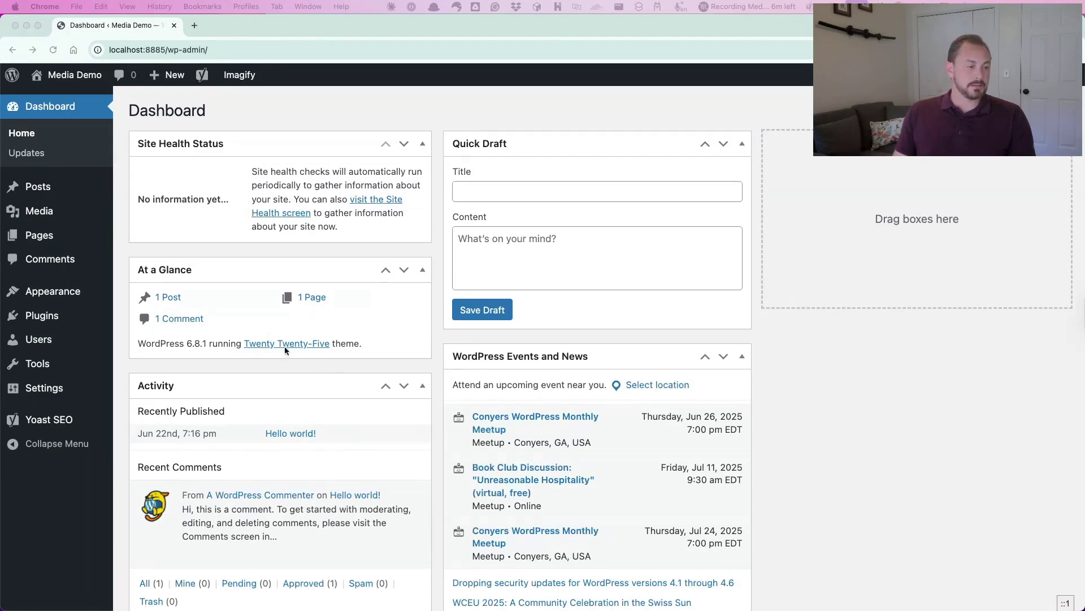
# Look over the installed plugins list, then start a new blank post in the block editor
pyautogui.click(54, 321)
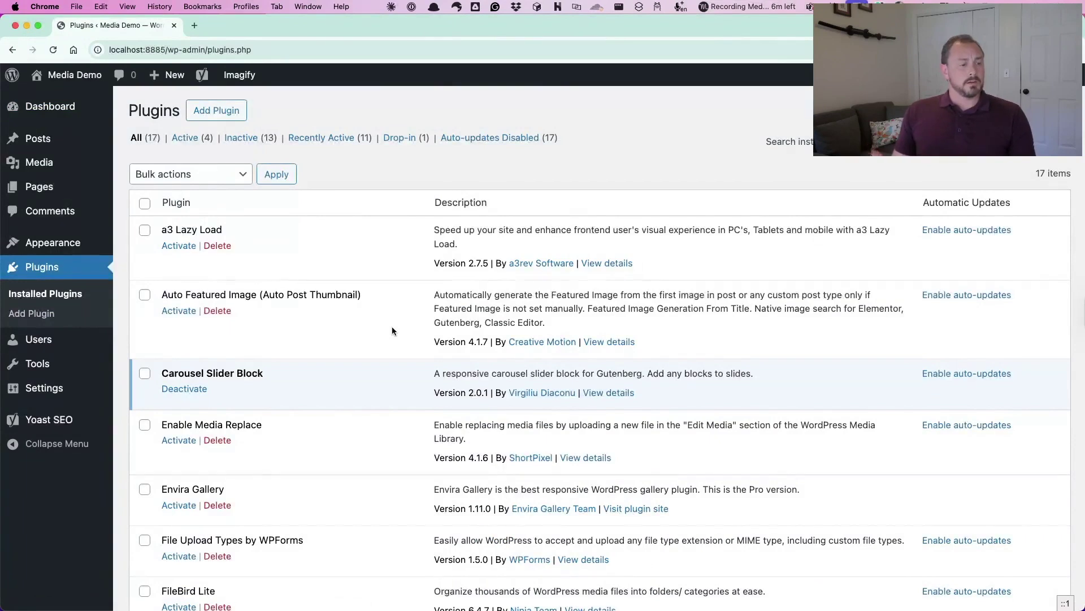
pyautogui.scroll(-1, 392, 327)
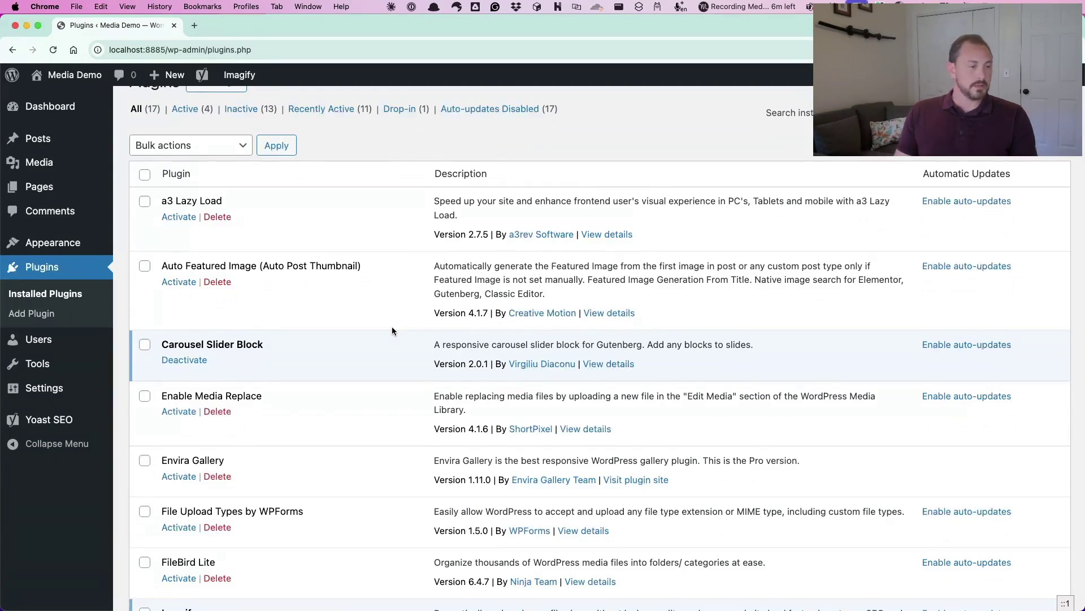
pyautogui.scroll(-2, 393, 327)
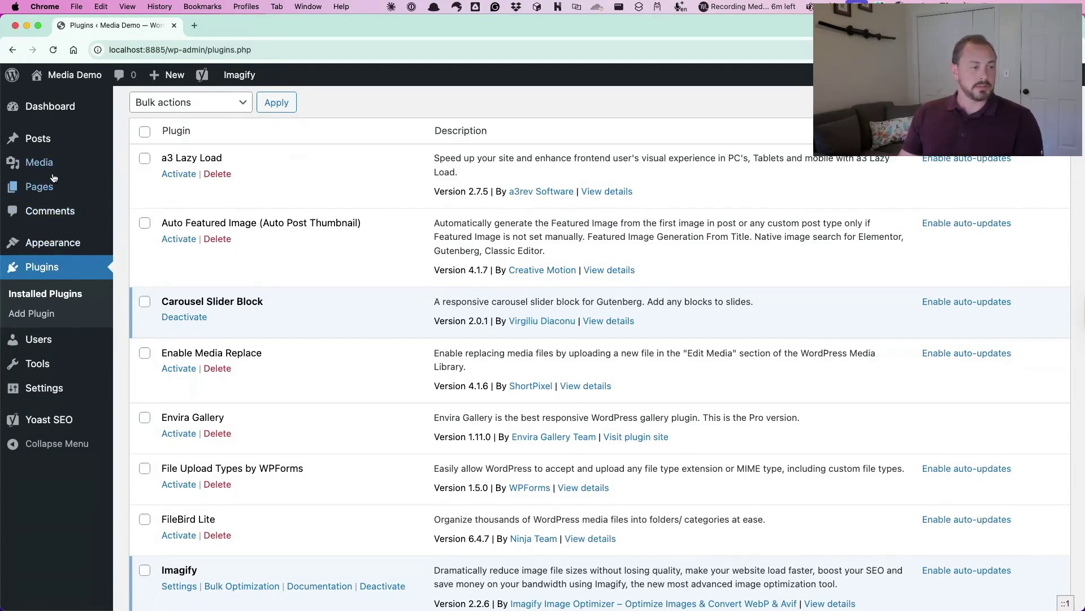
pyautogui.moveTo(39, 142)
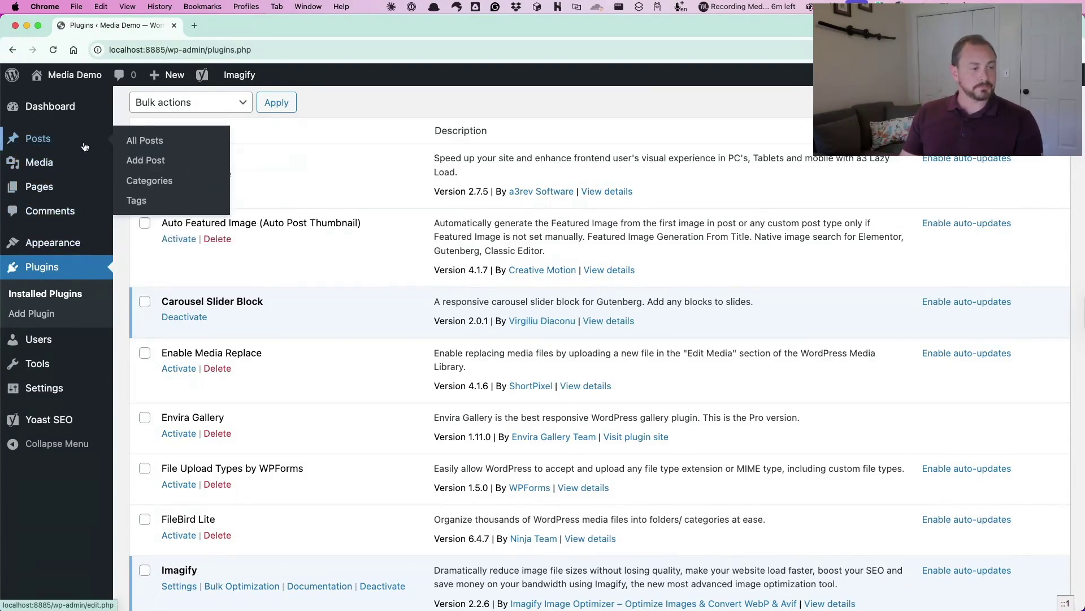
pyautogui.keyDown('shift'); pyautogui.keyDown('super'); pyautogui.click(145, 160); pyautogui.keyUp('super'); pyautogui.keyUp('shift')
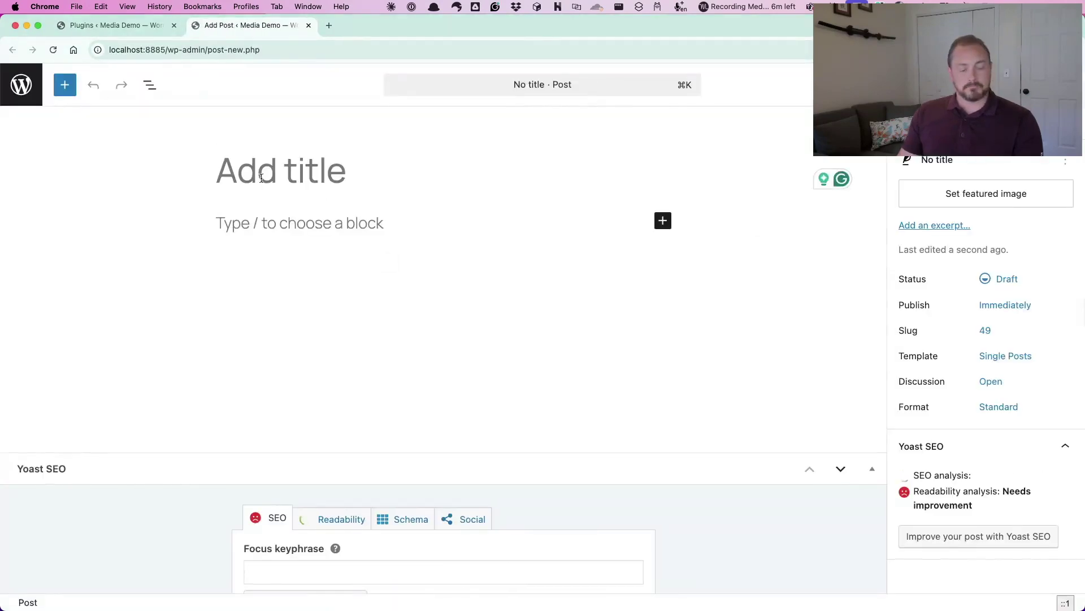
# Title the post 'Test', open its featured image picker, and check the Media Library page
pyautogui.write('Test')
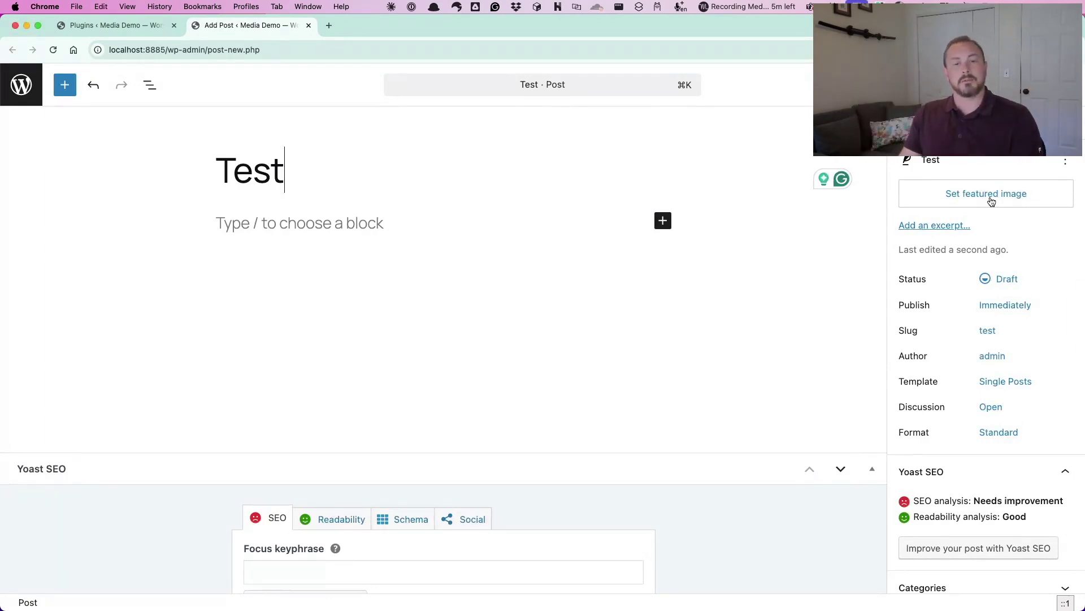
pyautogui.click(991, 197)
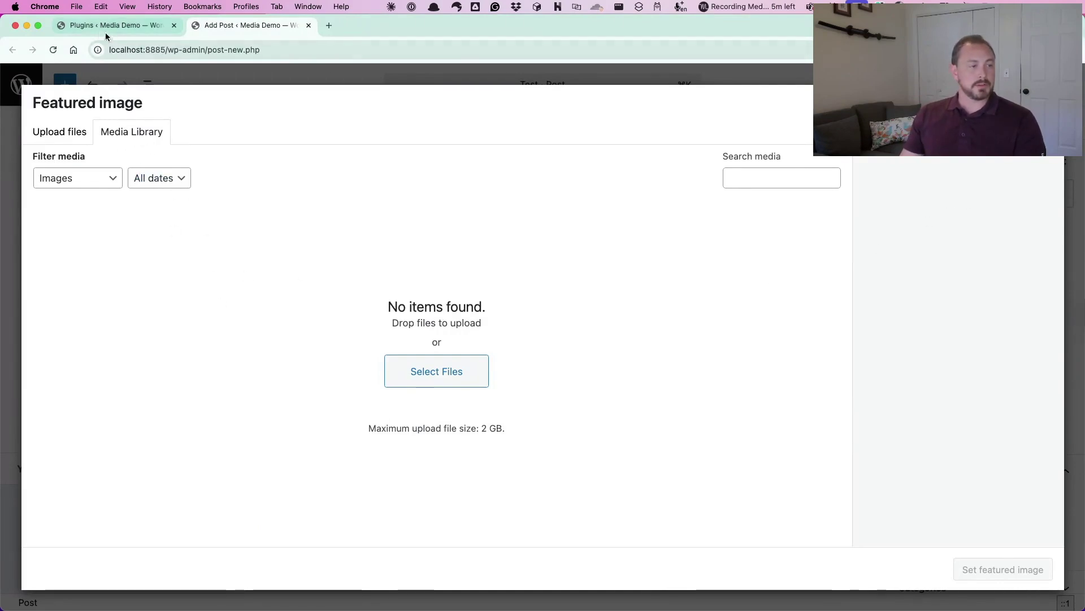
pyautogui.click(90, 25)
pyautogui.moveTo(37, 164)
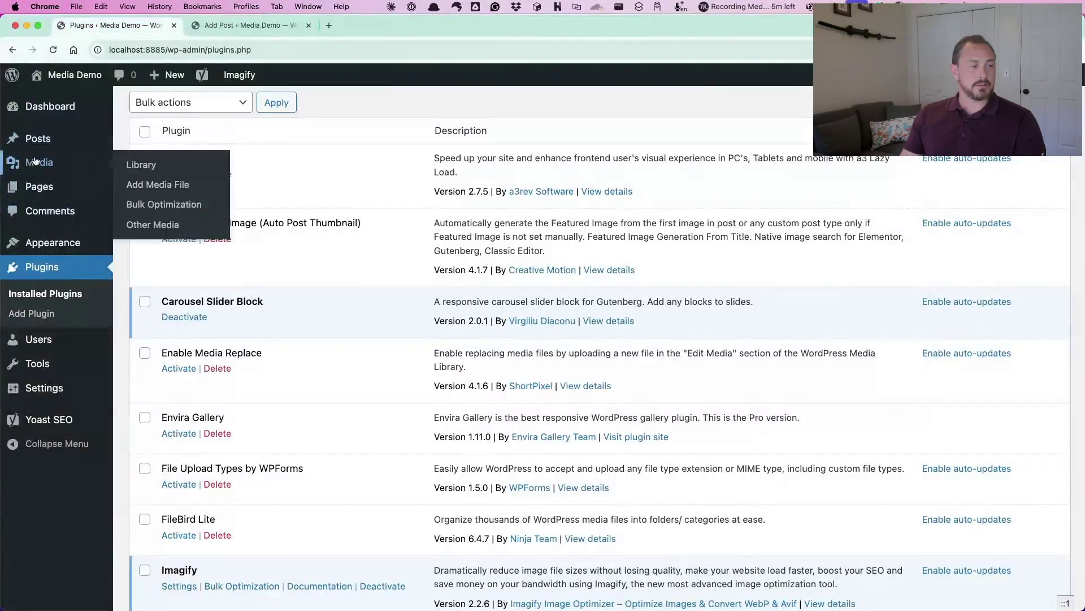
pyautogui.click(56, 163)
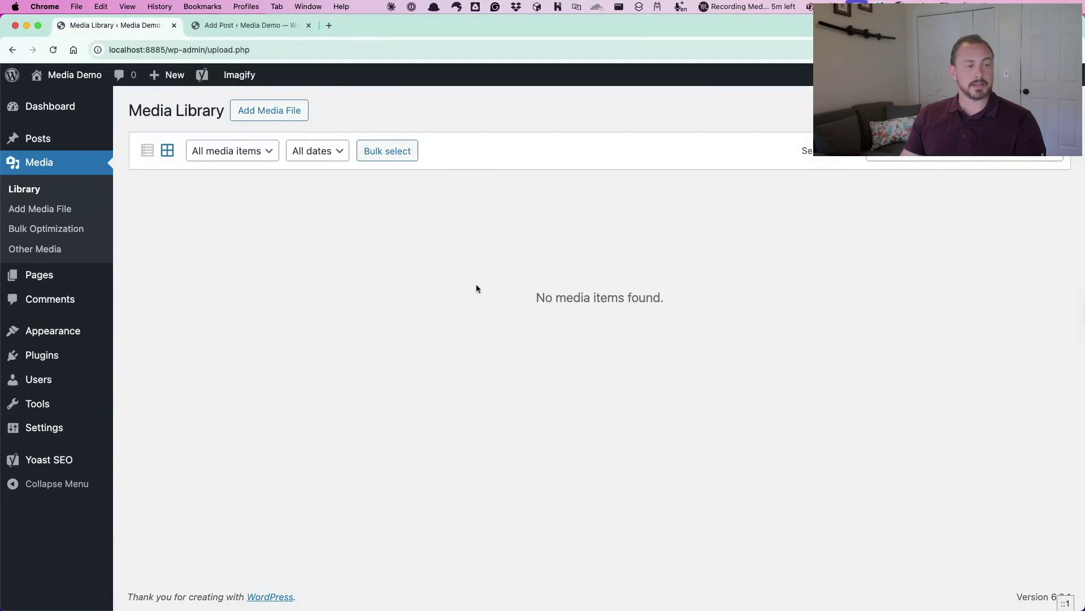
pyautogui.click(252, 26)
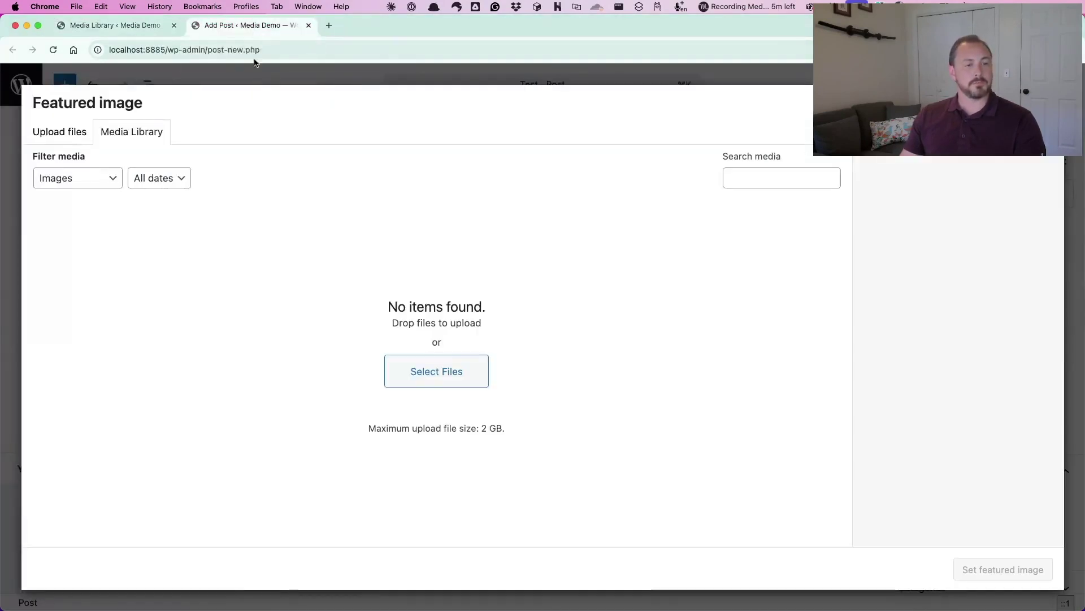
# Reopen the featured image picker and view the empty Media Library filtered to Images
pyautogui.press('Escape')
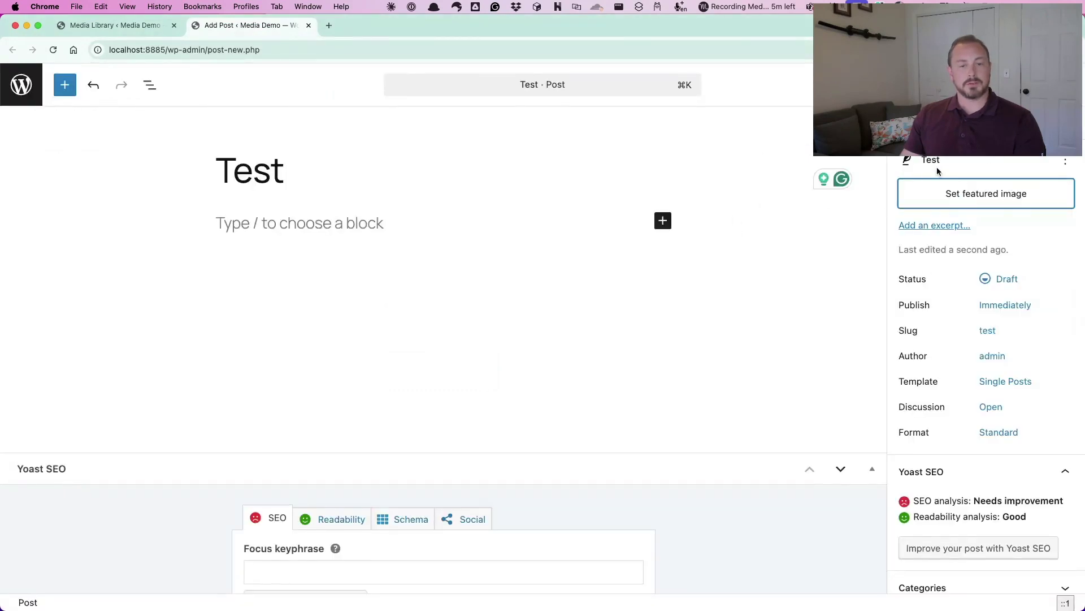
pyautogui.click(973, 194)
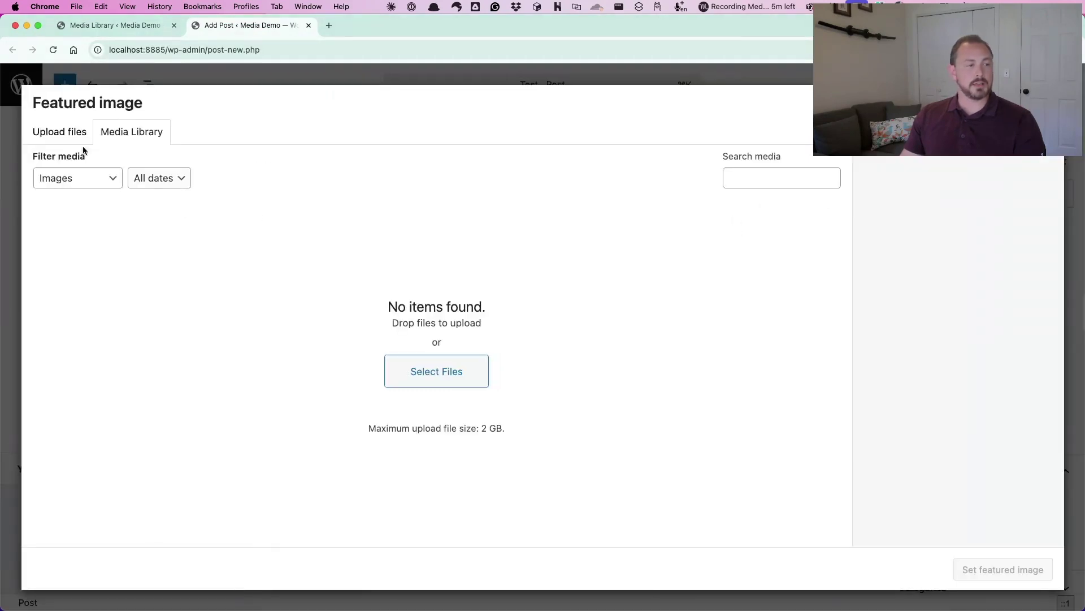
pyautogui.click(56, 134)
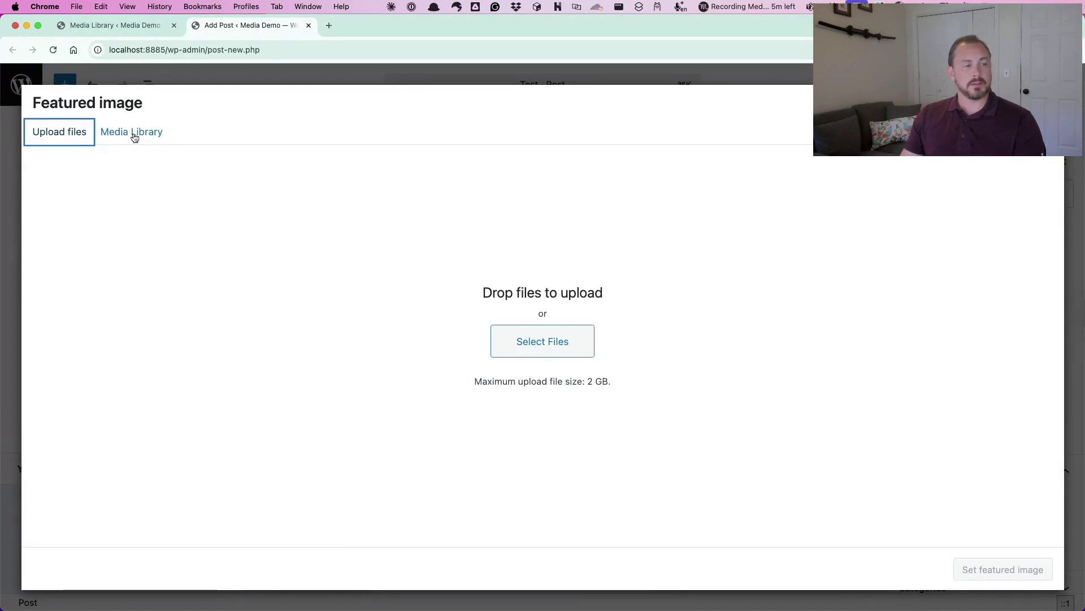
pyautogui.click(135, 134)
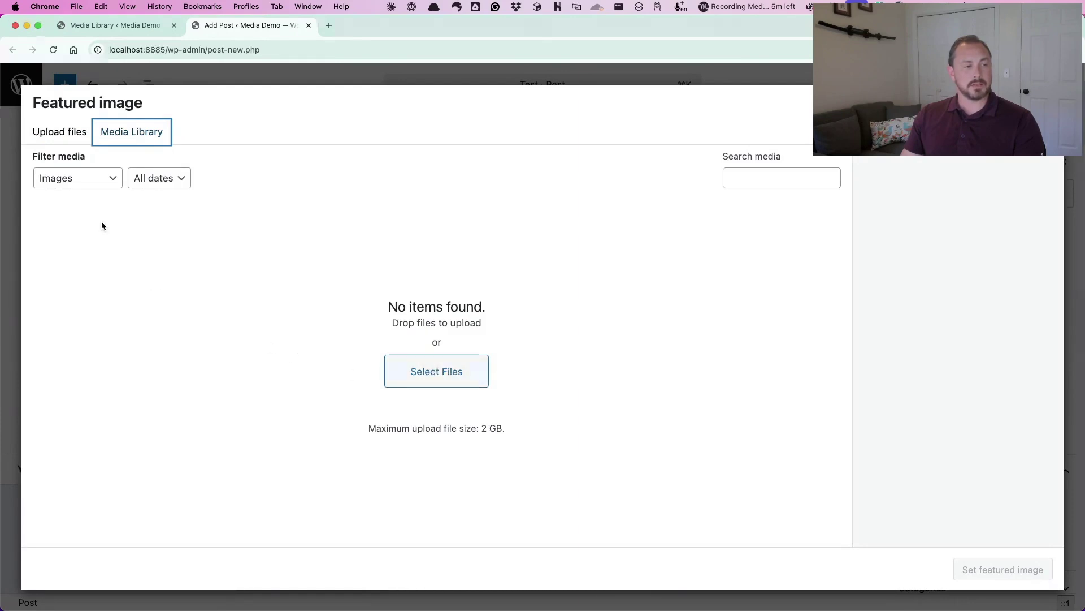
pyautogui.click(91, 187)
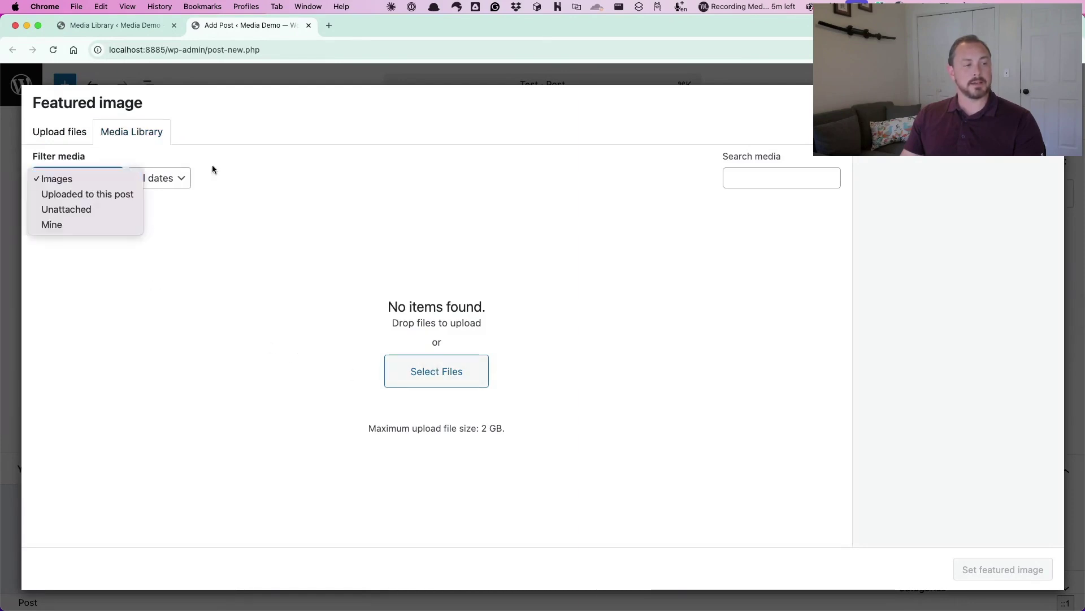
pyautogui.click(232, 170)
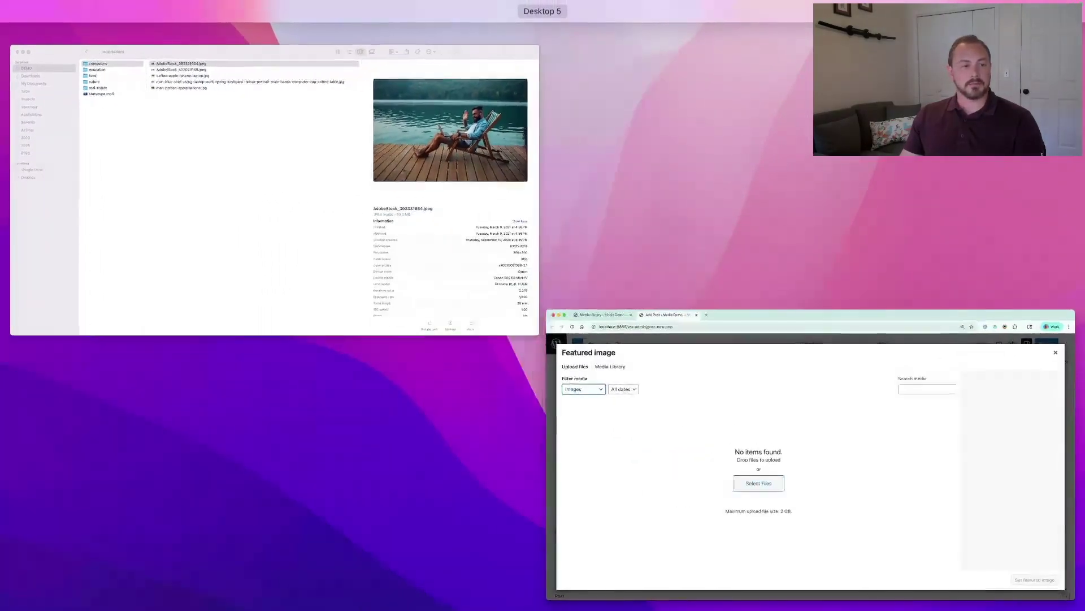
# Preview the laptop photos in Finder's computers folder, including man-person-apple-iphone.jpg and AdobeStock_403024148.jpeg
pyautogui.click(321, 250)
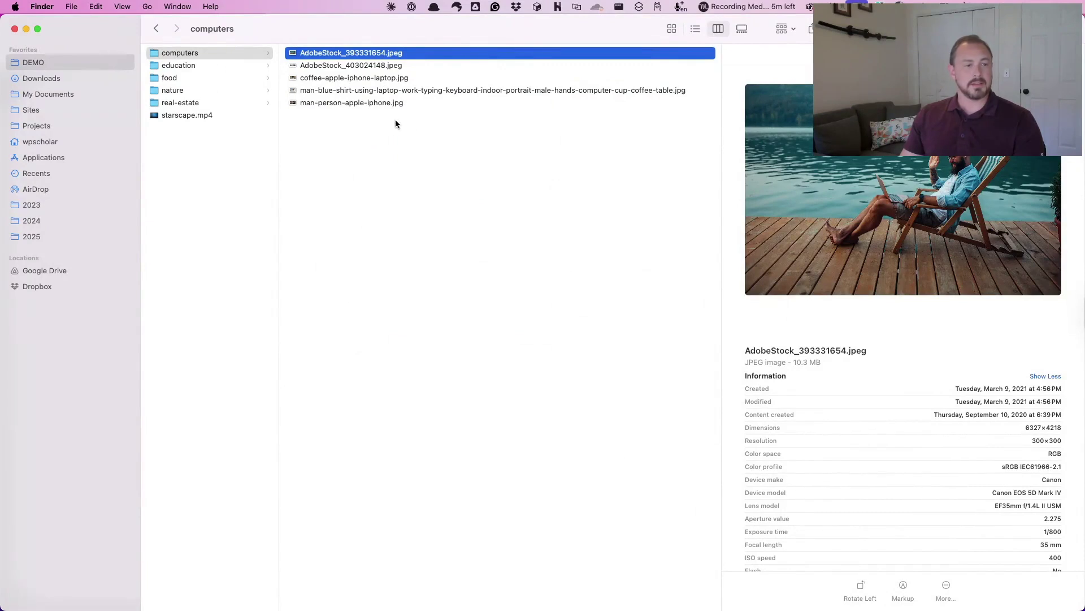
pyautogui.click(430, 92)
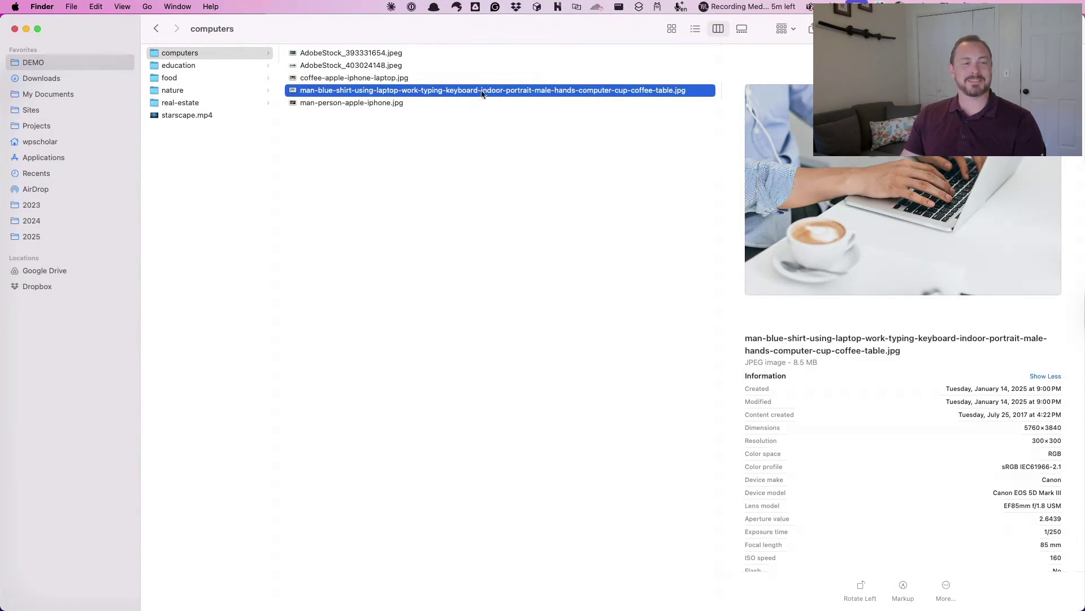
pyautogui.click(364, 104)
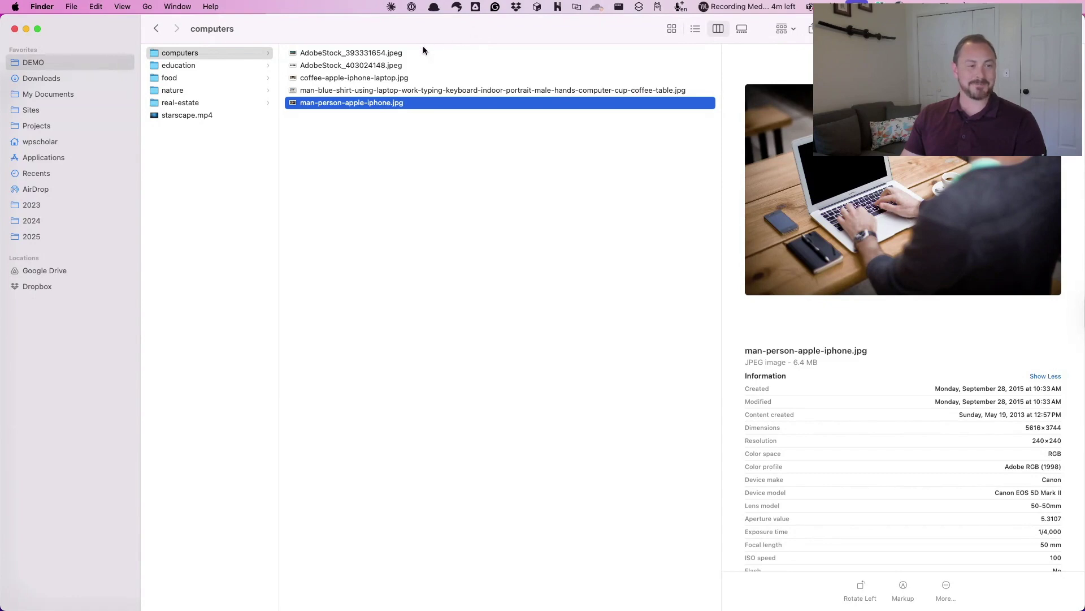
pyautogui.click(368, 67)
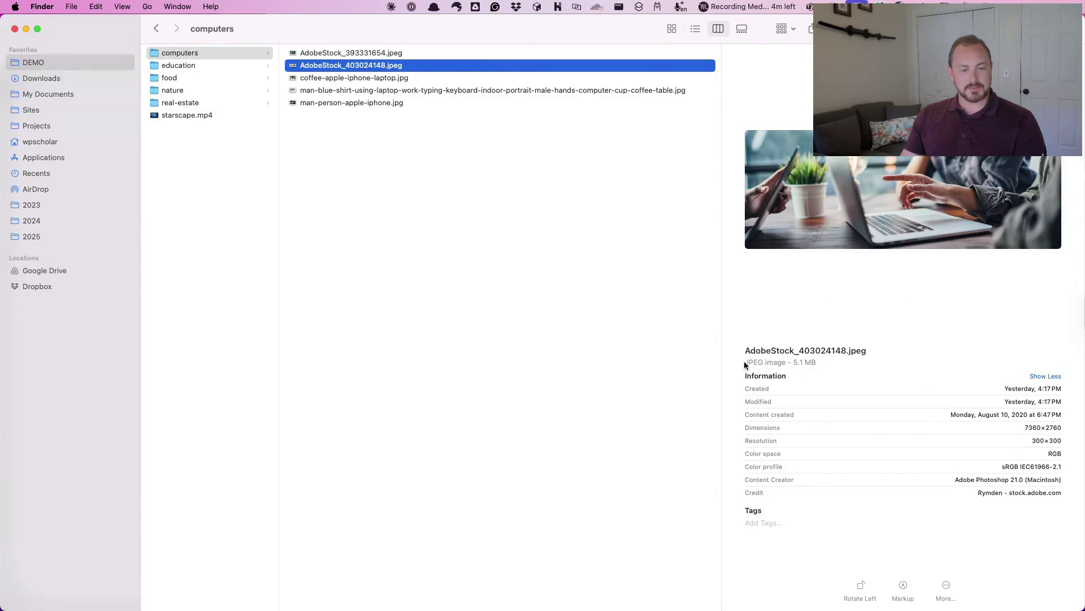
pyautogui.moveTo(795, 363); pyautogui.dragTo(823, 364)
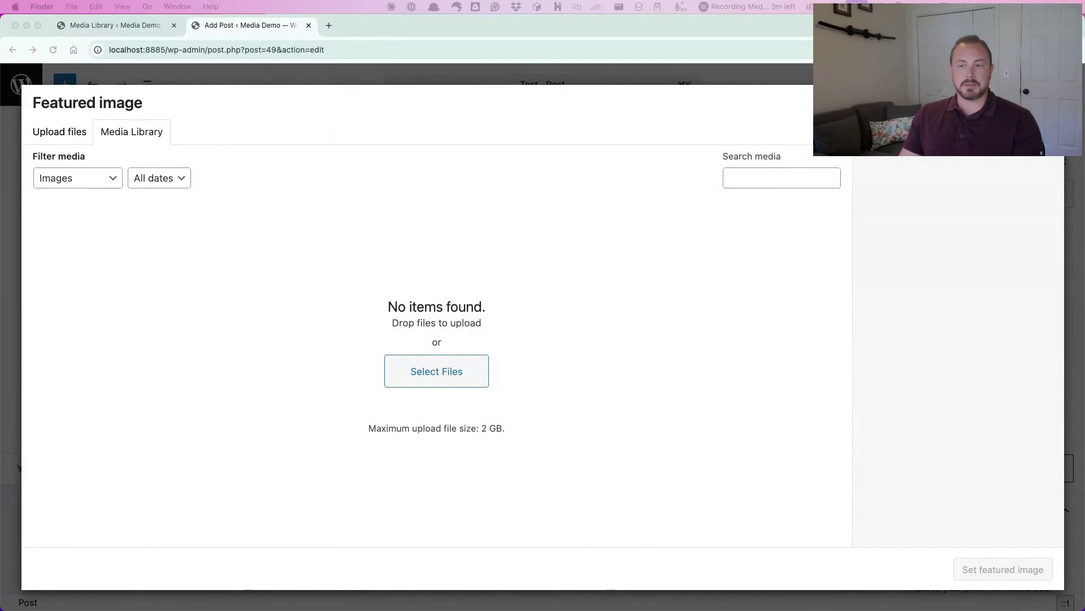
# Upload man-person-apple-iphone.jpg into the Featured image dialog and set it as the featured image
pyautogui.moveTo(1084, 328); pyautogui.dragTo(516, 341)
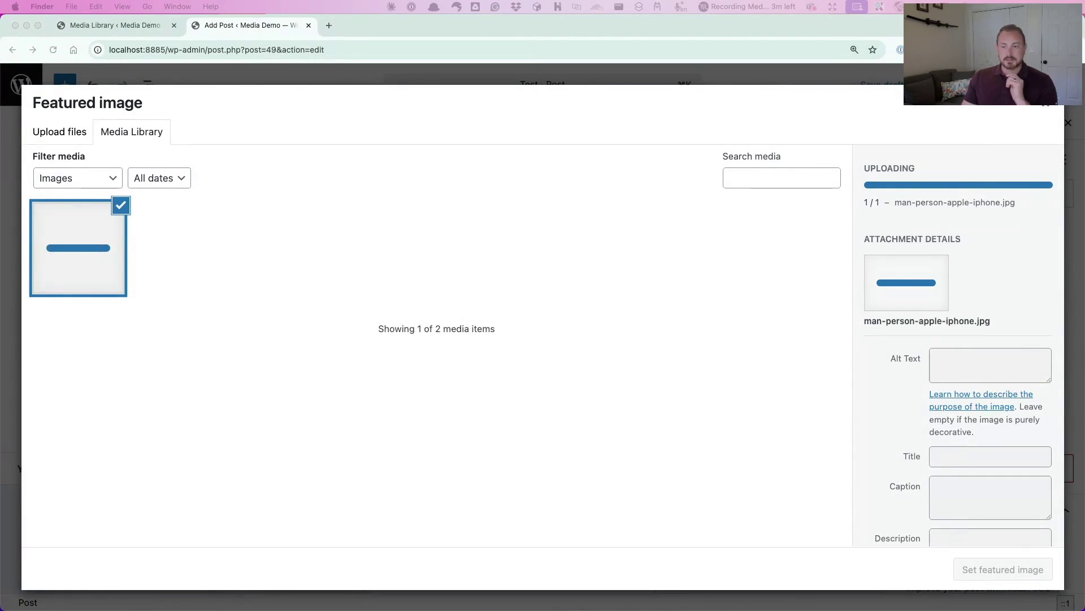
pyautogui.hotkey('ctrl', 'Up')
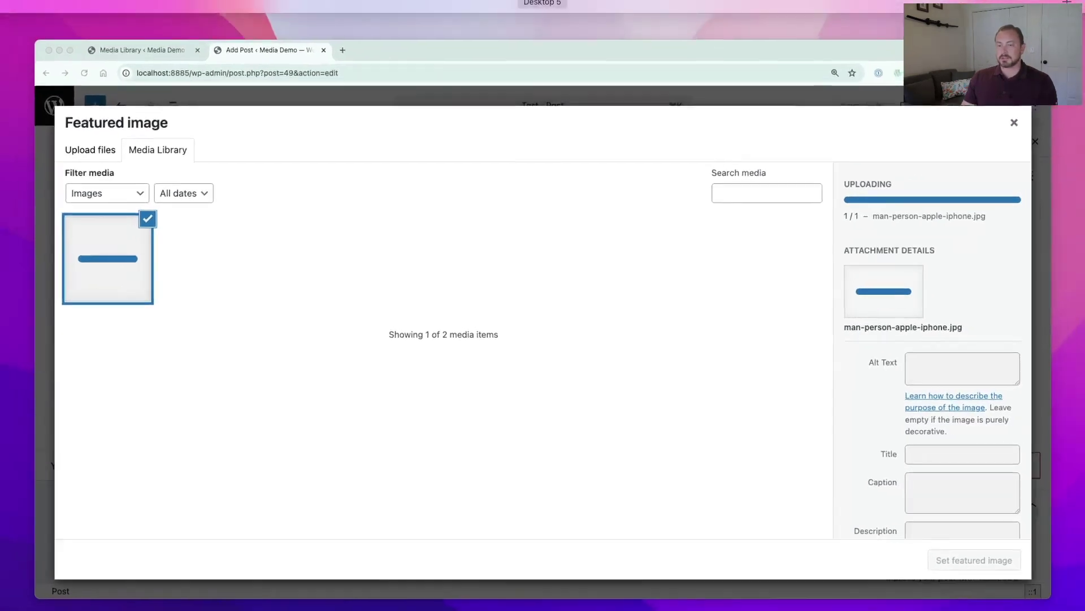
pyautogui.hotkey('ctrl', 'Up')
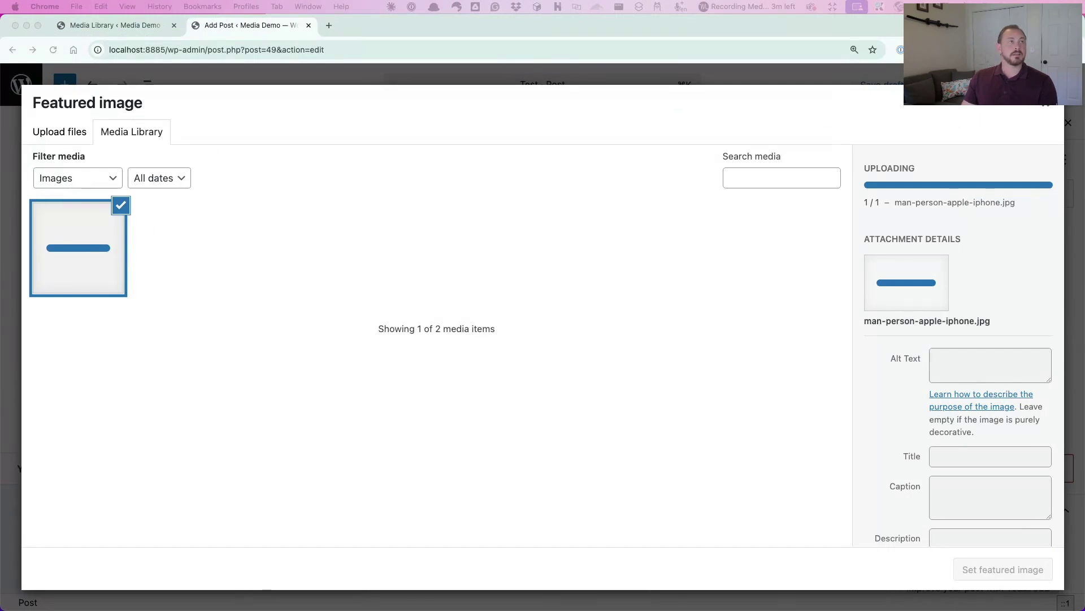
pyautogui.click(590, 278)
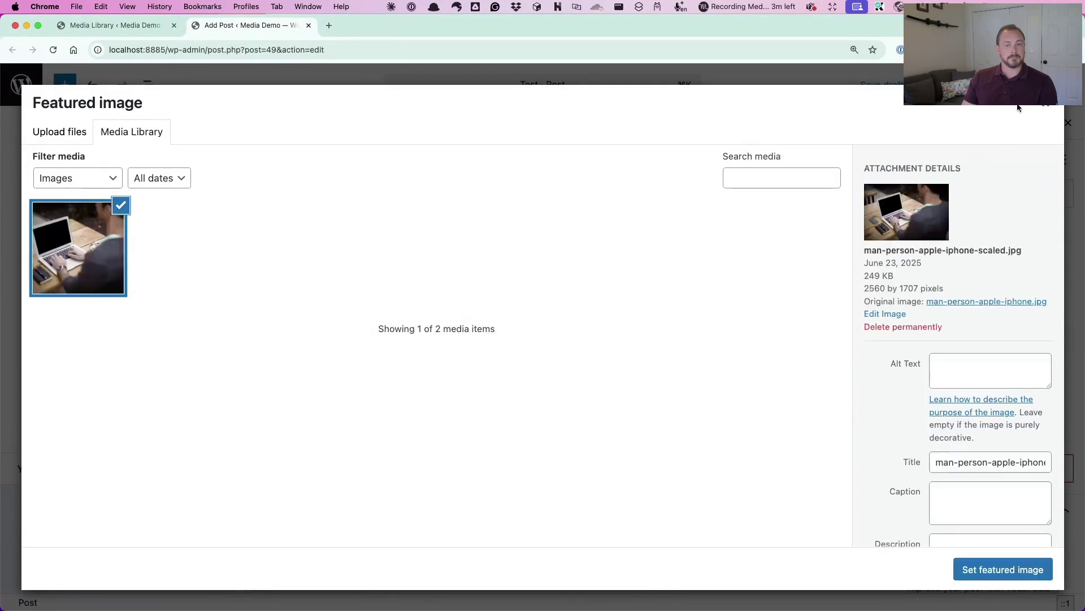
pyautogui.click(990, 573)
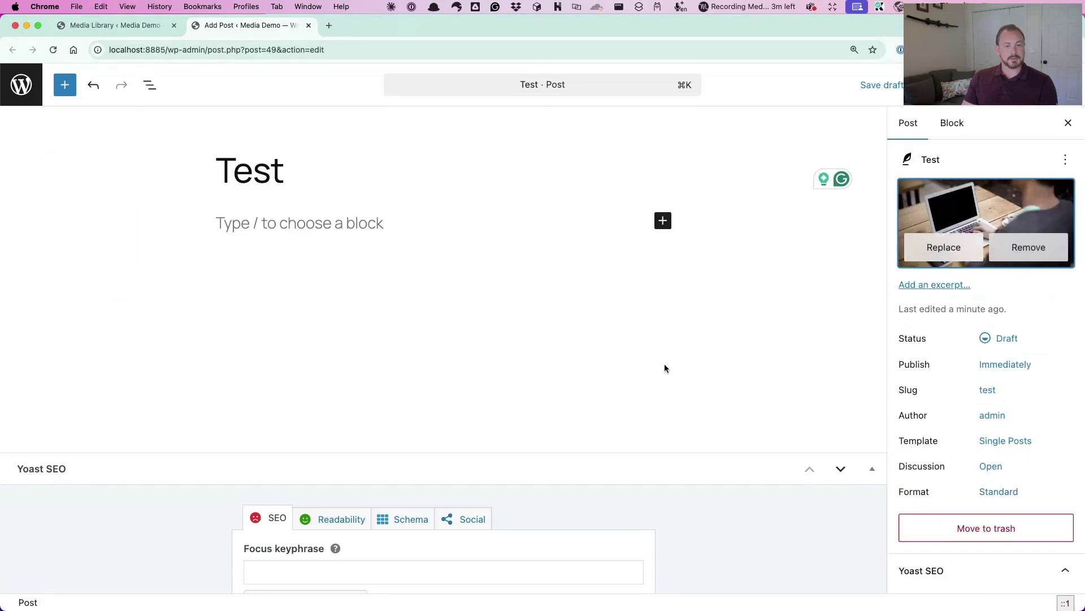
# Add lorem ipsum body text with ;lipsum and publish the Test post
pyautogui.click(293, 232)
pyautogui.write(';lipsum')
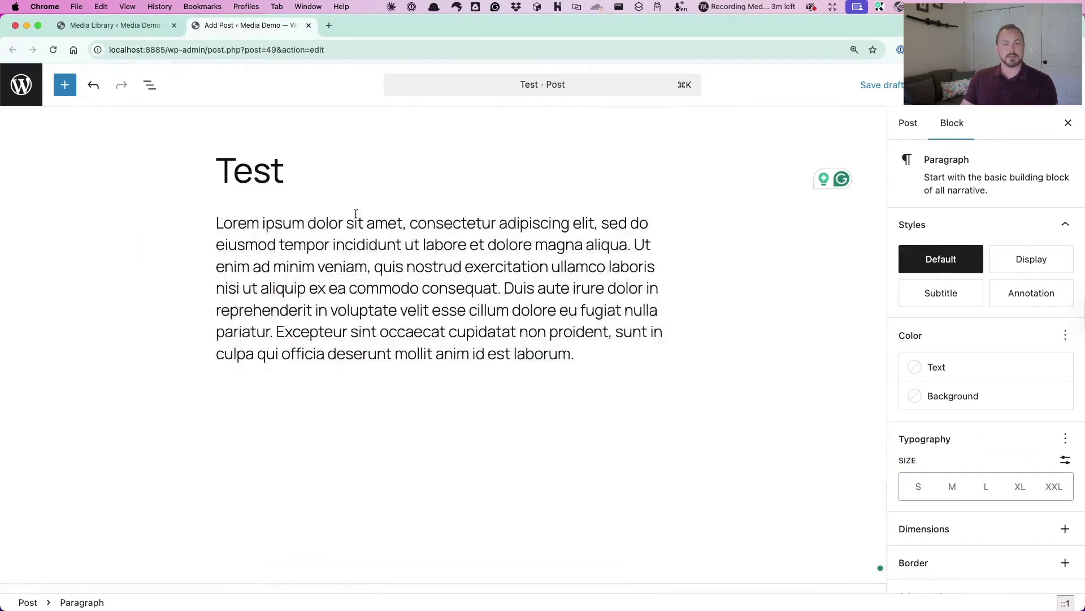
pyautogui.click(995, 85)
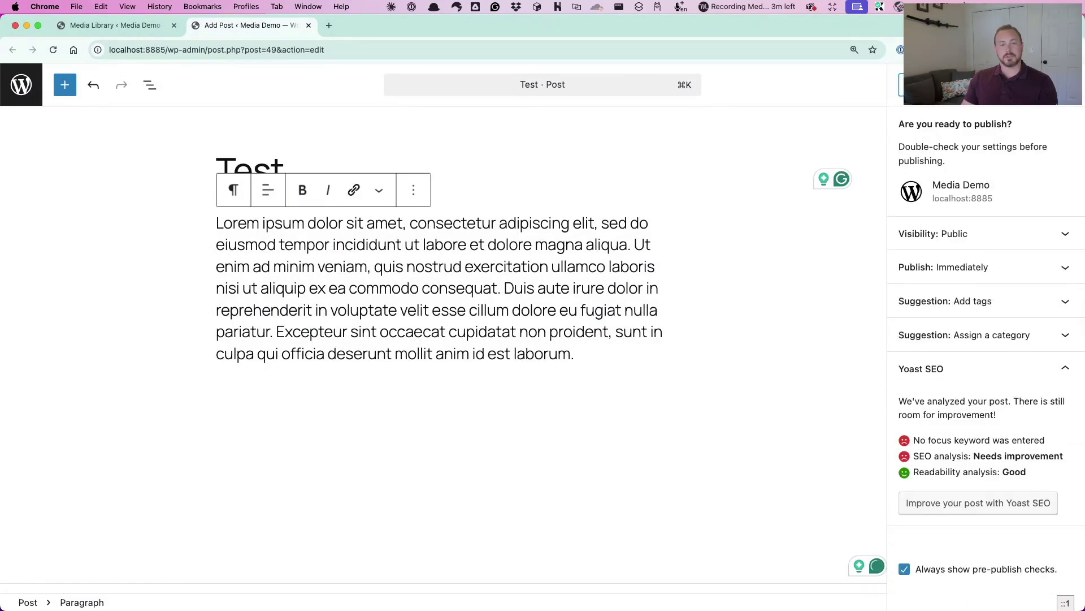
pyautogui.click(924, 85)
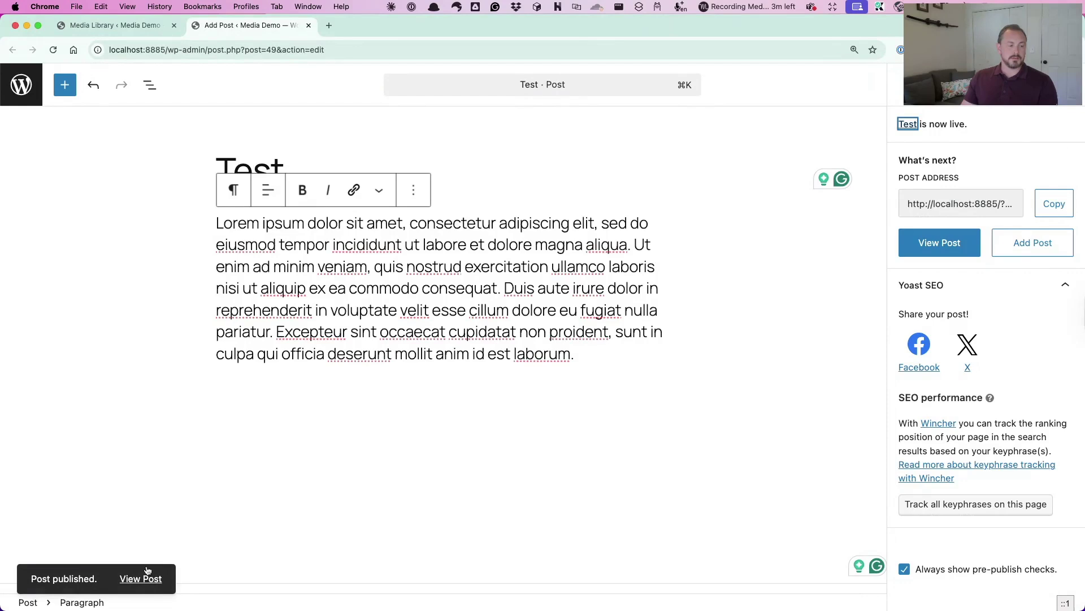
# View the published Test post with its featured photo, then return to the editor
pyautogui.click(144, 577)
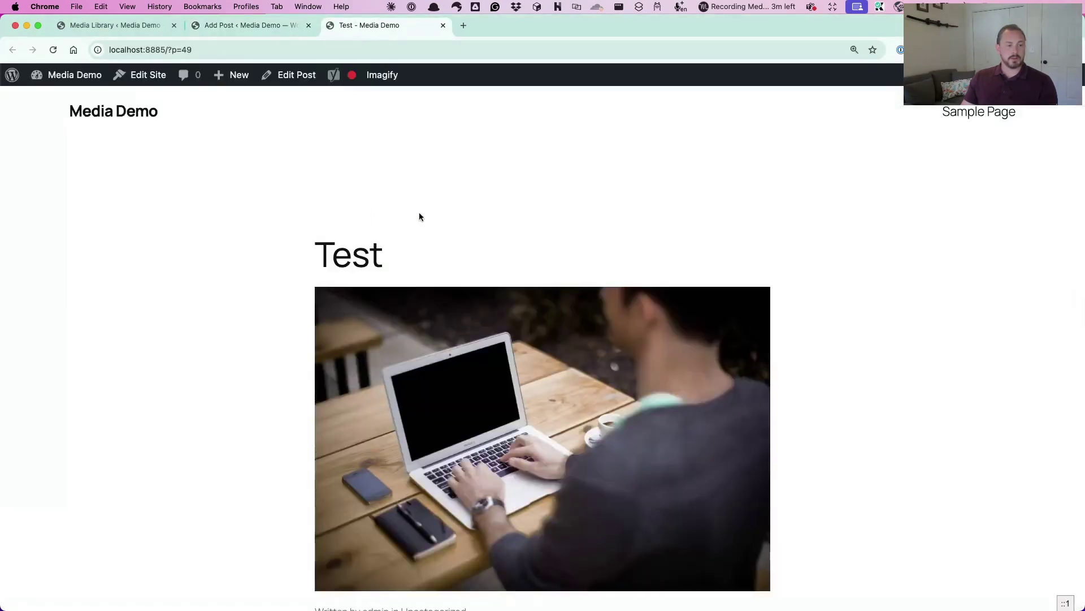
pyautogui.scroll(-5, 449, 243)
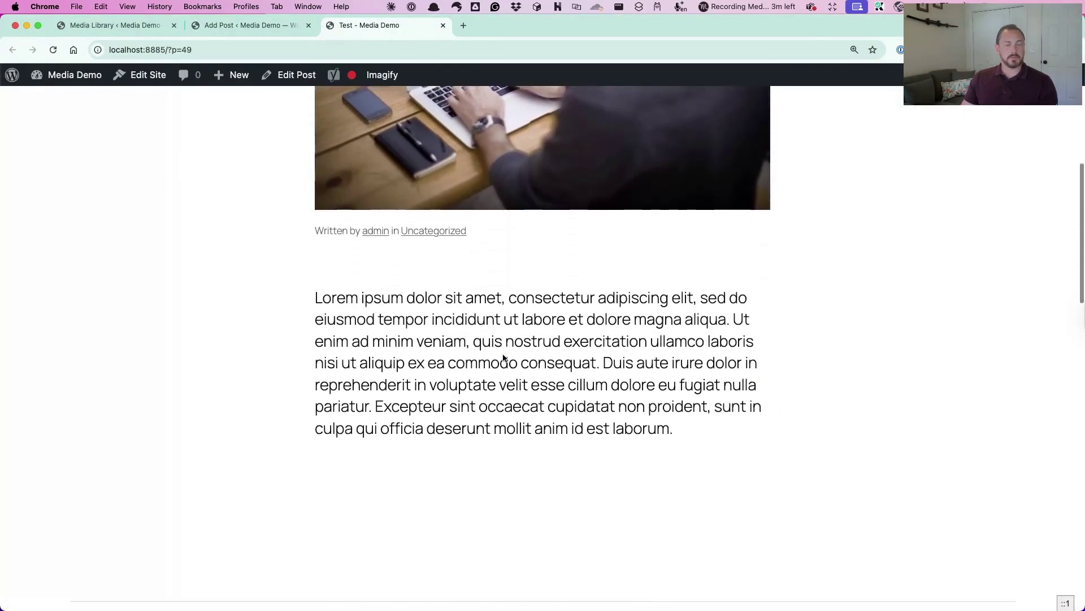
pyautogui.scroll(-2, 504, 357)
pyautogui.scroll(5, 504, 357)
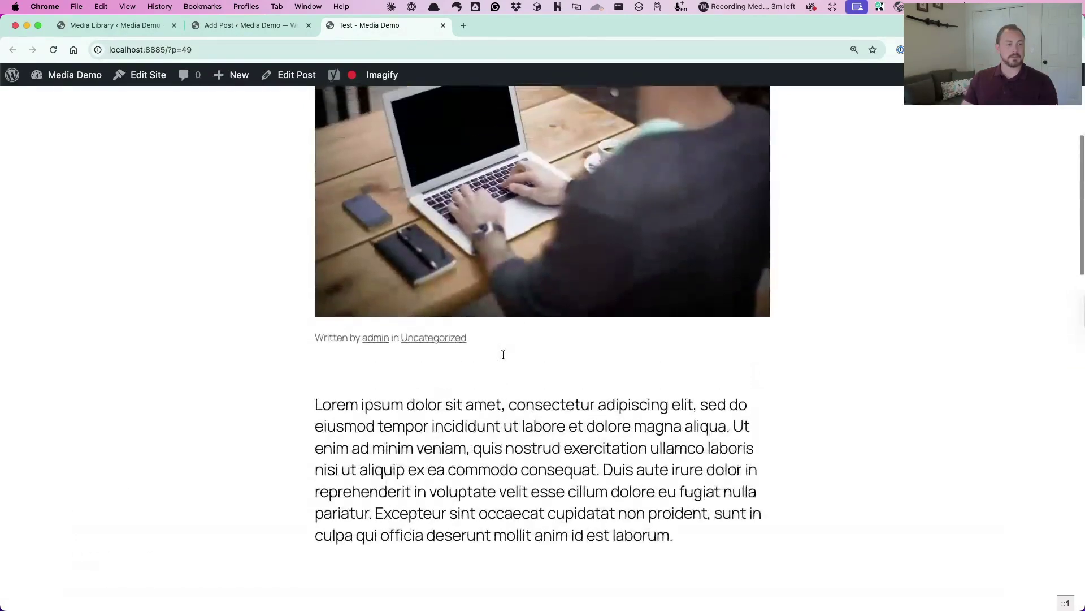
pyautogui.scroll(2, 505, 358)
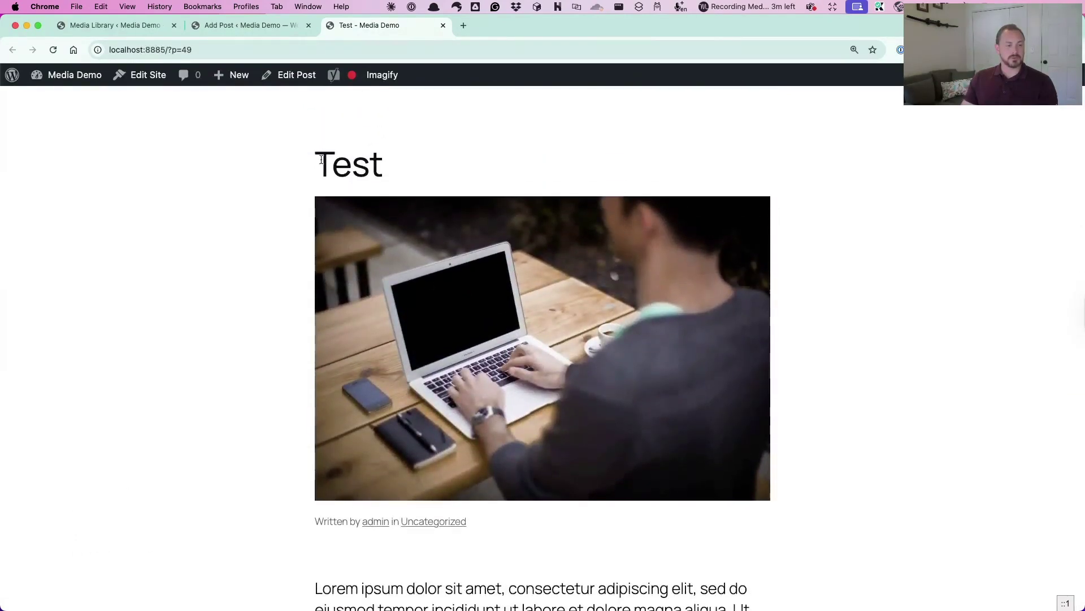
pyautogui.scroll(-6, 484, 346)
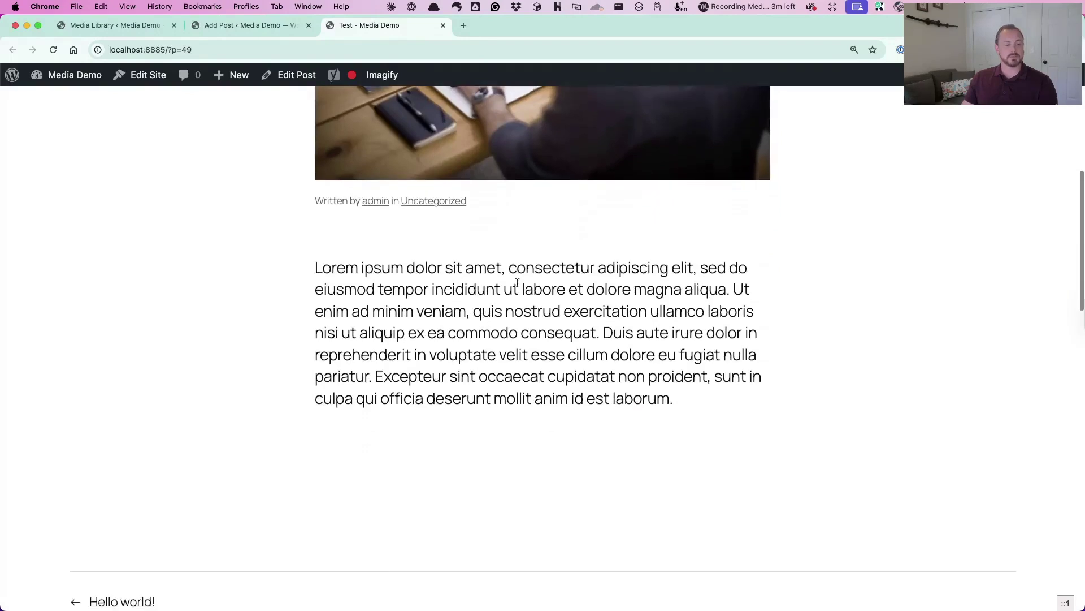
pyautogui.click(260, 26)
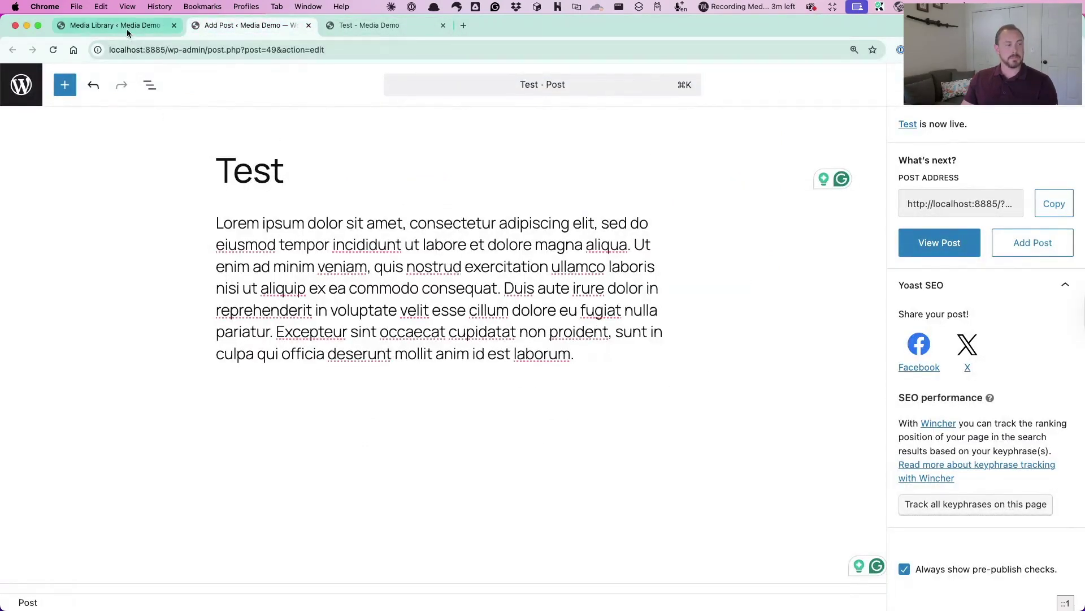
# Insert a Gallery block below the paragraph using the / block menu
pyautogui.click(610, 369)
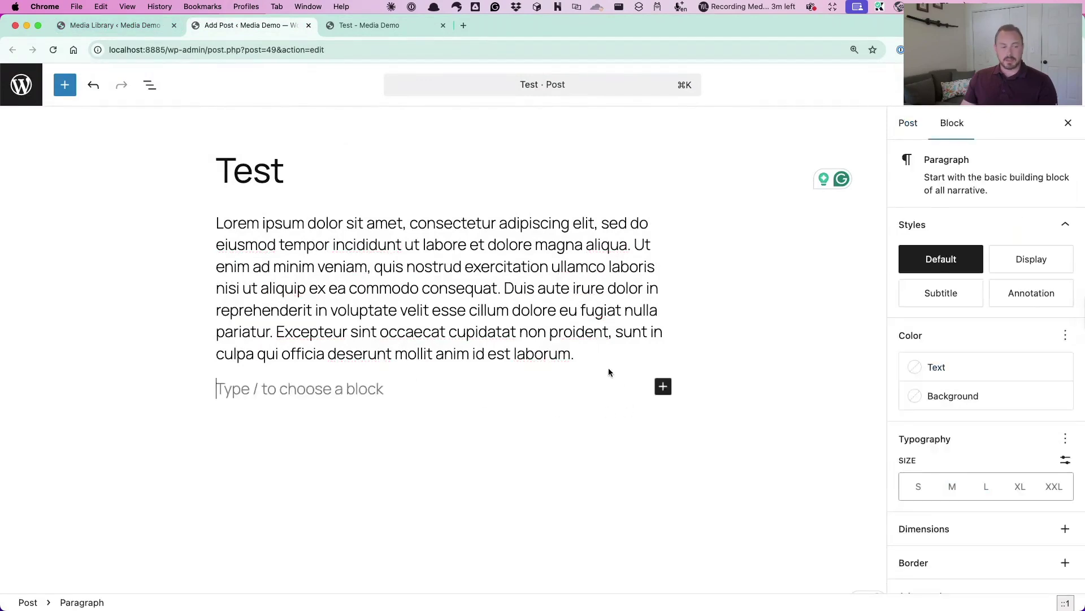
pyautogui.write('/')
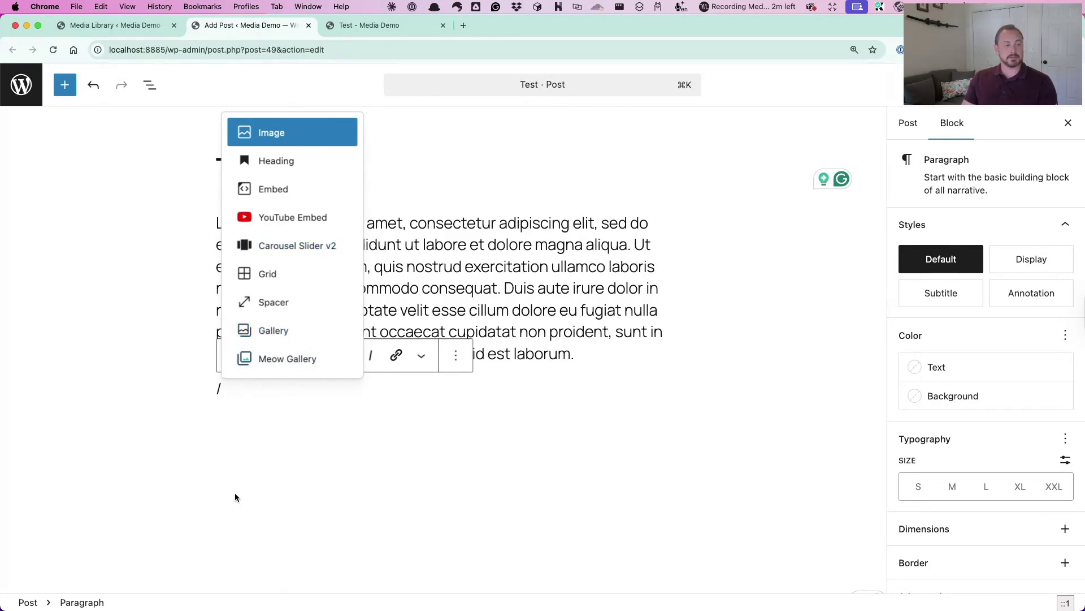
pyautogui.click(267, 333)
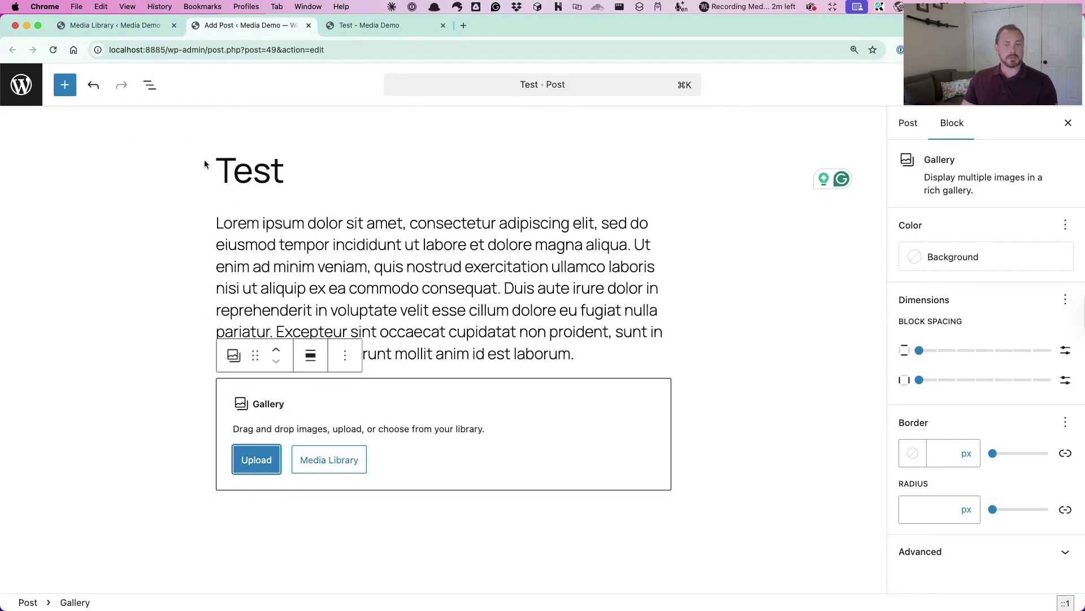
# Search the block library for 'gallery', then open the Gallery block's Media Library picker
pyautogui.click(64, 85)
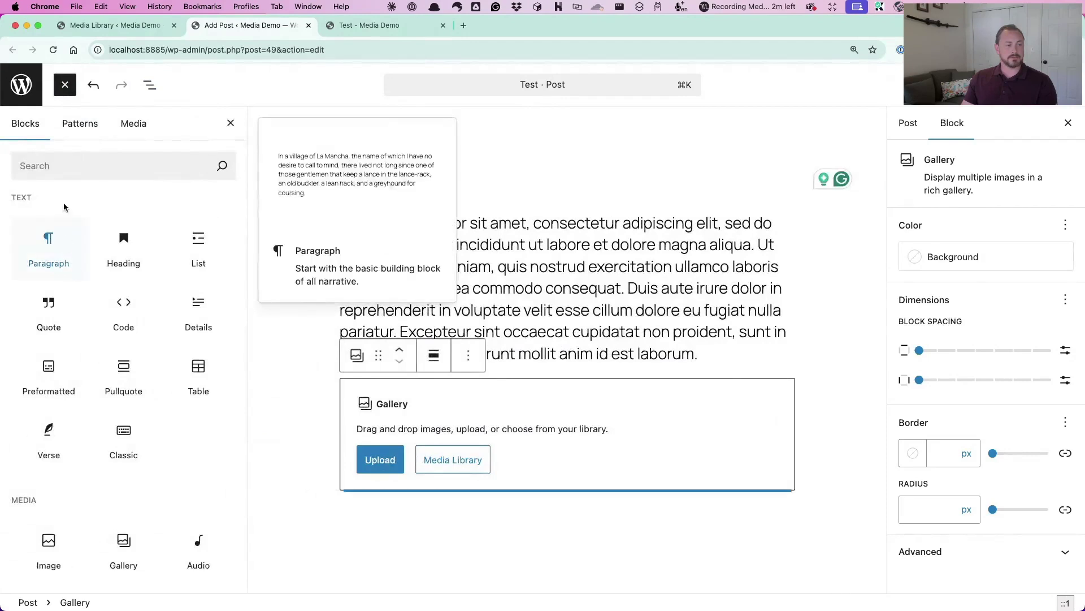
pyautogui.click(68, 166)
pyautogui.write('a')
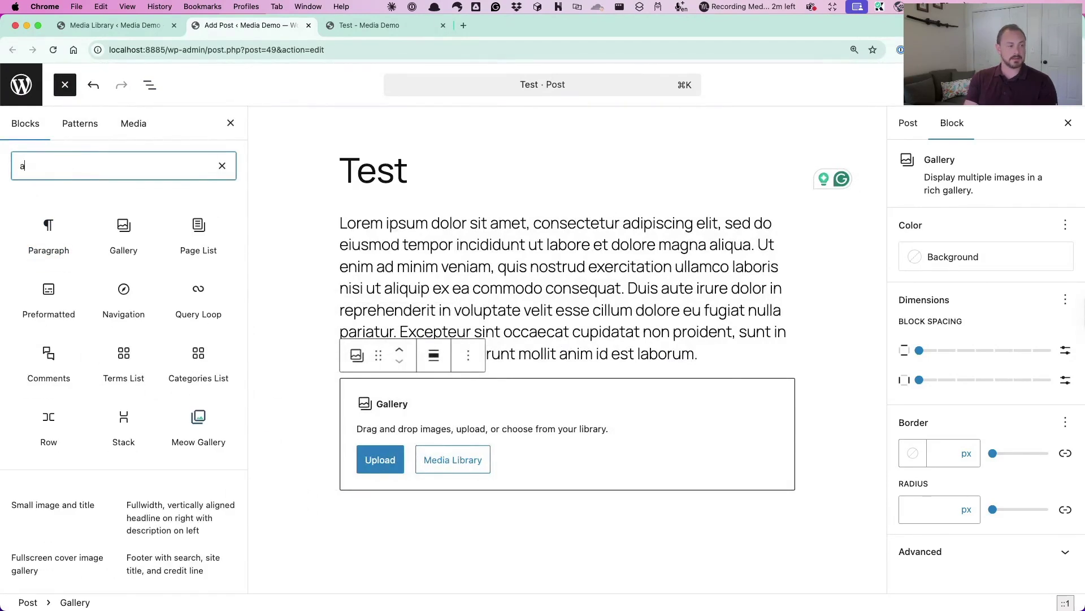
pyautogui.press('BackSpace')
pyautogui.write('gallery')
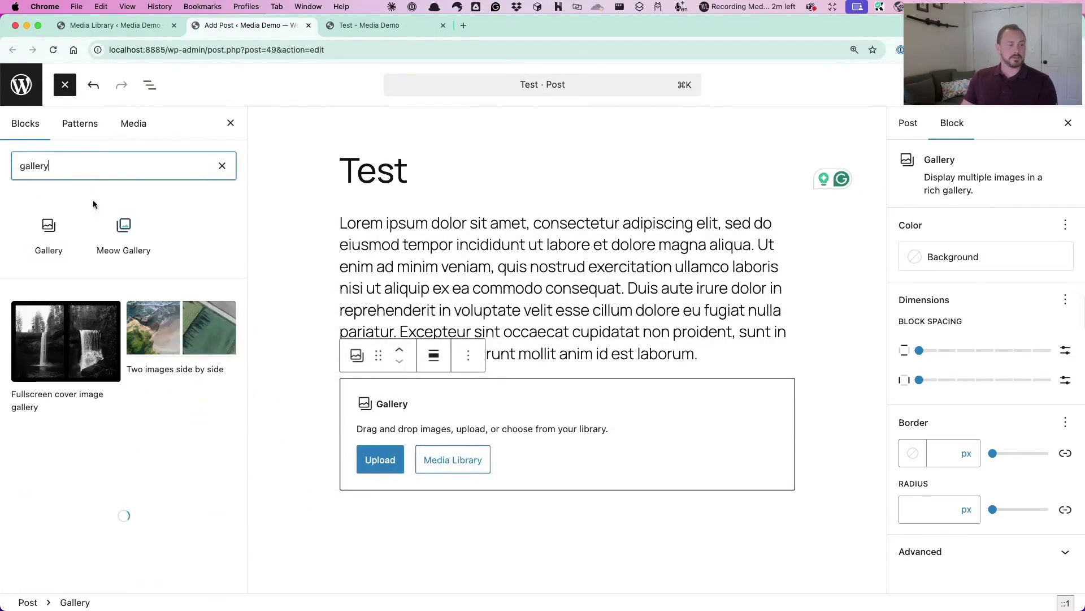
pyautogui.click(230, 123)
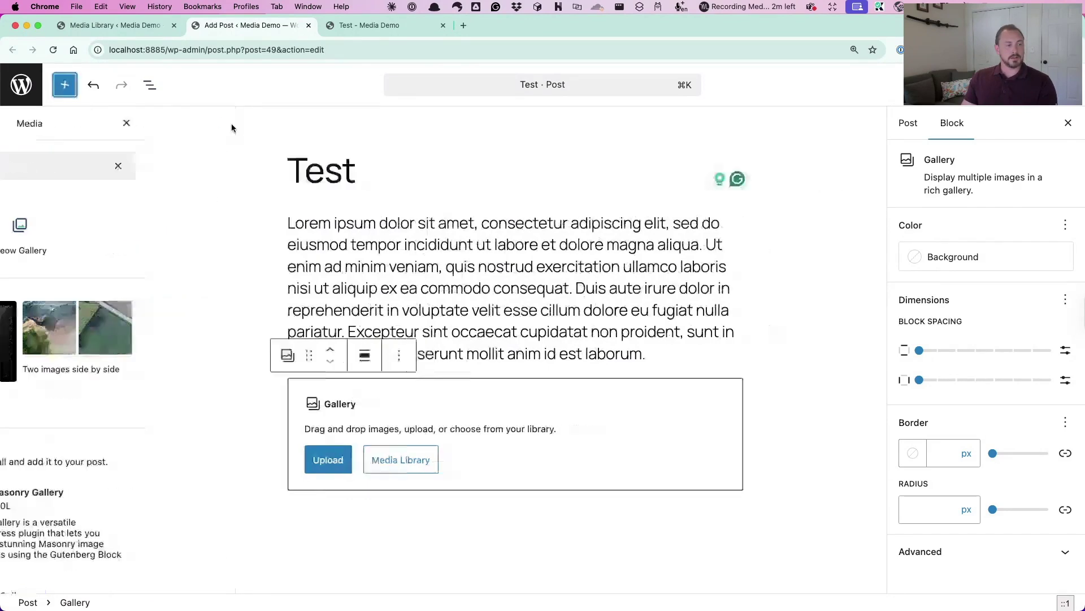
pyautogui.click(148, 85)
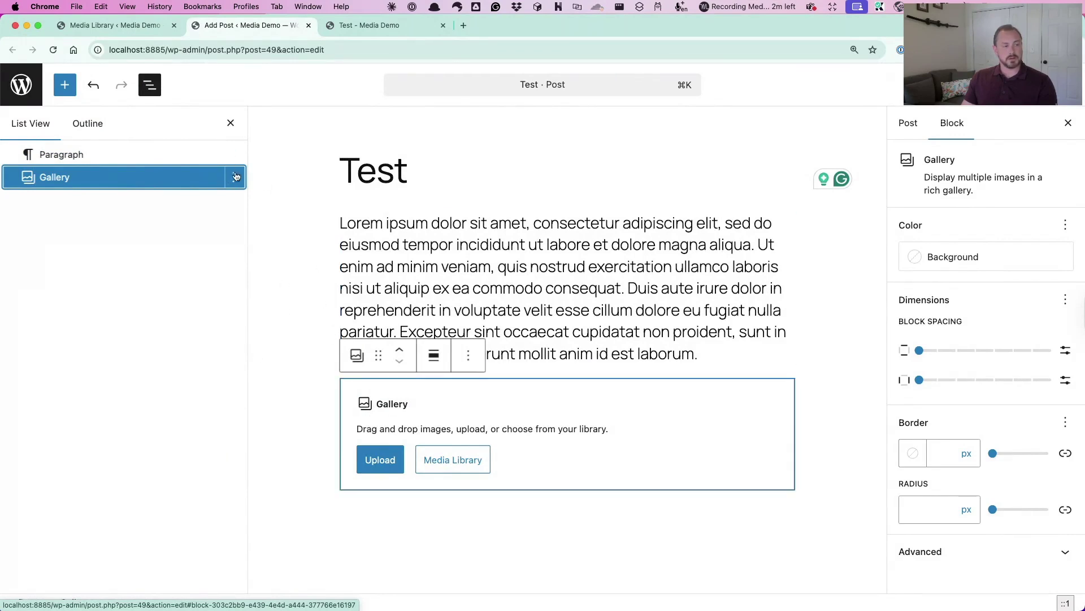
pyautogui.click(447, 458)
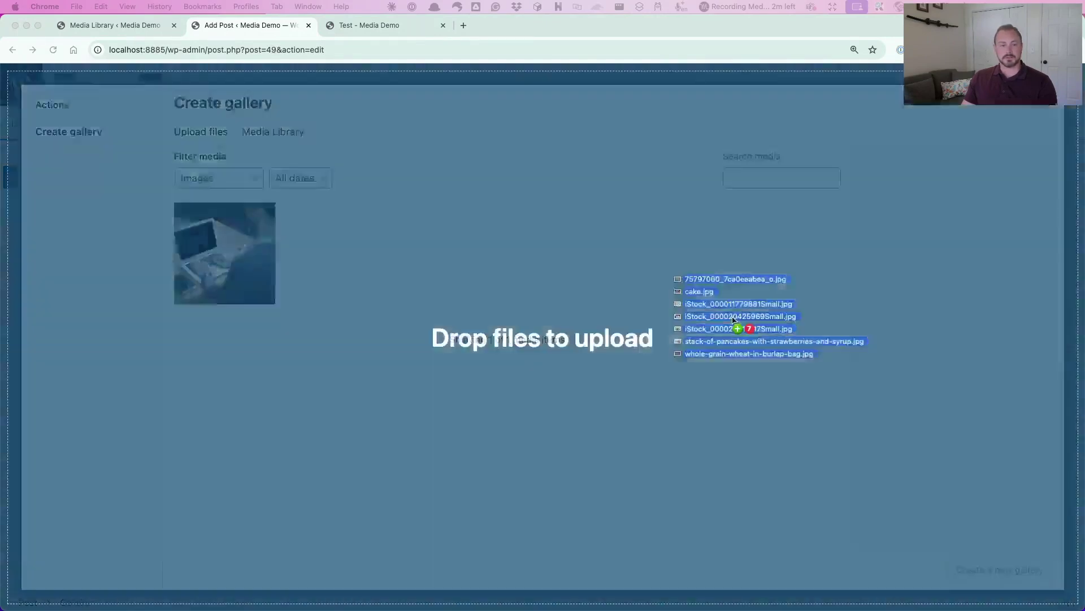
# Upload seven food images, leave the laptop photo unselected, and create the gallery from them
pyautogui.moveTo(678, 280); pyautogui.dragTo(688, 311)
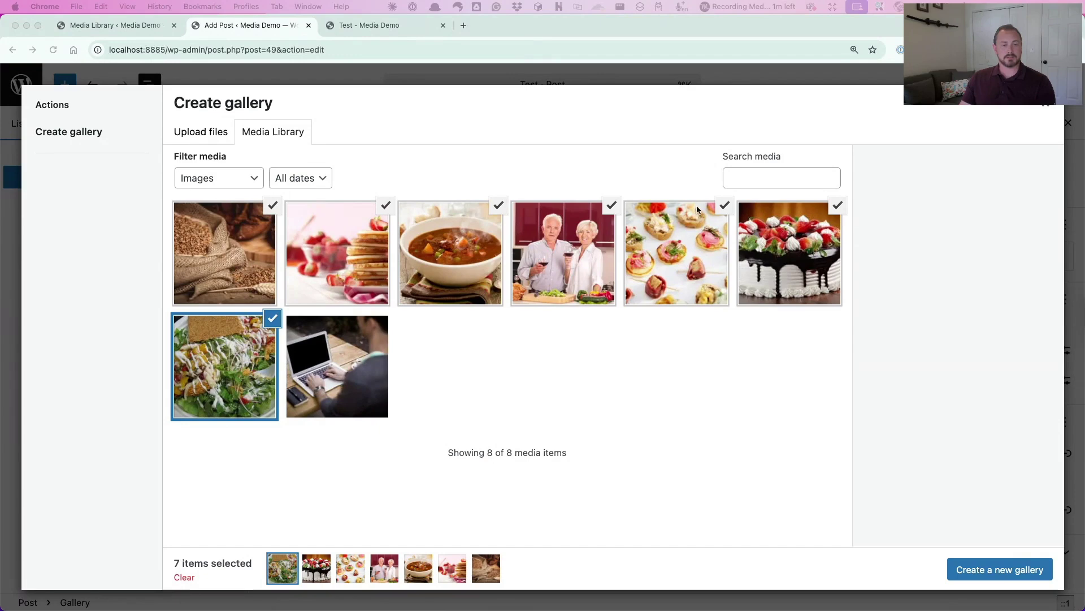
pyautogui.click(726, 209)
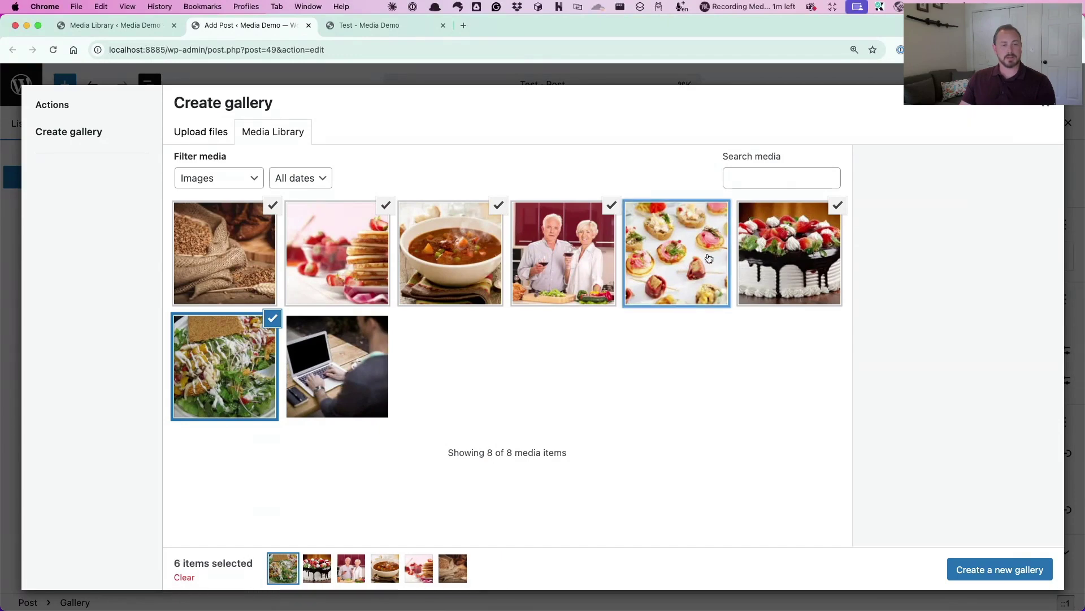
pyautogui.click(721, 214)
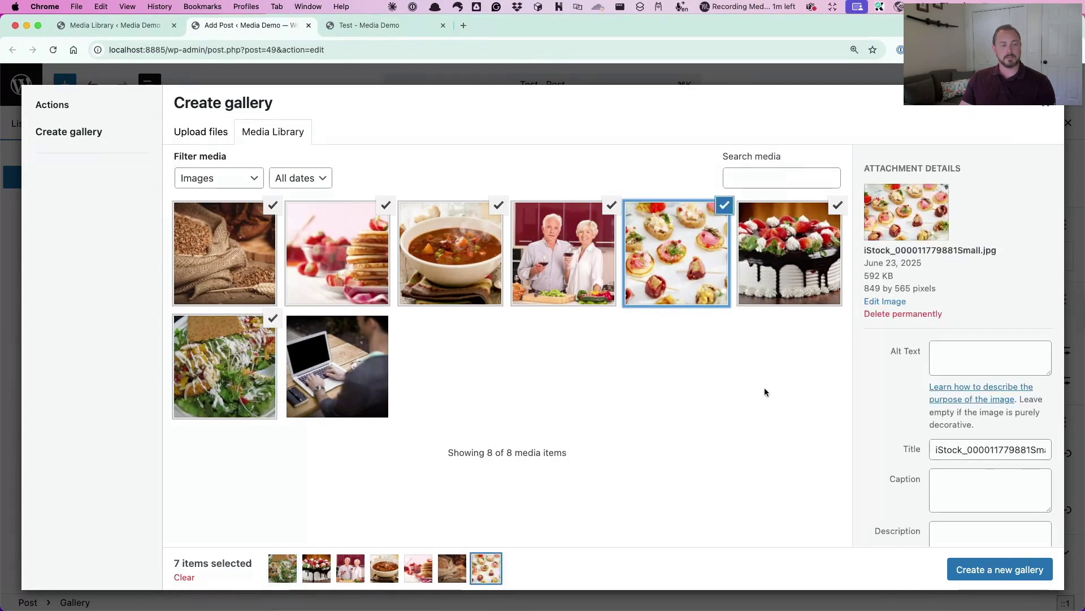
pyautogui.click(334, 383)
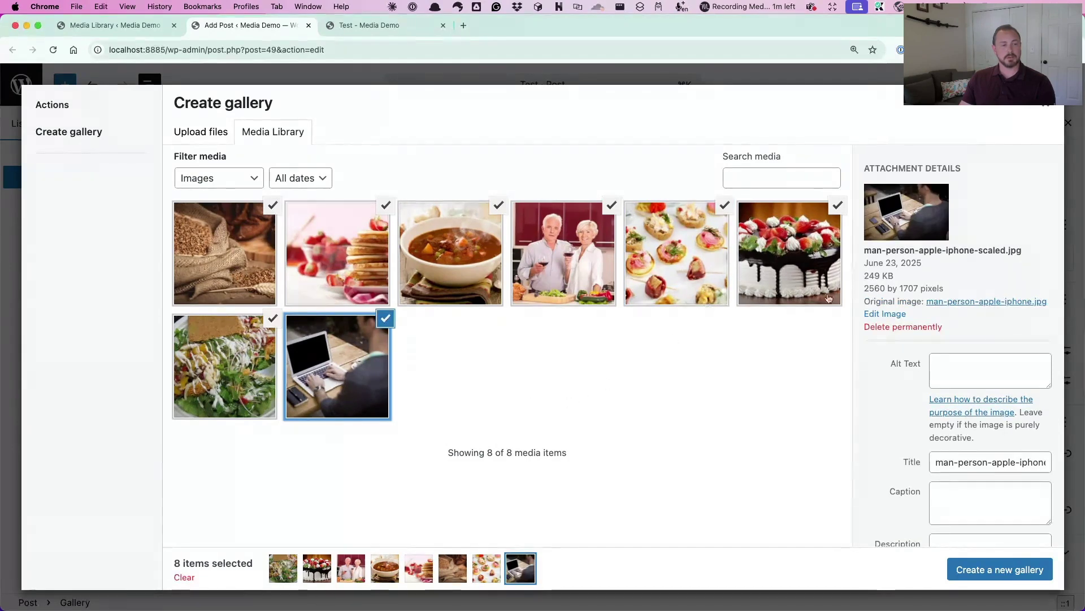
pyautogui.click(385, 320)
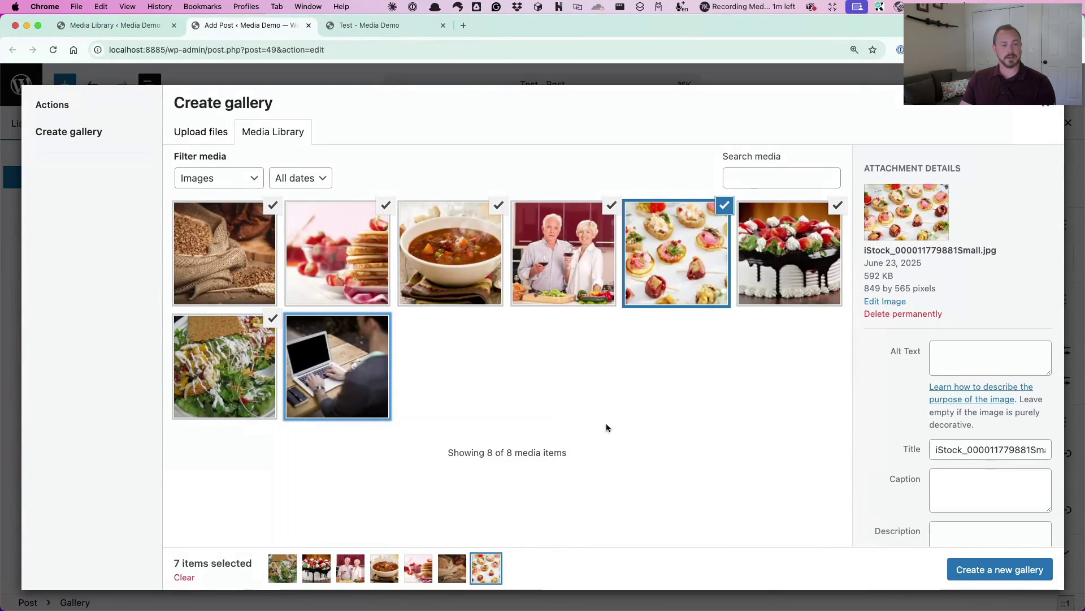
pyautogui.click(1018, 570)
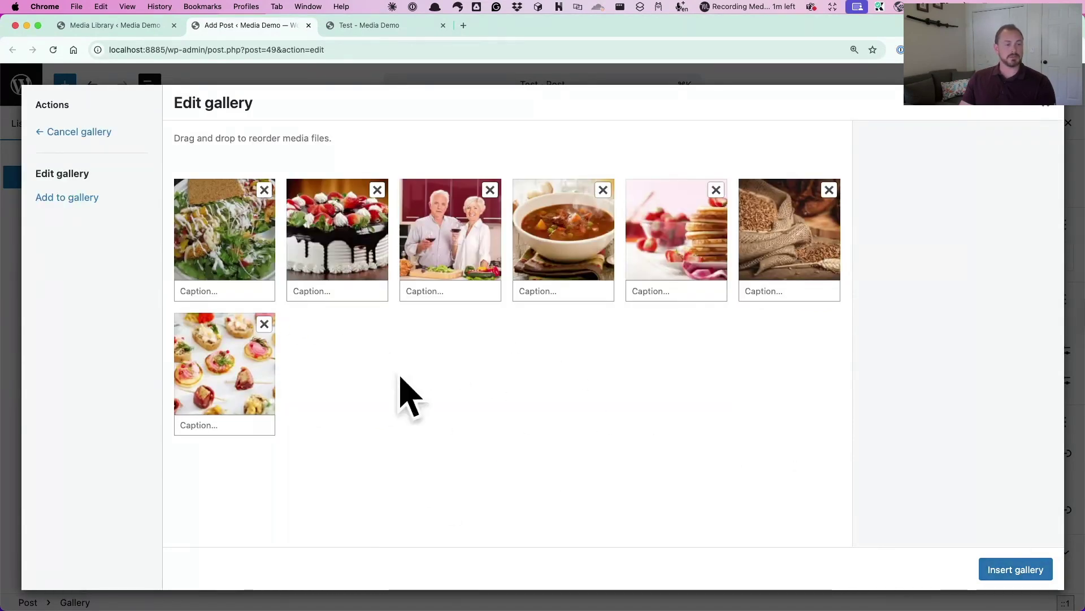
# Reorder the gallery with the soup third and the couple photo first, then insert it
pyautogui.moveTo(562, 247); pyautogui.dragTo(458, 231)
pyautogui.moveTo(568, 228); pyautogui.dragTo(255, 249)
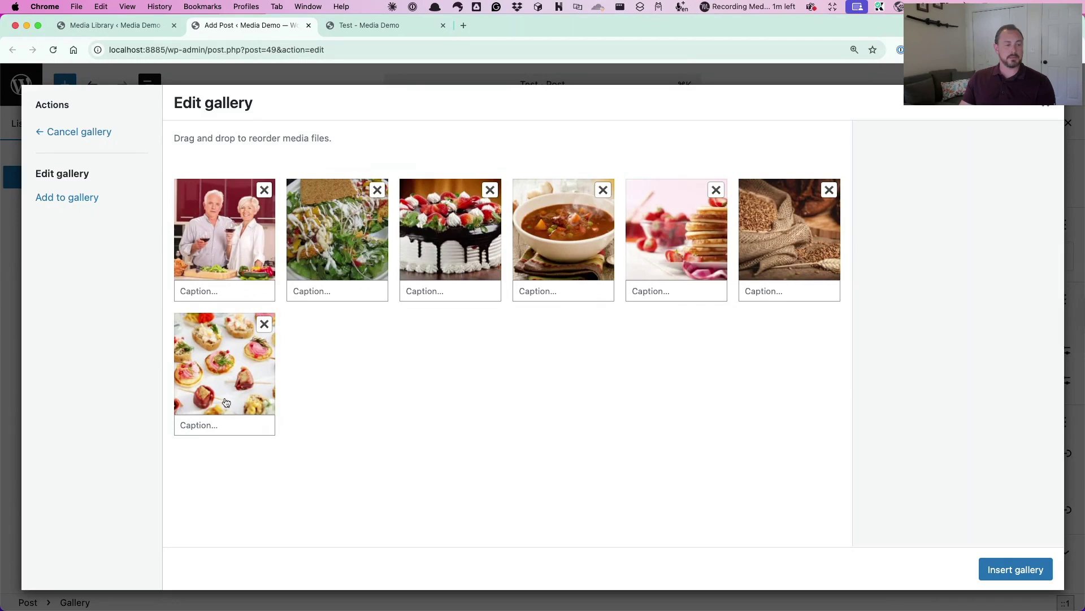
pyautogui.click(211, 292)
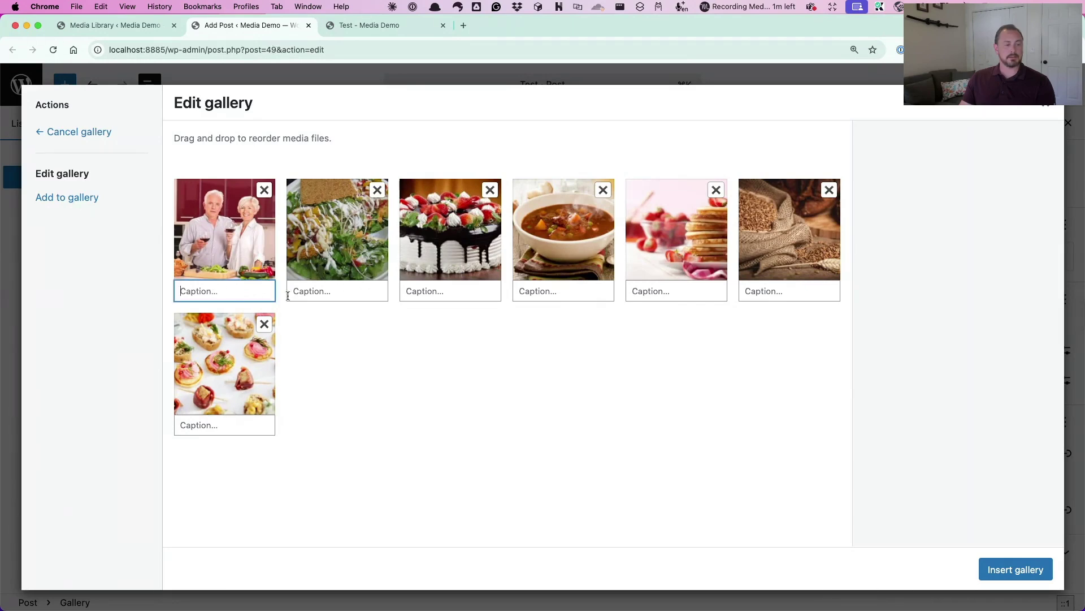
pyautogui.click(1032, 572)
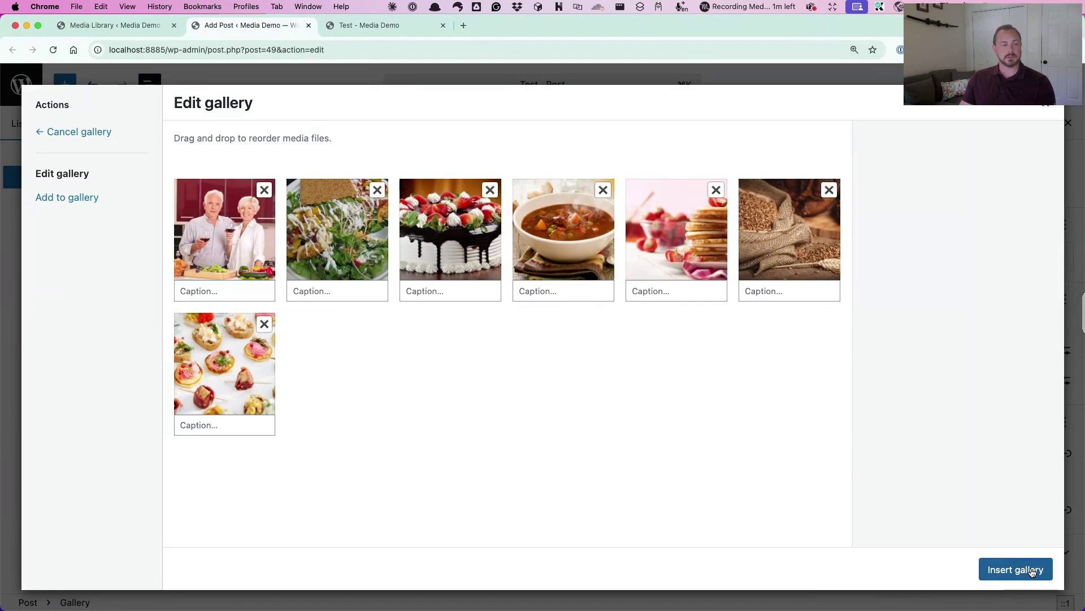
# Save the updated Test post and open it on the live site
pyautogui.scroll(-8, 726, 467)
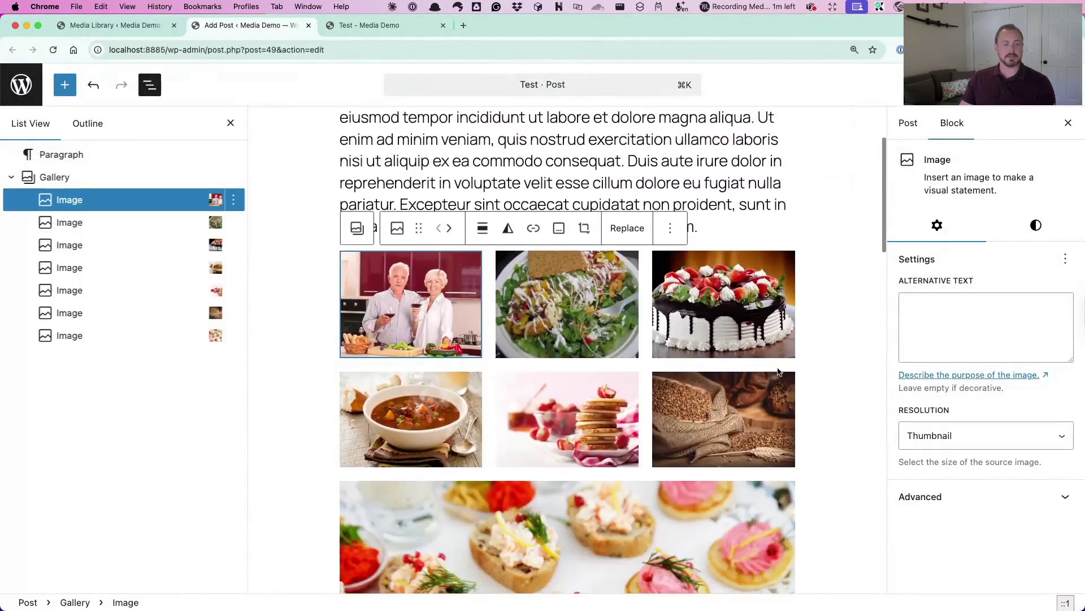
pyautogui.scroll(3, 746, 348)
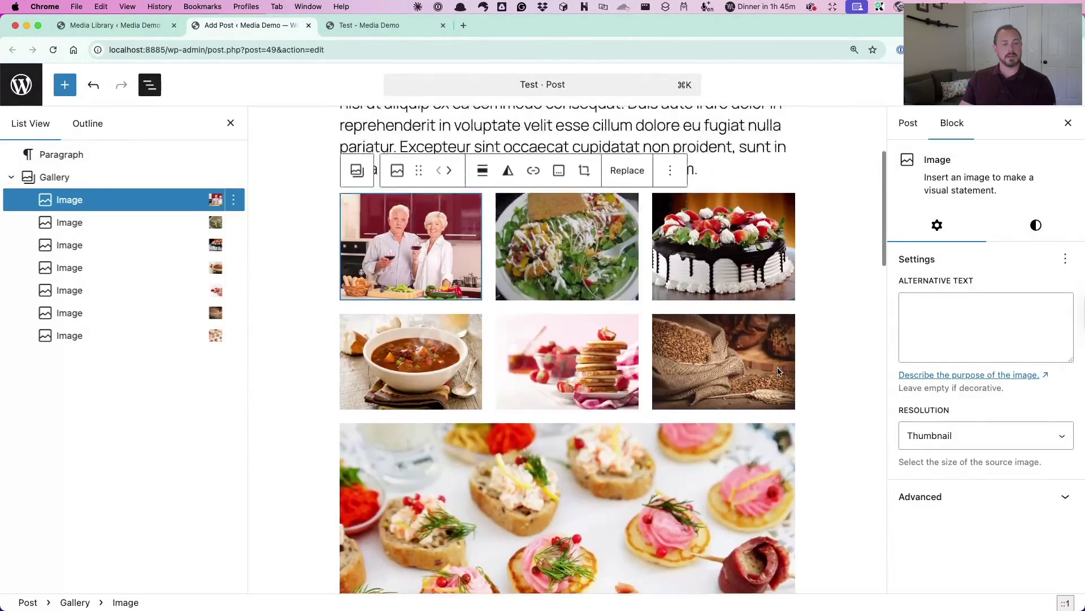
pyautogui.click(823, 226)
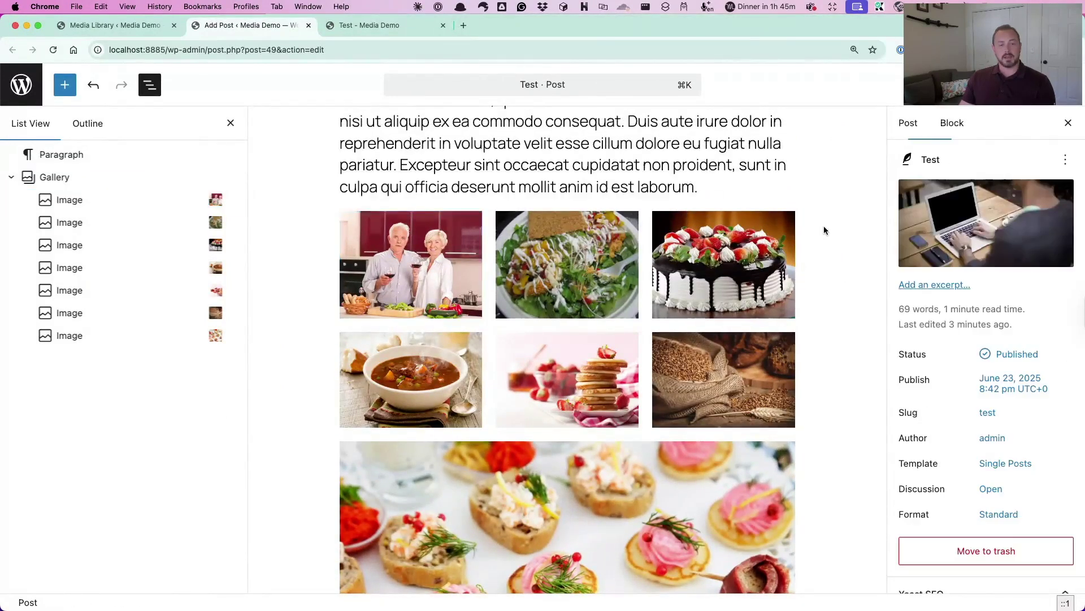
pyautogui.click(1028, 85)
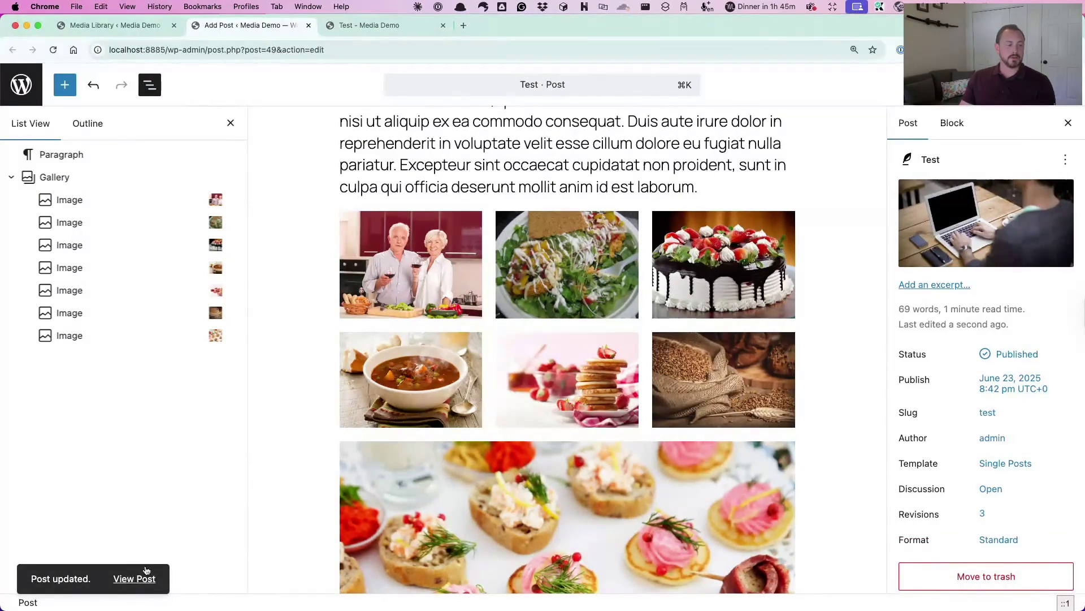
pyautogui.click(137, 576)
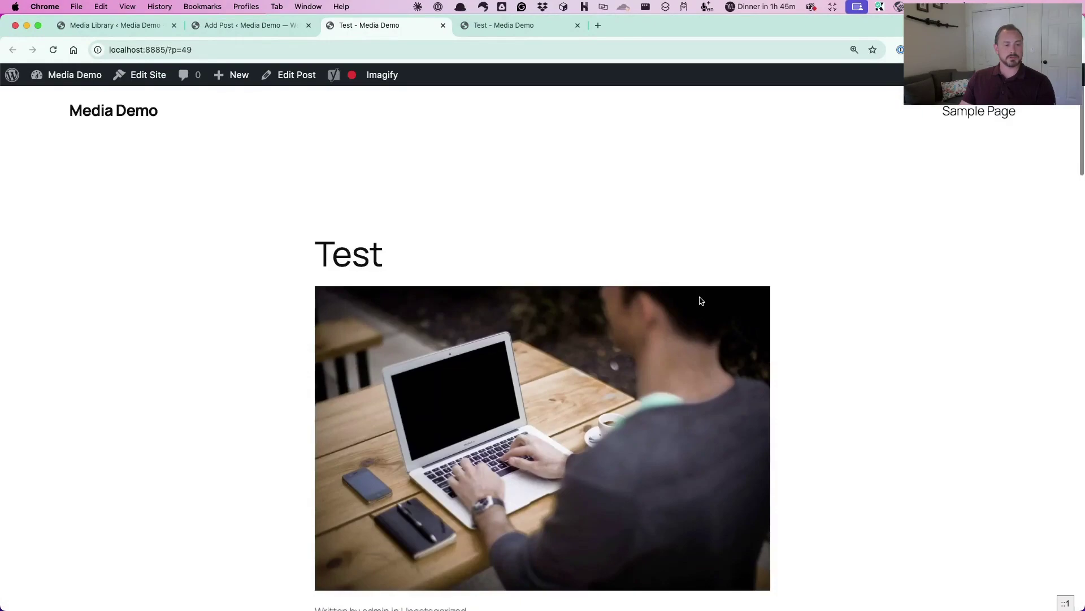
# Scroll the live post's gallery, then open DevTools' Network panel and widen it
pyautogui.scroll(-15, 700, 300)
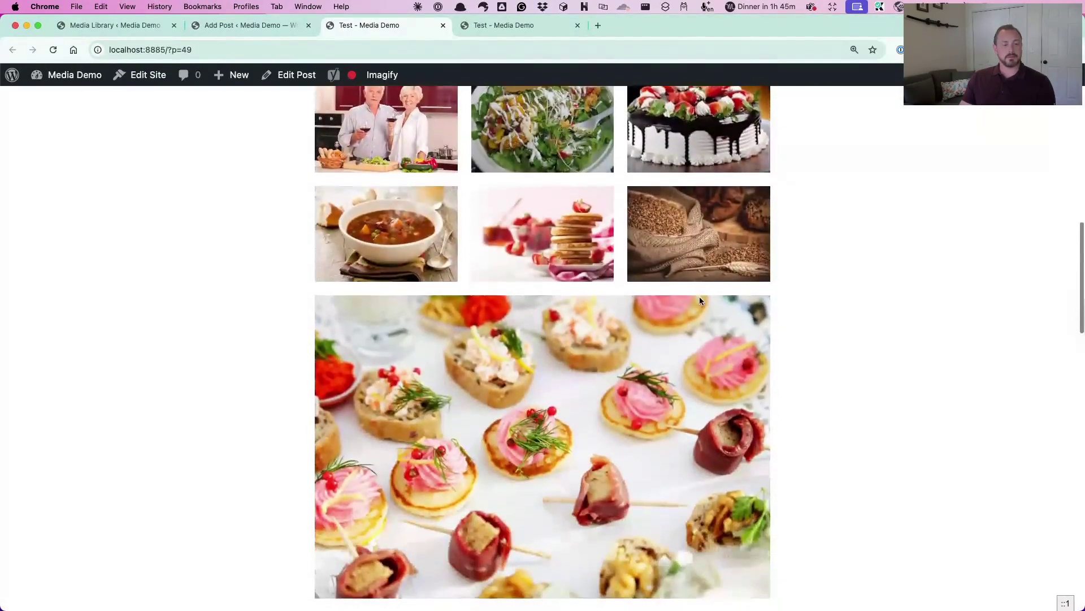
pyautogui.scroll(-2, 699, 301)
pyautogui.scroll(4, 700, 301)
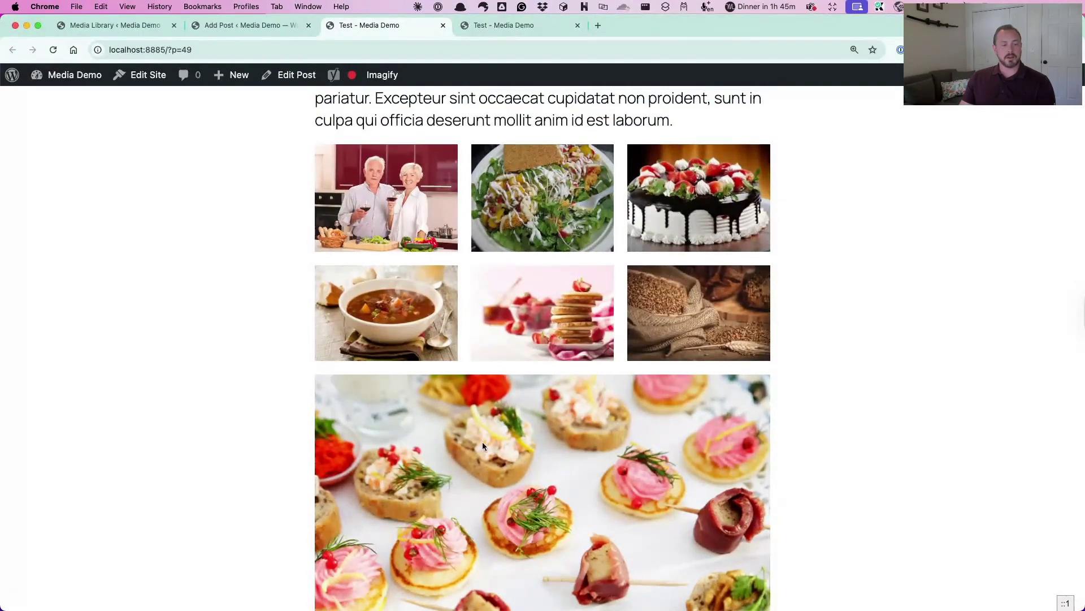
pyautogui.scroll(-4, 588, 464)
pyautogui.scroll(3, 588, 463)
pyautogui.scroll(-4, 588, 463)
pyautogui.scroll(5, 634, 347)
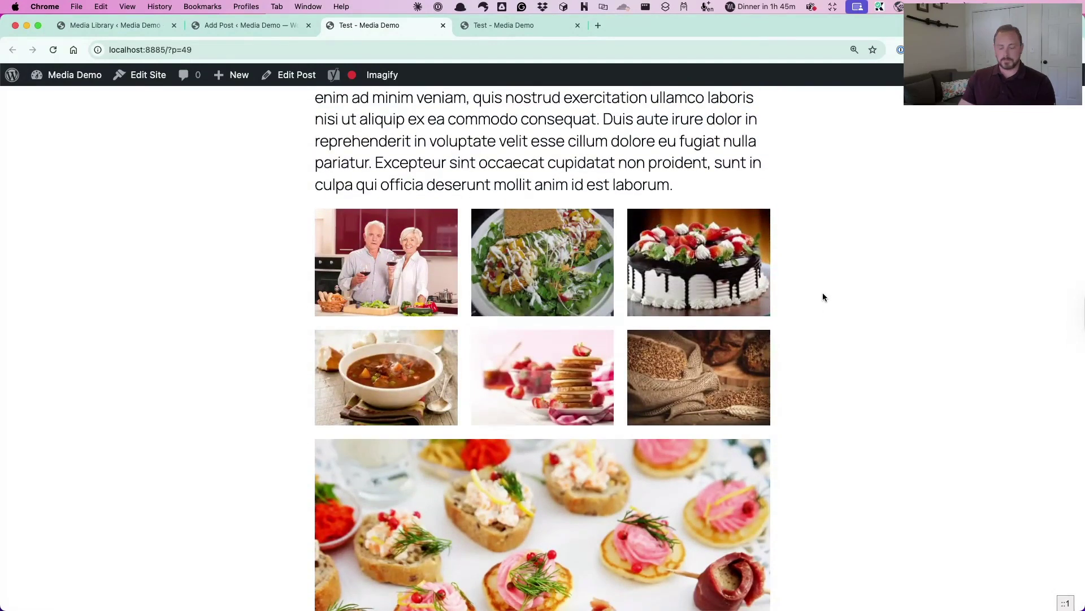
pyautogui.press('super+alt+i')
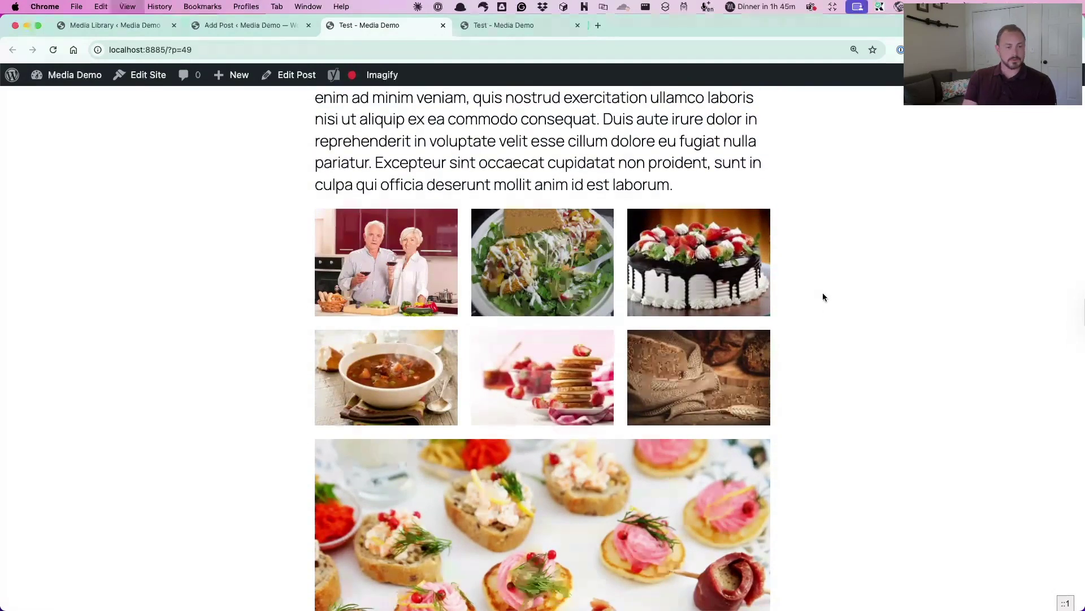
pyautogui.moveTo(875, 274); pyautogui.dragTo(790, 239)
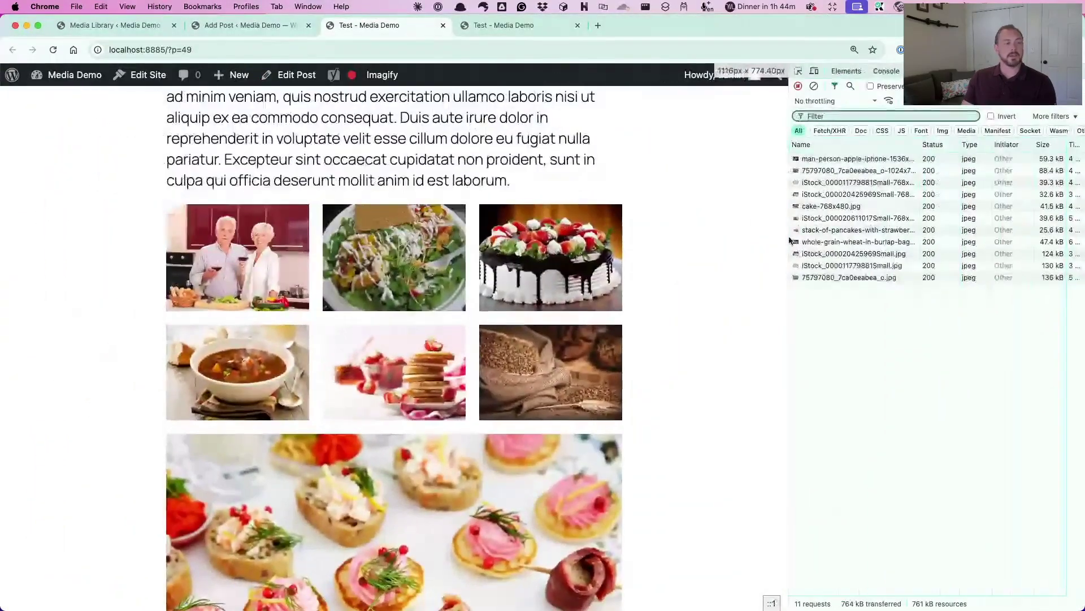
# Insert a Meow Gallery block below the large image in the post editor
pyautogui.click(240, 26)
pyautogui.scroll(-10, 414, 337)
pyautogui.scroll(-2, 422, 386)
pyautogui.click(422, 385)
pyautogui.write('/')
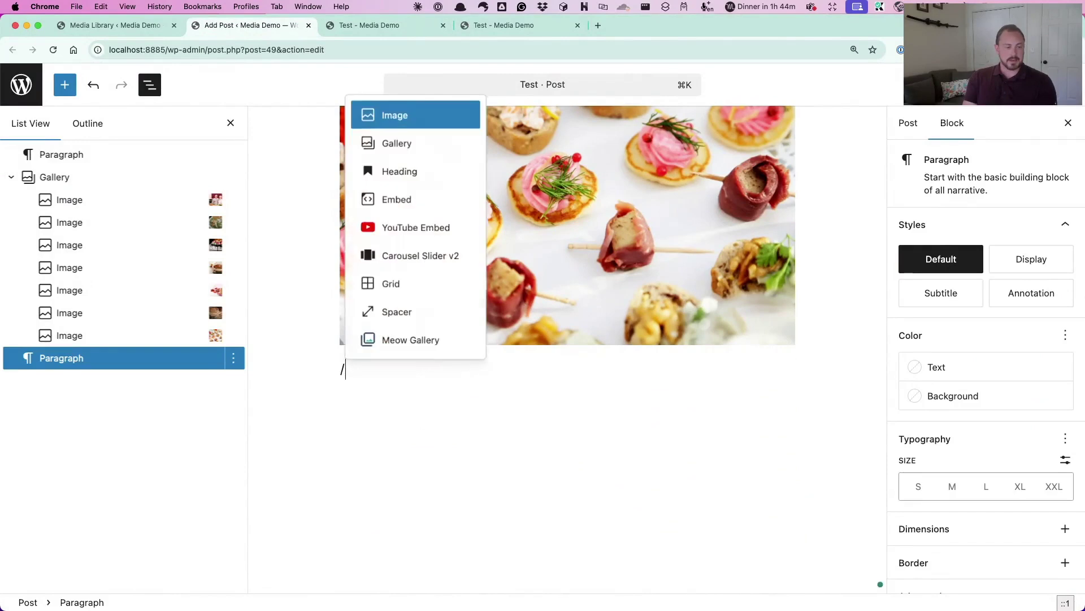
pyautogui.click(413, 340)
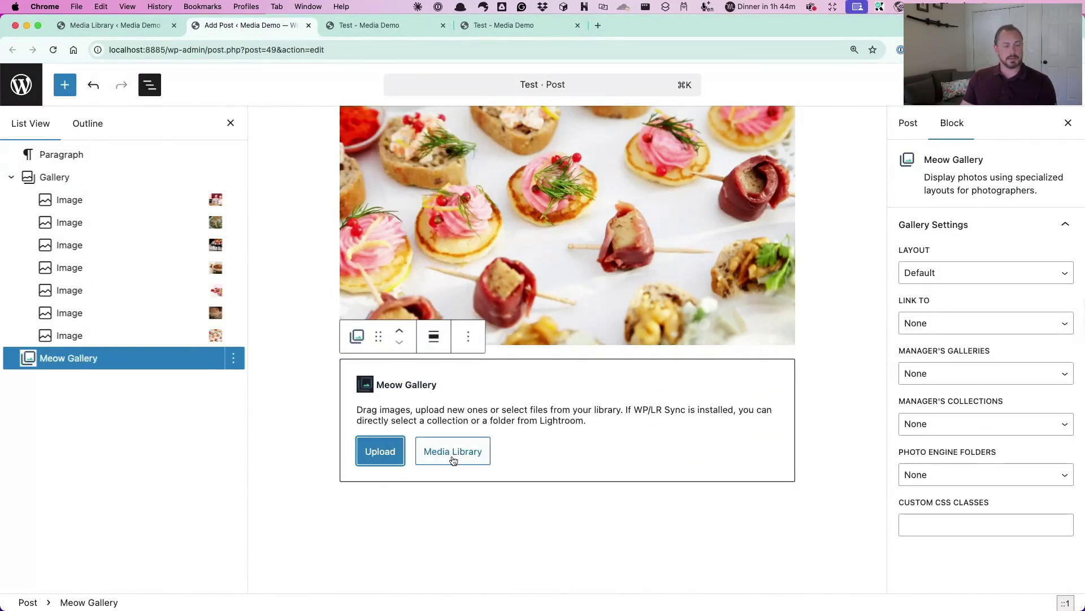
# Select the seven images from the wheat sack to the salad and create the gallery
pyautogui.click(452, 453)
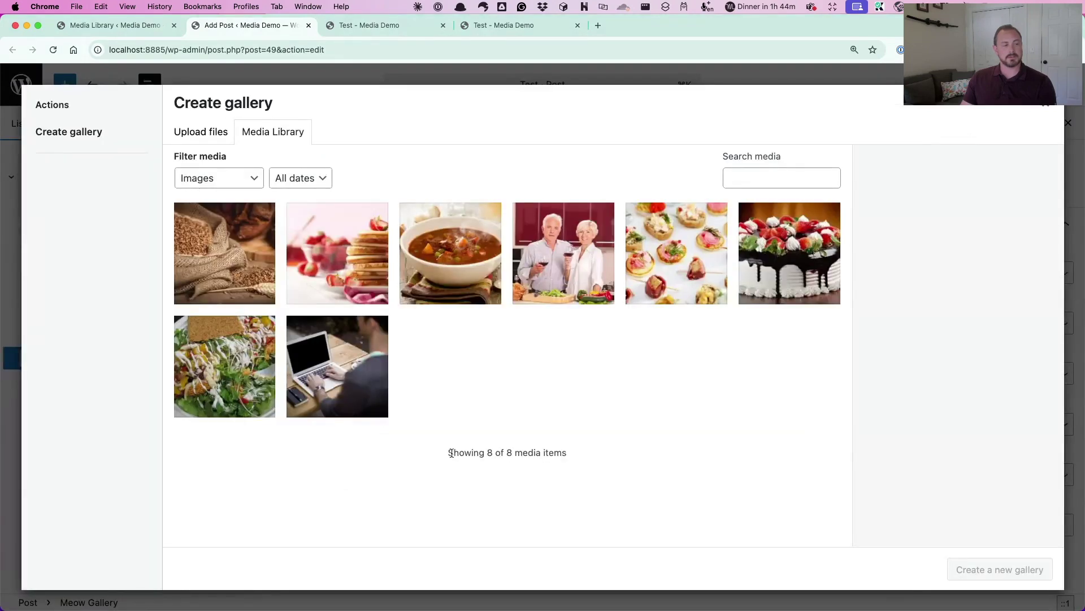
pyautogui.click(248, 252)
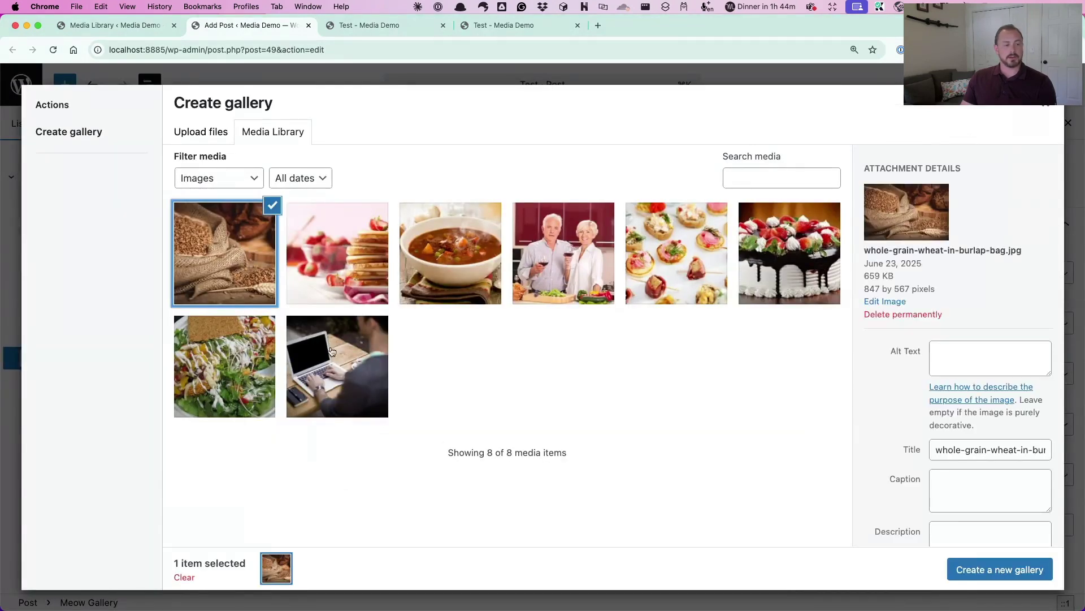
pyautogui.keyDown('shift'); pyautogui.click(230, 341); pyautogui.keyUp('shift')
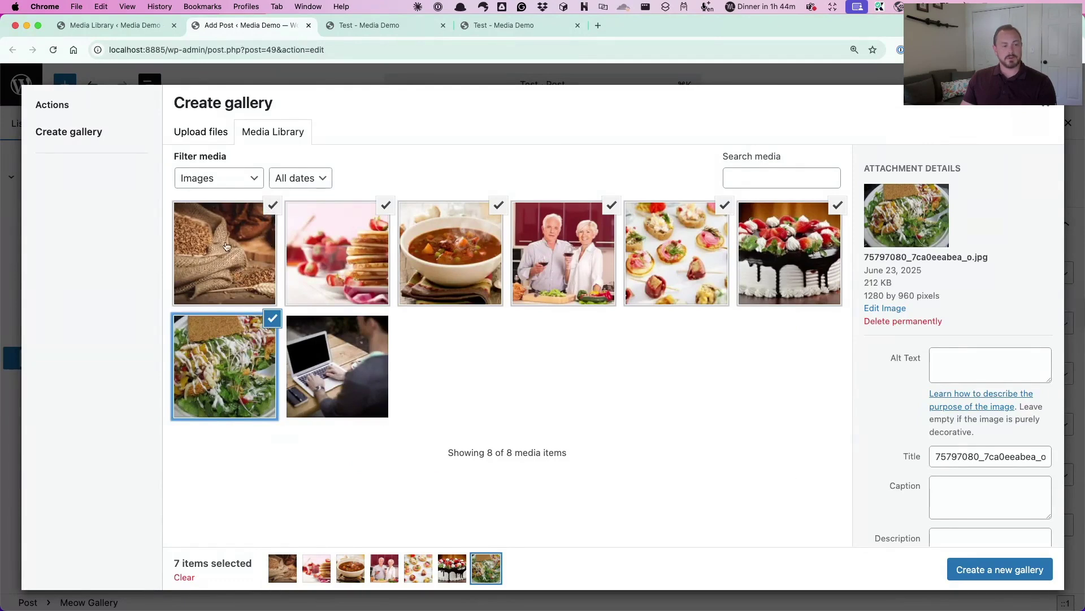
pyautogui.click(269, 320)
pyautogui.click(253, 225)
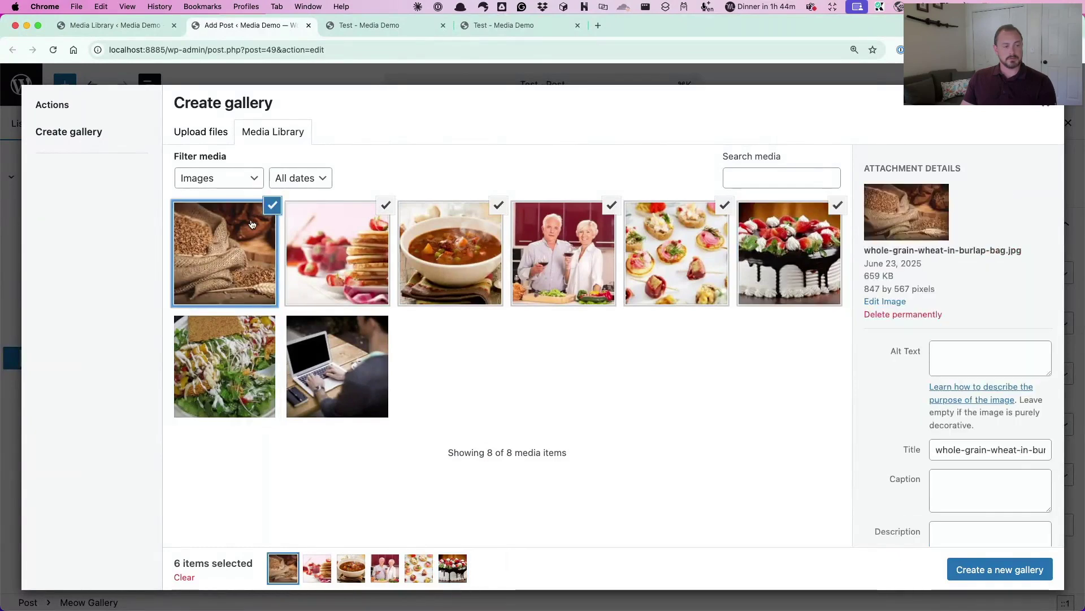
pyautogui.click(237, 351)
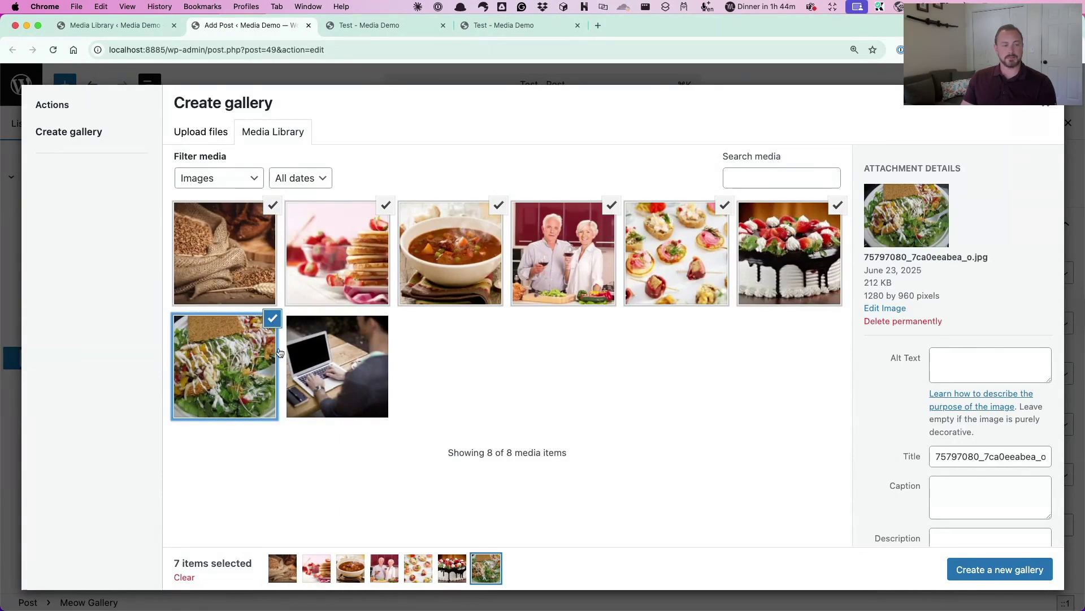
pyautogui.click(1003, 570)
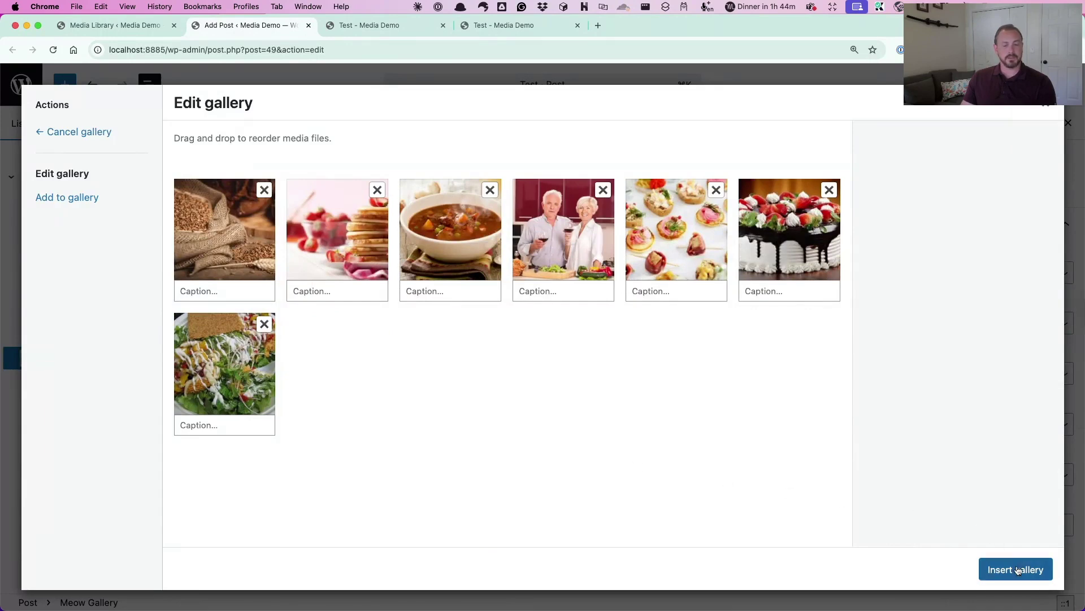
# Insert the Meow Gallery and try its Tiles, Masonry and Justified layouts
pyautogui.click(1016, 569)
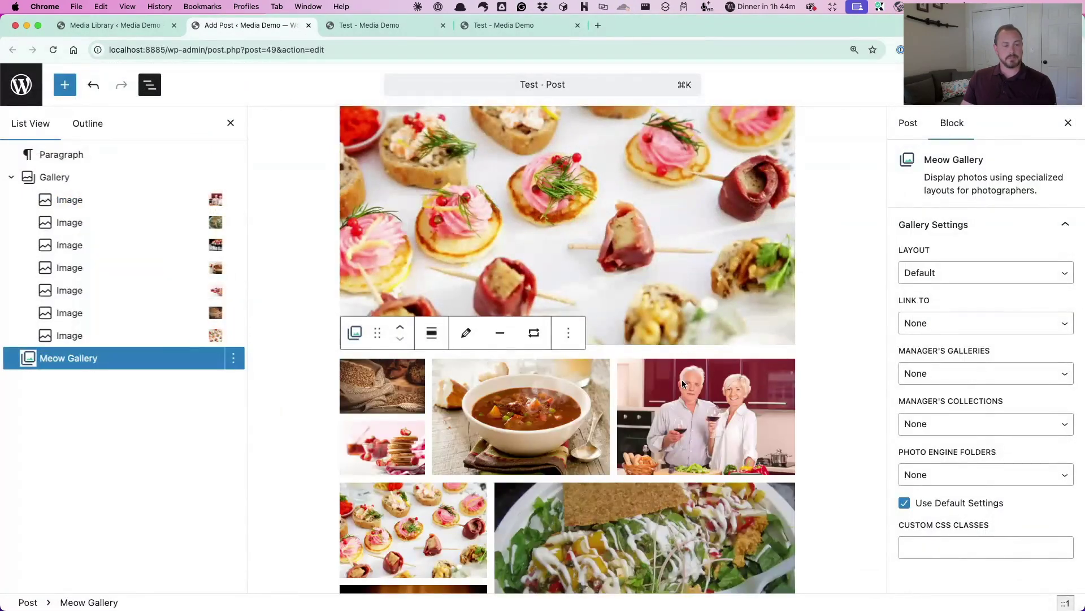
pyautogui.scroll(-3, 706, 384)
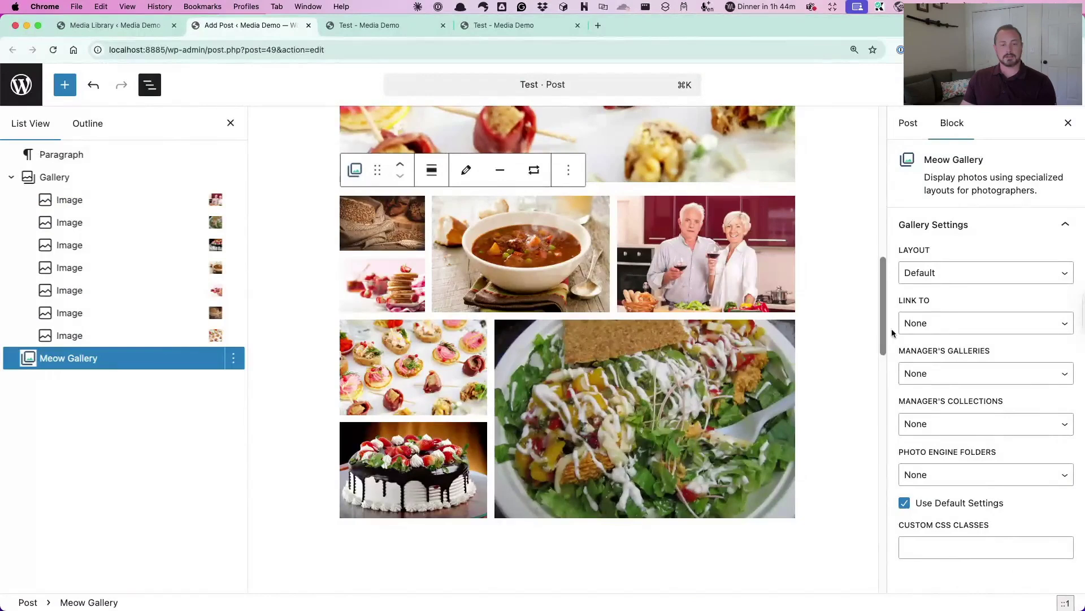
pyautogui.click(961, 274)
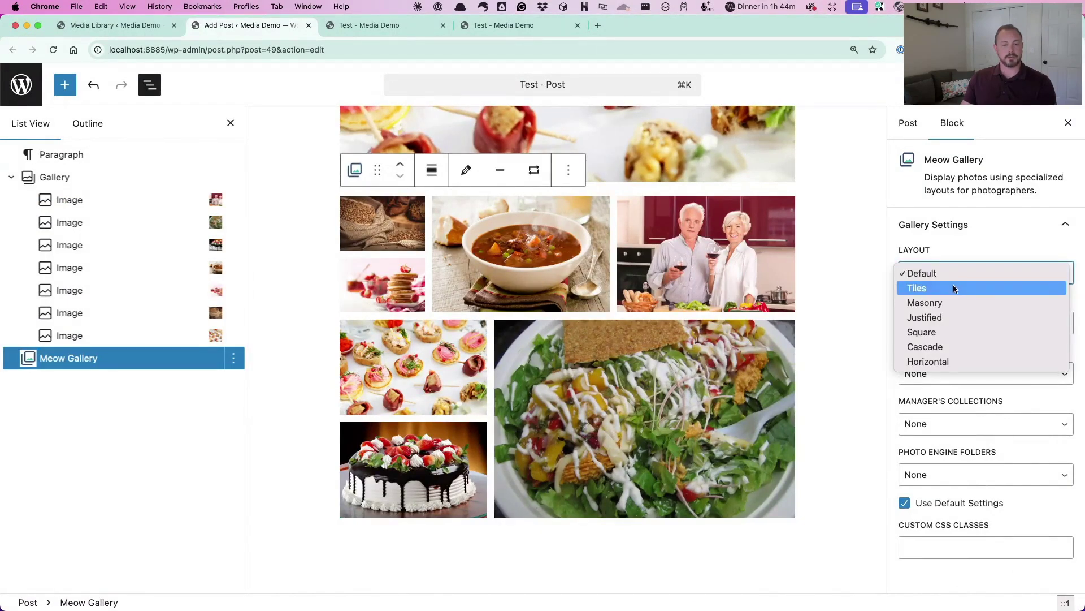
pyautogui.click(953, 288)
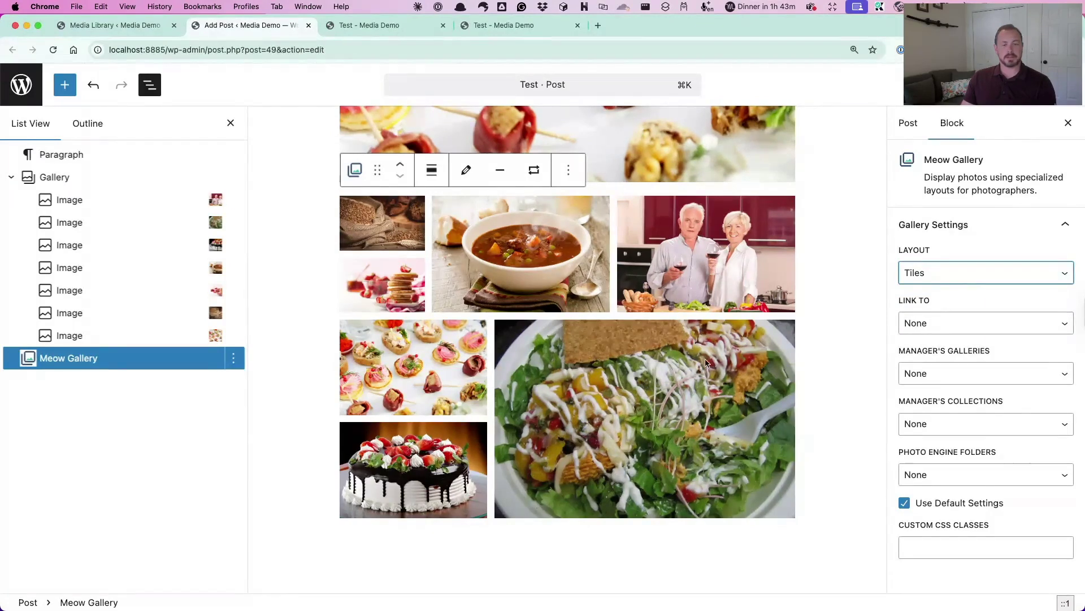
pyautogui.click(952, 274)
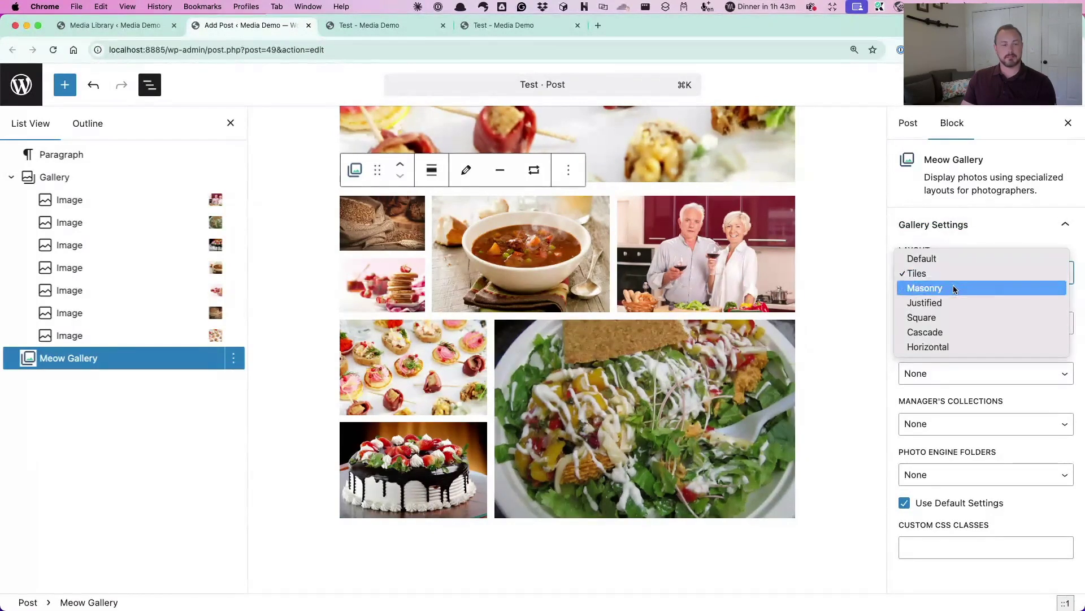
pyautogui.click(954, 289)
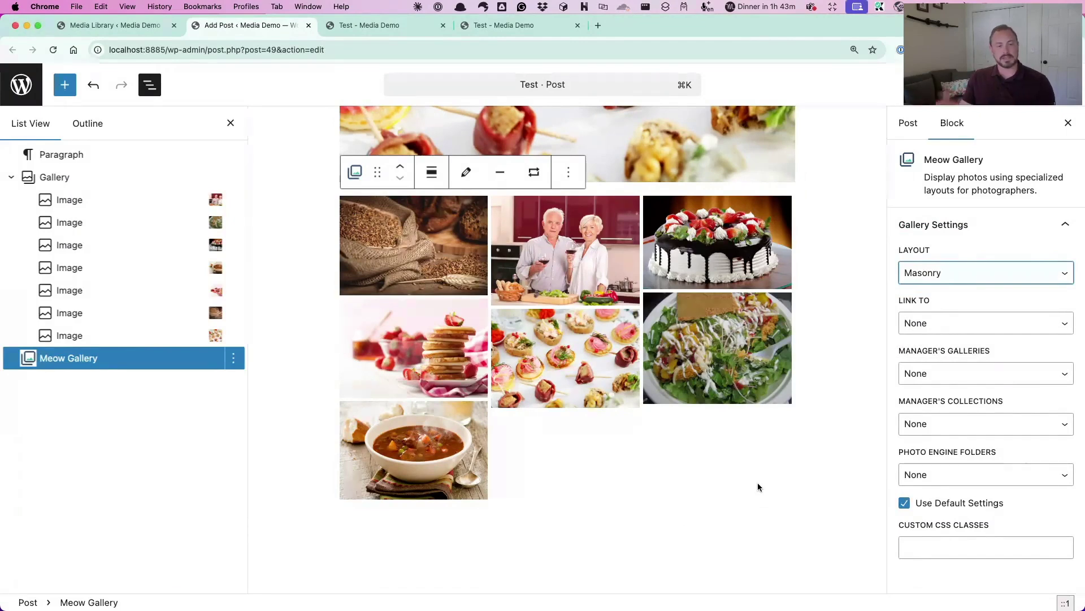
pyautogui.click(963, 281)
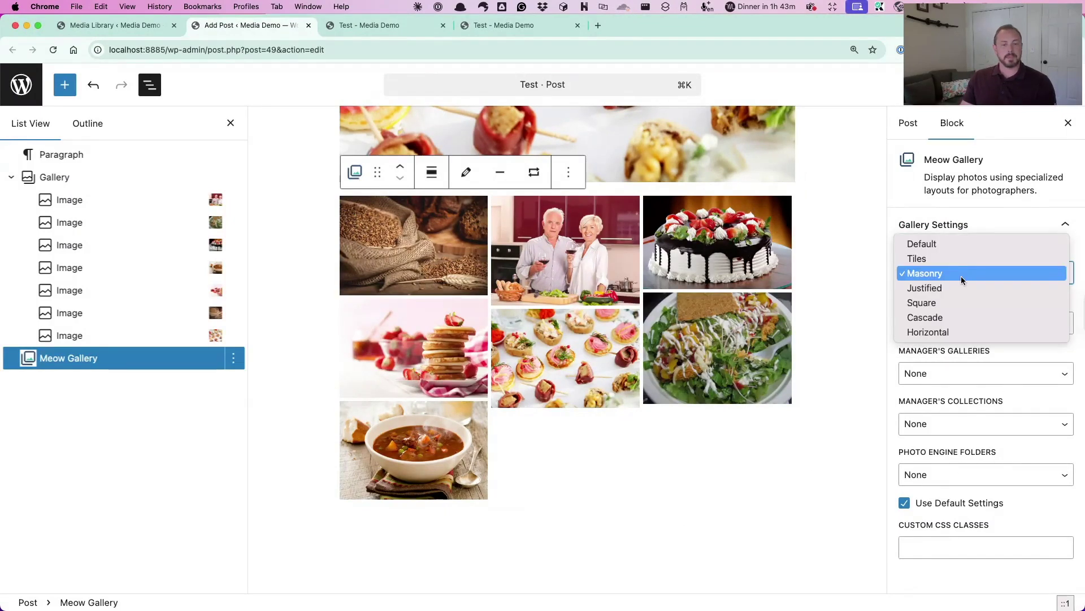
pyautogui.click(960, 288)
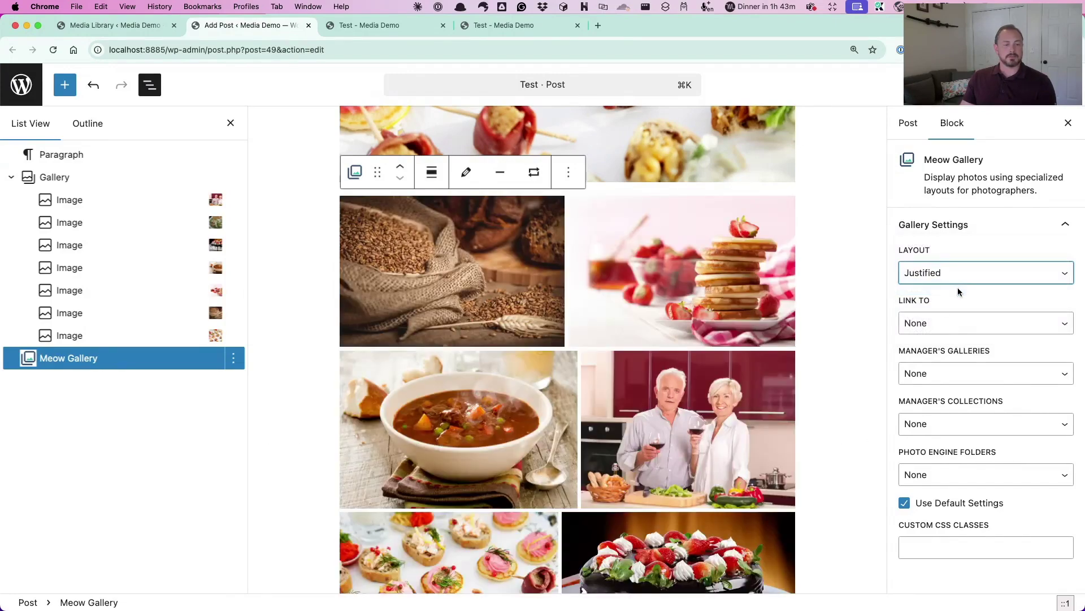
# Set the gallery layout back to Tiles and save the post
pyautogui.scroll(-7, 820, 409)
pyautogui.scroll(5, 820, 409)
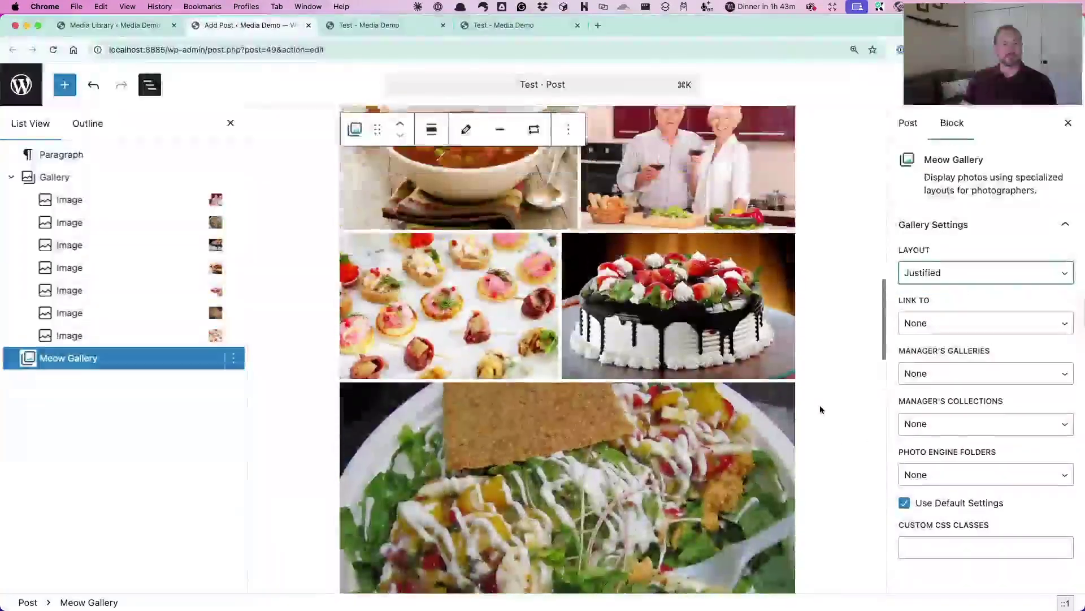
pyautogui.click(932, 282)
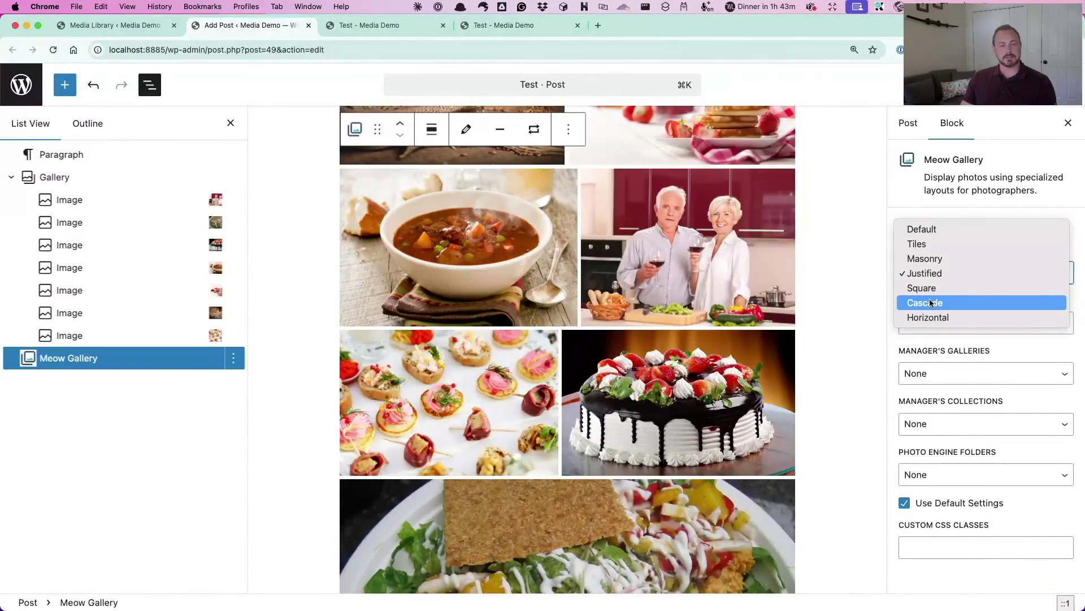
pyautogui.click(920, 245)
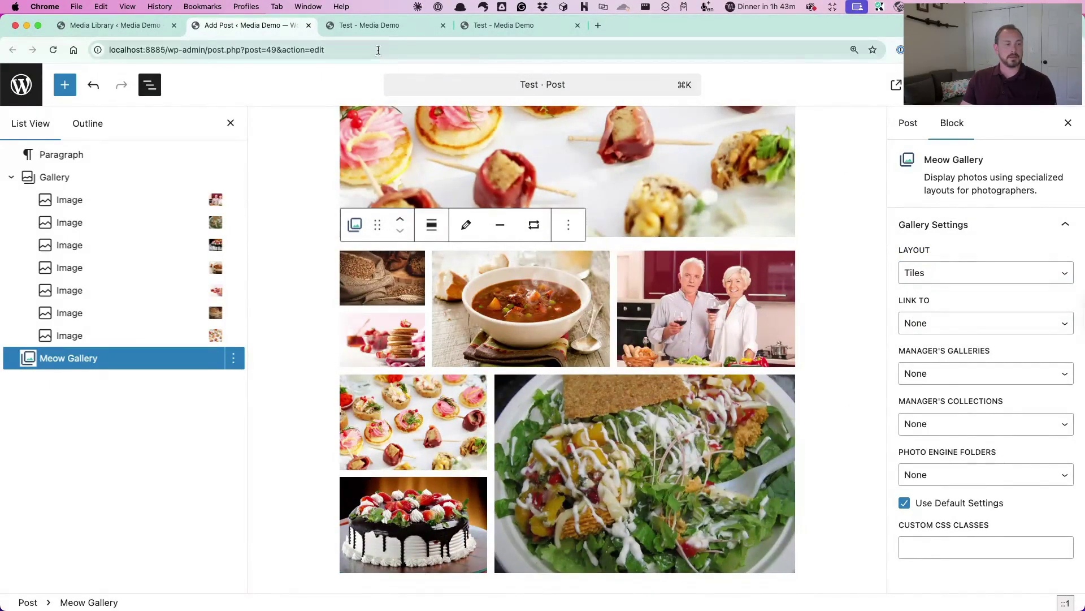
pyautogui.press('super+s')
# Reload the published Test post and scroll through its food gallery
pyautogui.click(367, 27)
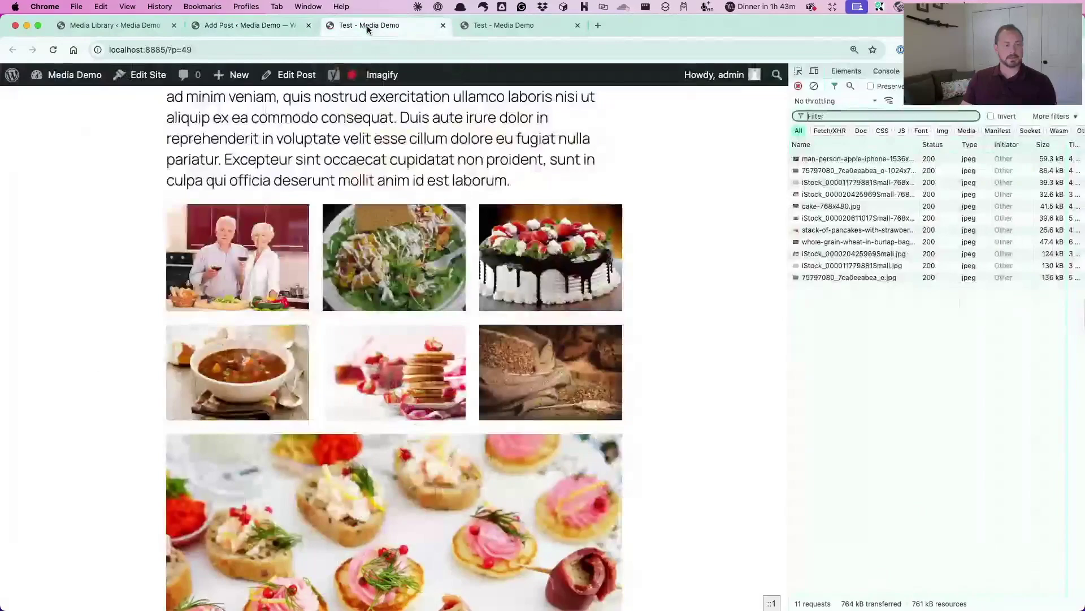
pyautogui.scroll(-5, 689, 280)
pyautogui.press('super+r')
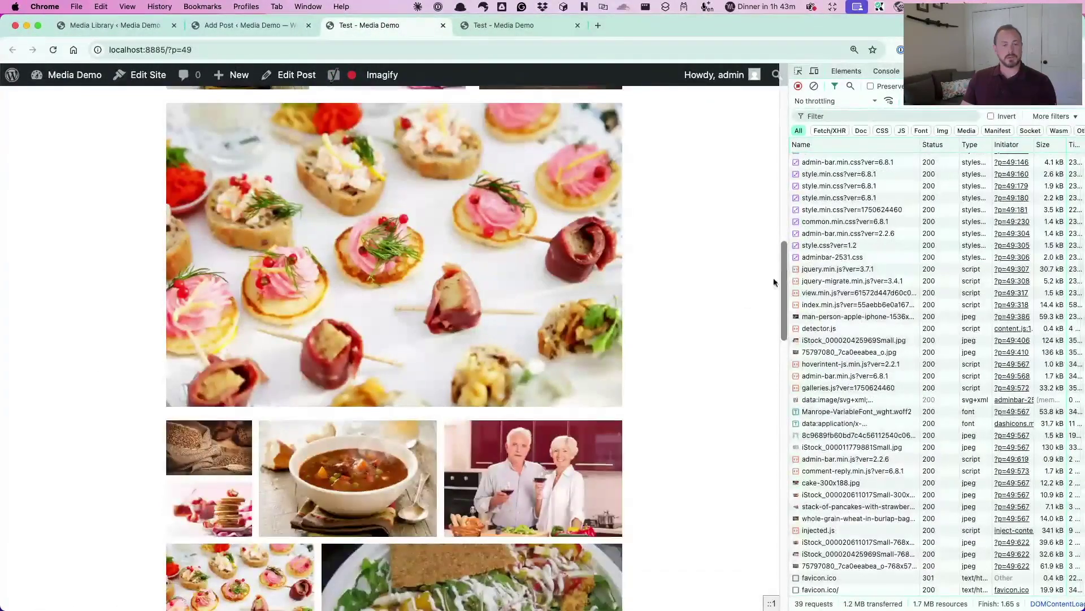
pyautogui.scroll(-9, 716, 332)
pyautogui.scroll(12, 717, 333)
pyautogui.scroll(3, 716, 334)
pyautogui.scroll(-6, 717, 335)
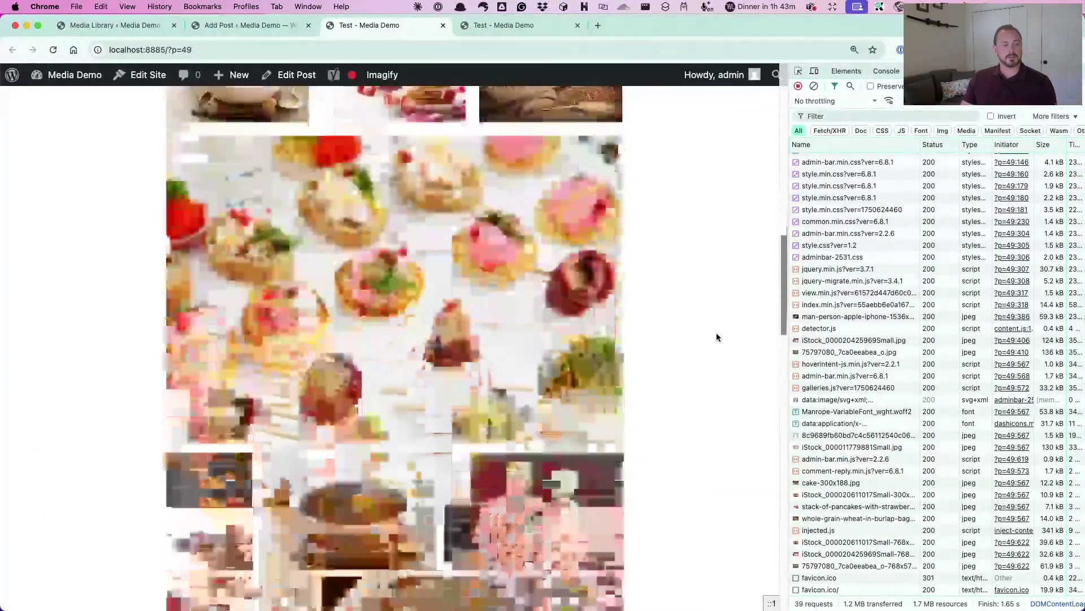
pyautogui.scroll(-3, 717, 337)
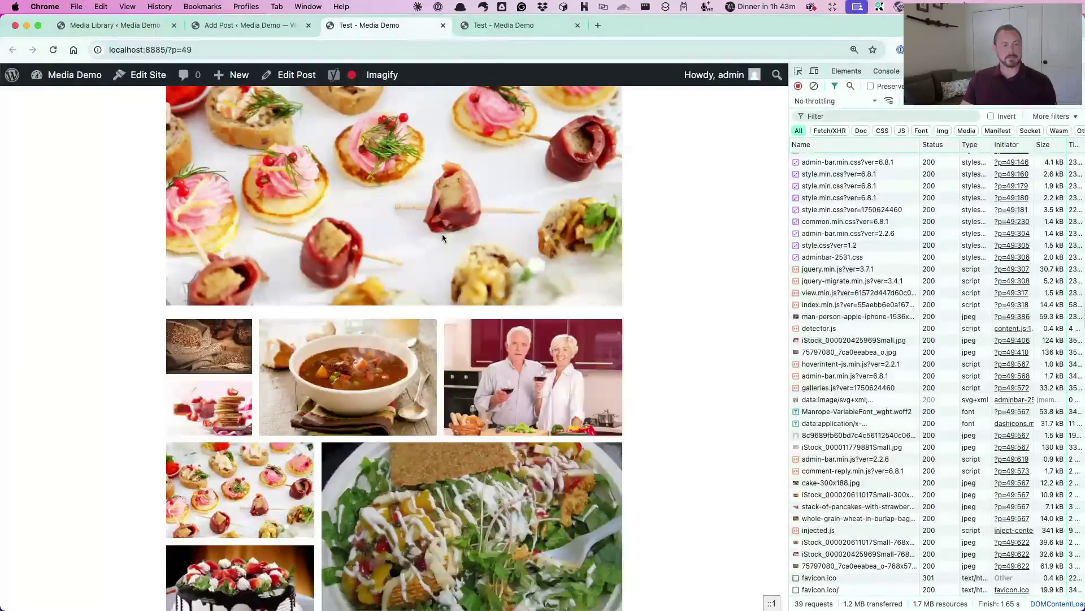
pyautogui.scroll(5, 442, 238)
pyautogui.scroll(-8, 442, 237)
pyautogui.scroll(-2, 444, 237)
pyautogui.scroll(1, 469, 230)
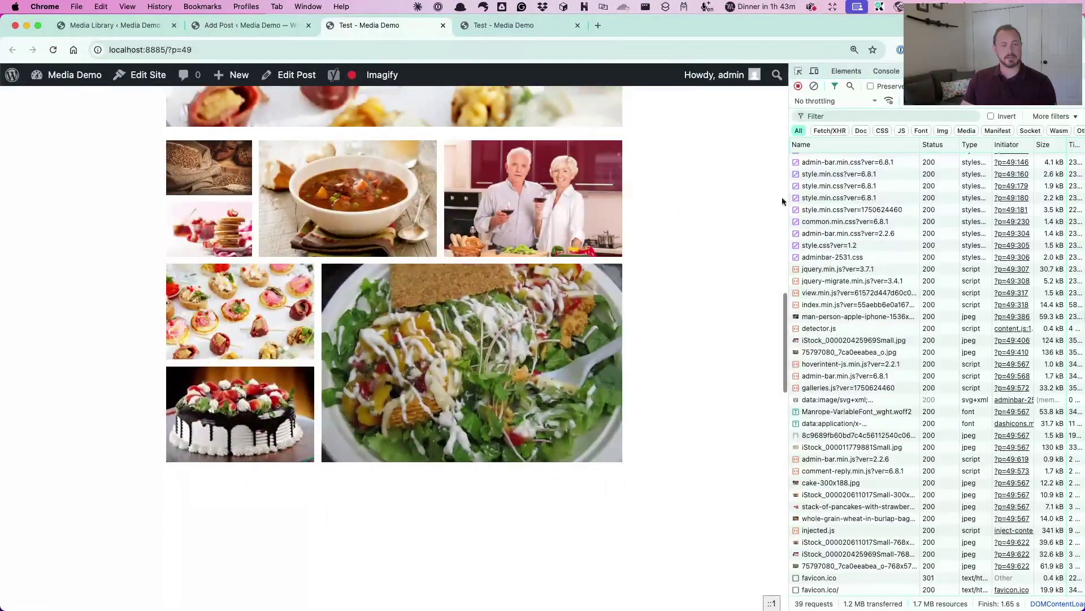
# Narrow the page viewport to phone width, then widen it back to desktop width
pyautogui.moveTo(787, 198); pyautogui.dragTo(484, 244)
pyautogui.scroll(3, 331, 338)
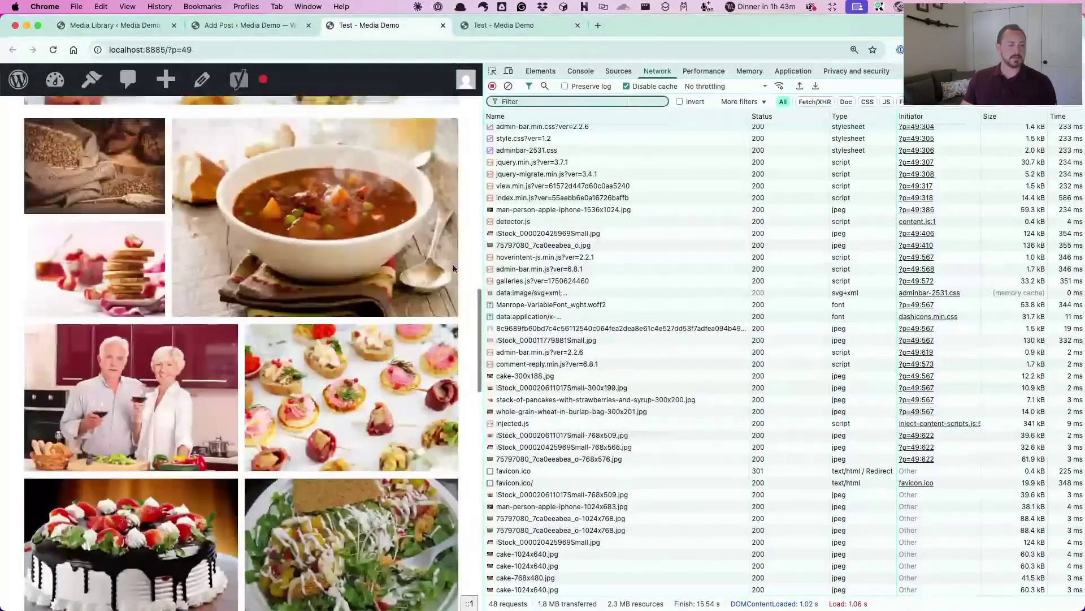
pyautogui.moveTo(483, 247); pyautogui.dragTo(265, 274)
pyautogui.scroll(-15, 167, 350)
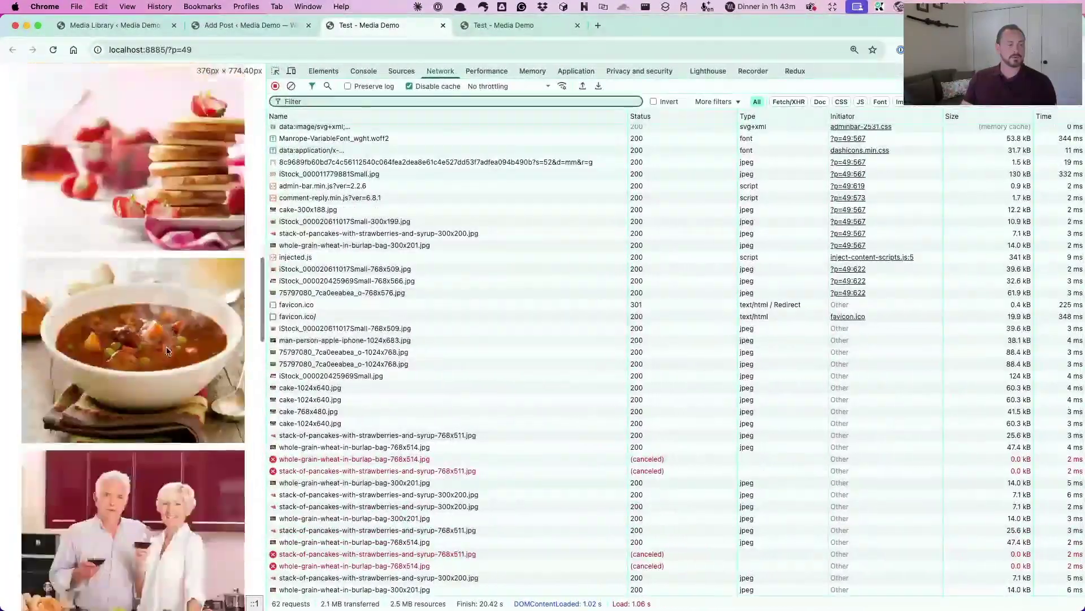
pyautogui.scroll(-6, 167, 351)
pyautogui.scroll(12, 167, 350)
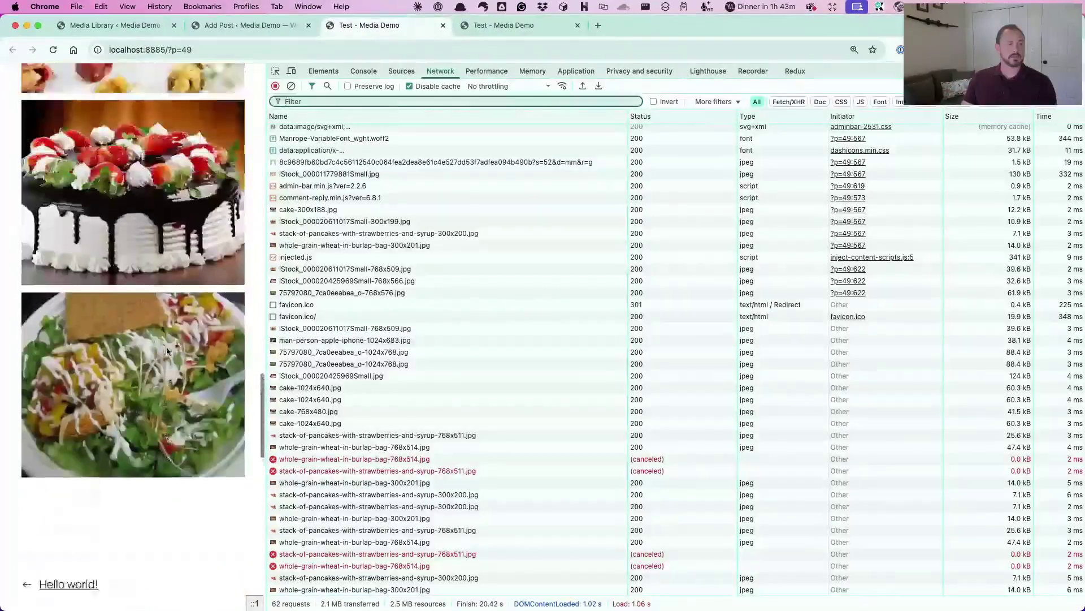
pyautogui.scroll(10, 166, 351)
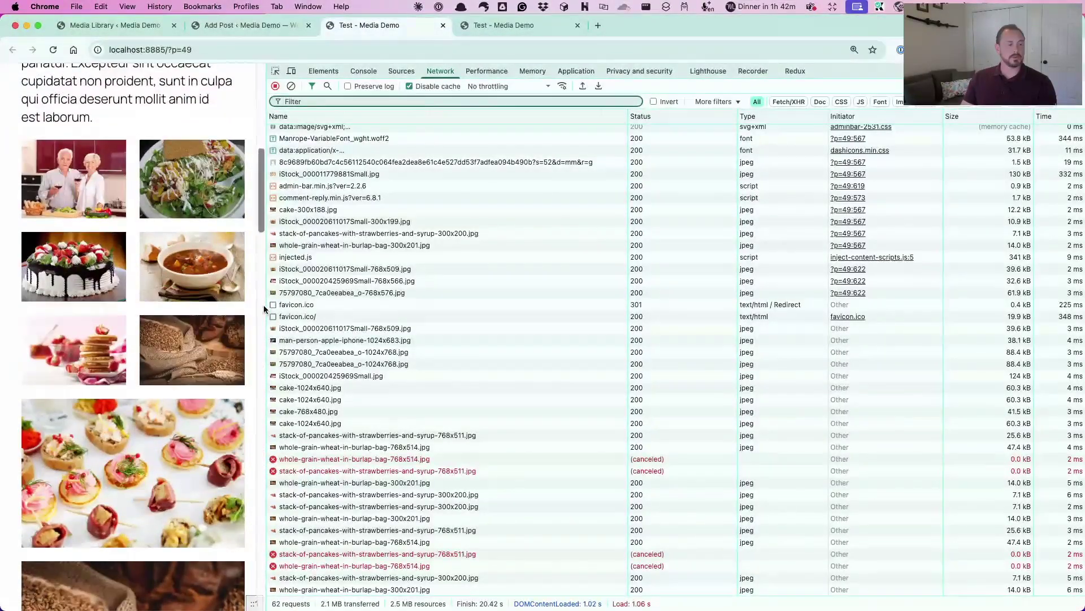
pyautogui.moveTo(265, 304); pyautogui.dragTo(800, 265)
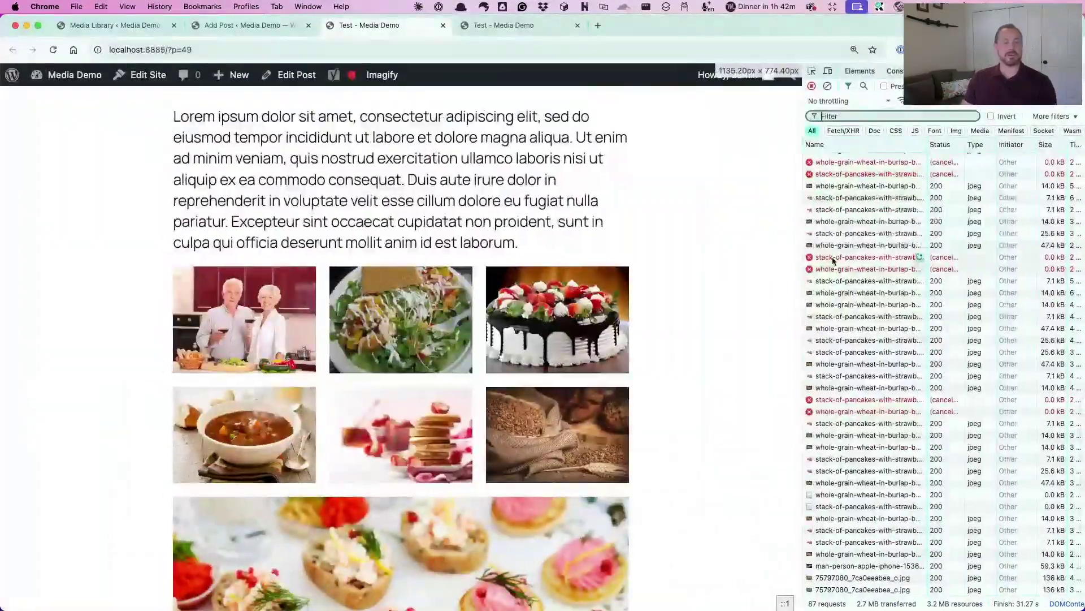
# Add a Carousel Slider v2 block below the gallery using the / block menu
pyautogui.click(226, 28)
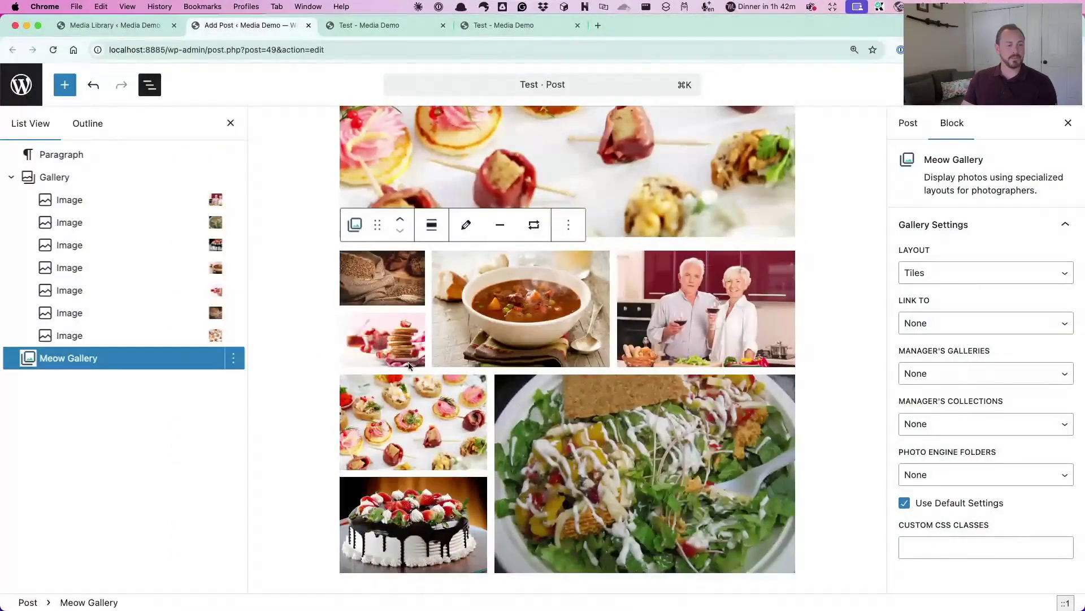
pyautogui.scroll(-10, 408, 365)
pyautogui.click(409, 363)
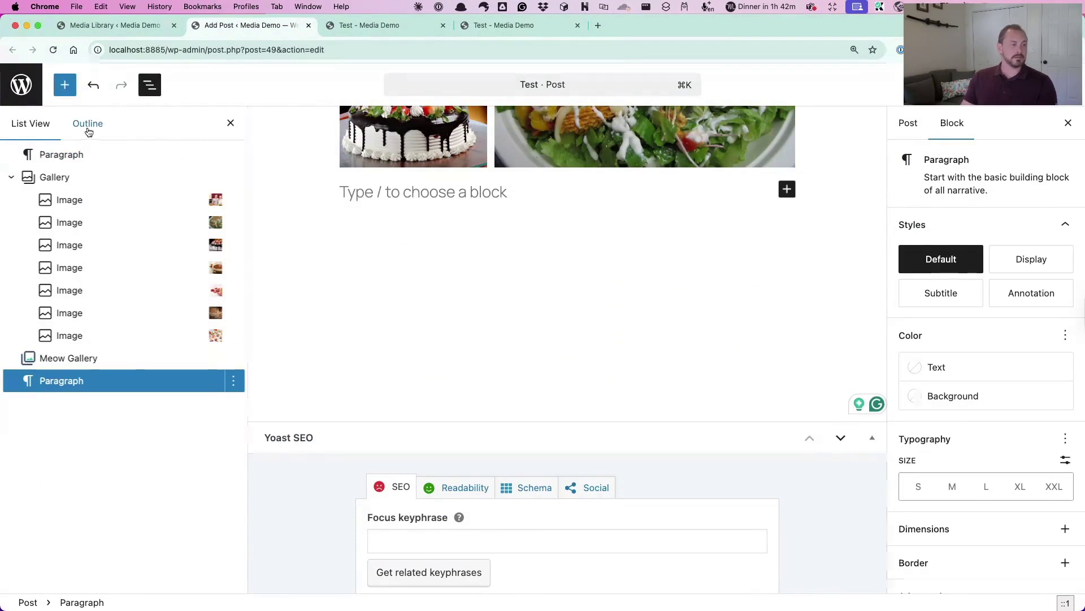
pyautogui.click(65, 85)
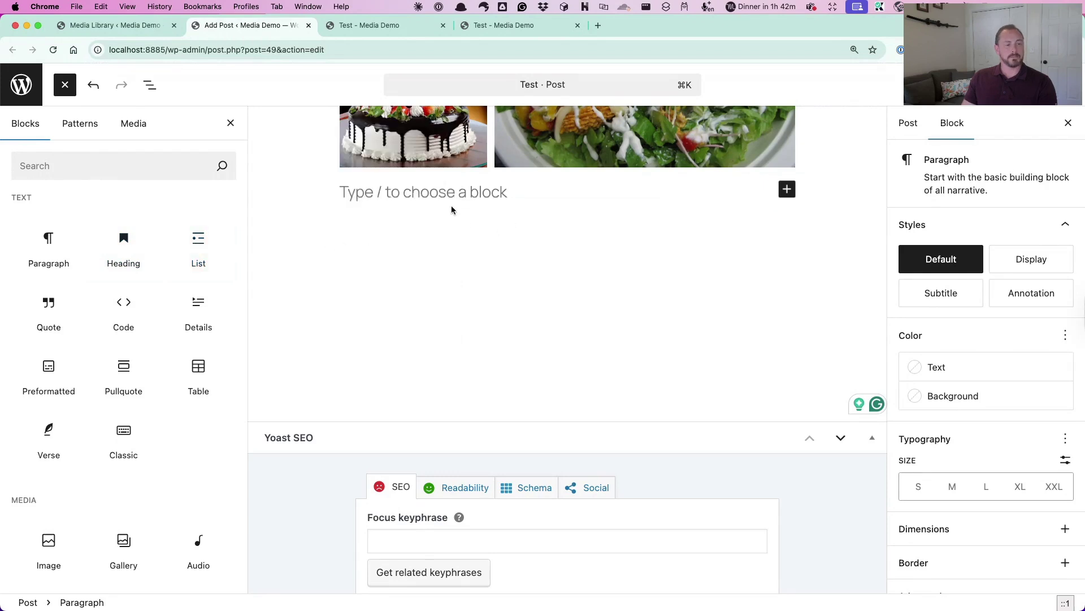
pyautogui.click(445, 183)
pyautogui.write('/')
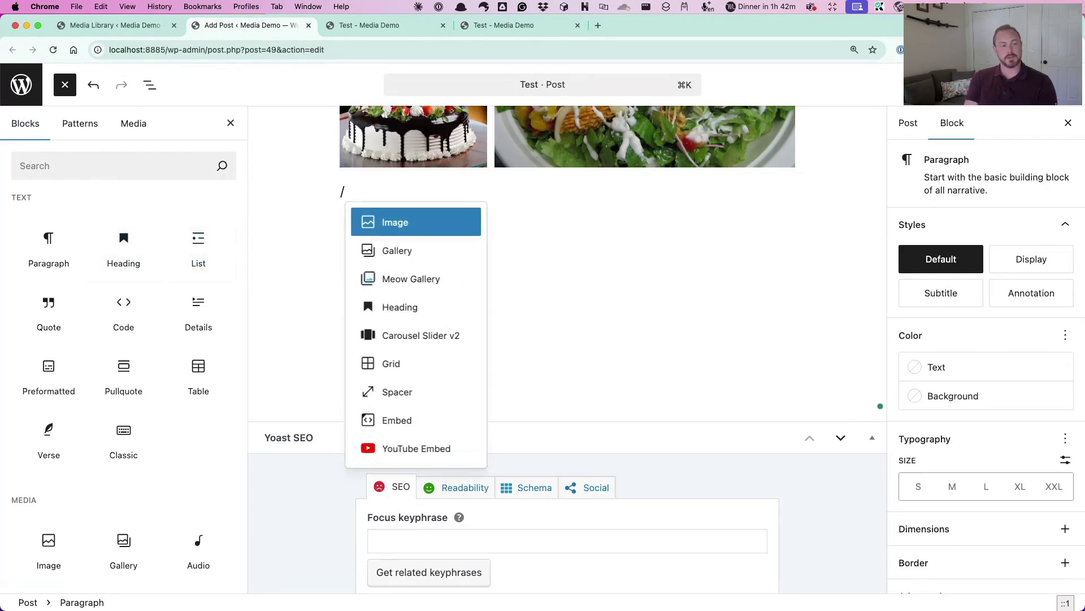
pyautogui.click(423, 336)
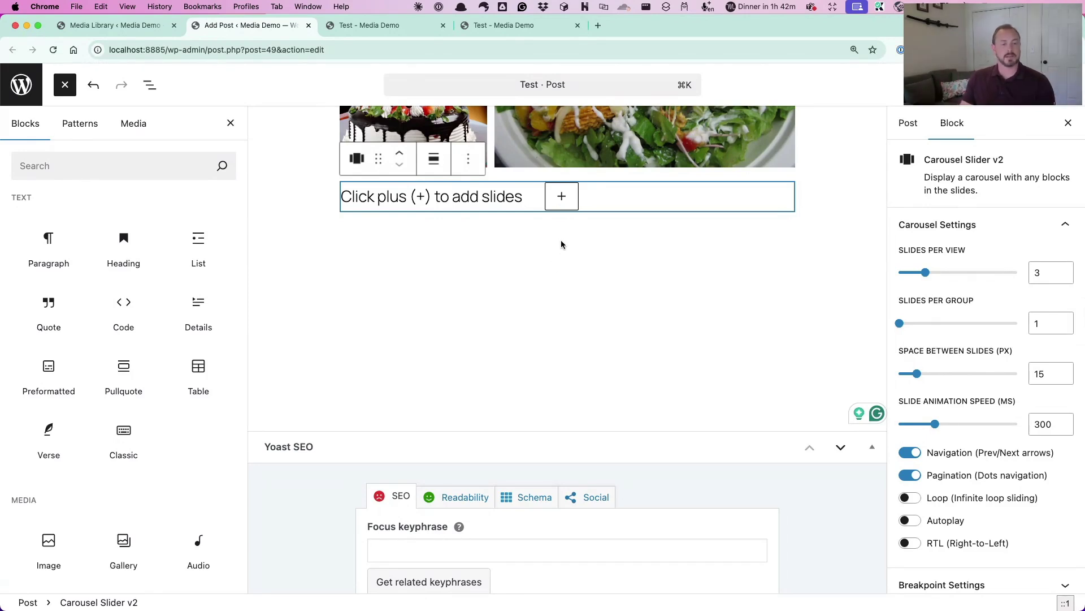
# Add the first two carousel slides with the soup and canapés photos
pyautogui.click(562, 199)
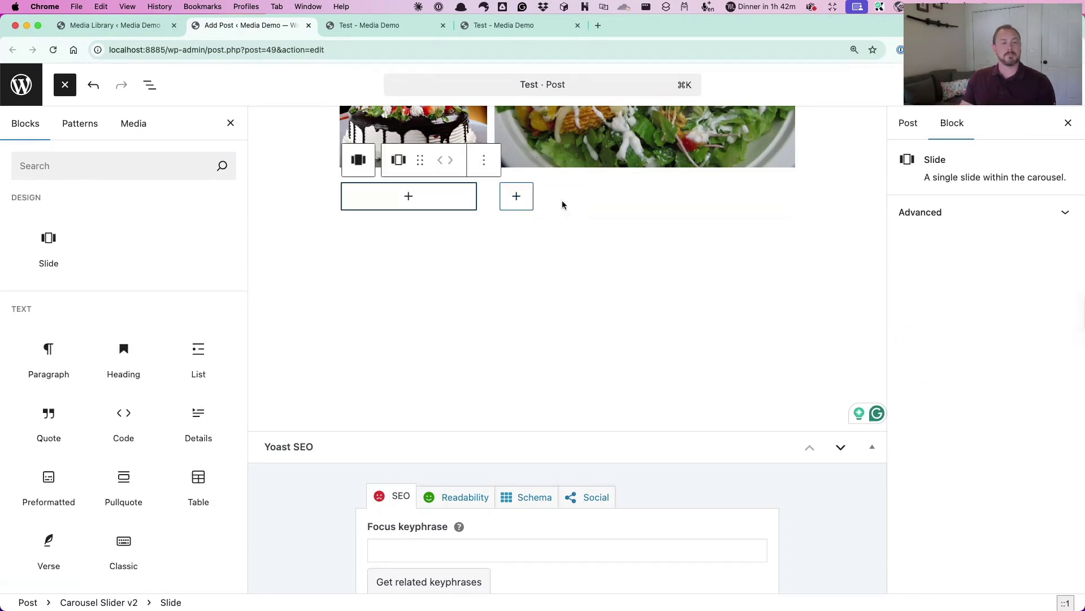
pyautogui.click(409, 197)
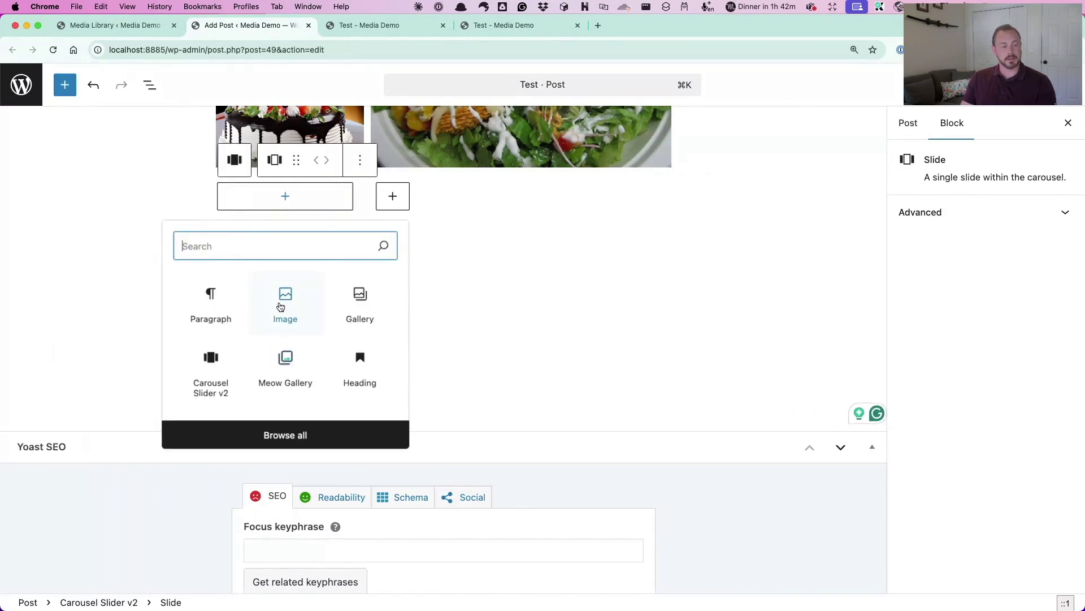
pyautogui.click(277, 310)
pyautogui.click(288, 282)
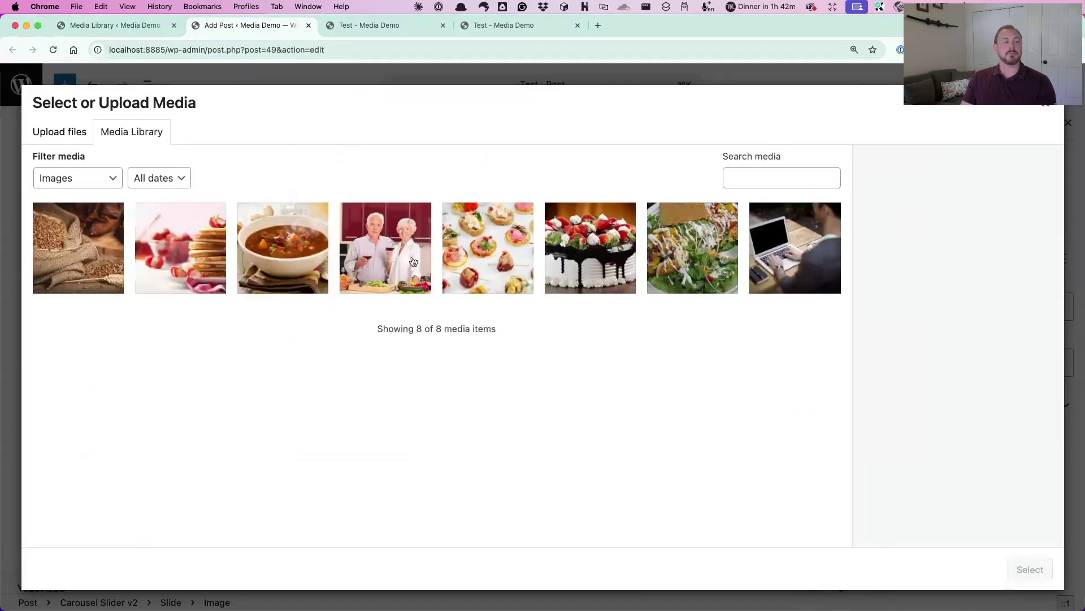
pyautogui.click(300, 268)
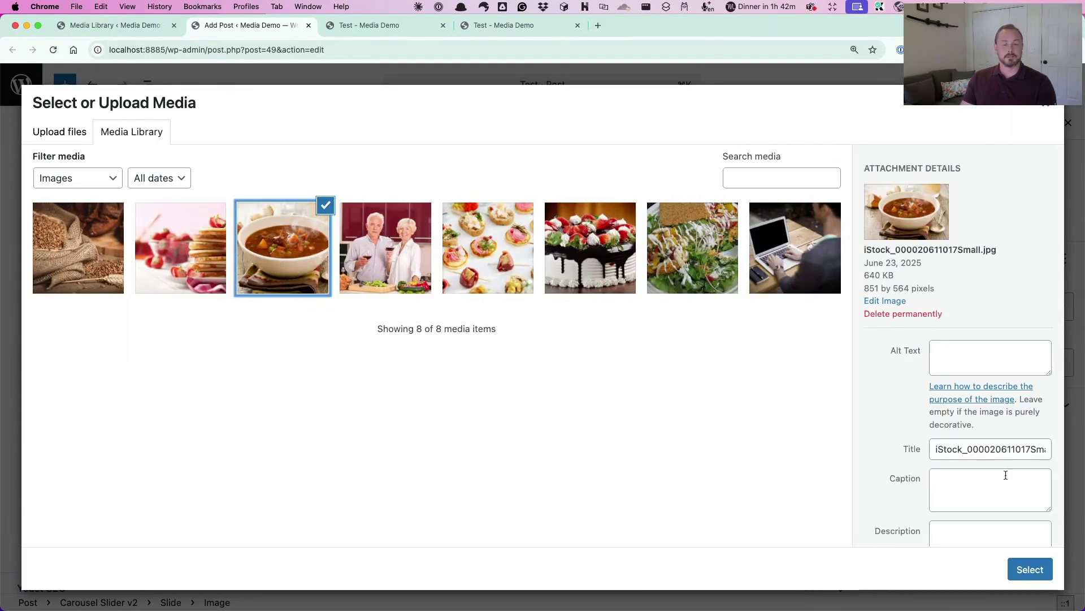
pyautogui.click(1047, 568)
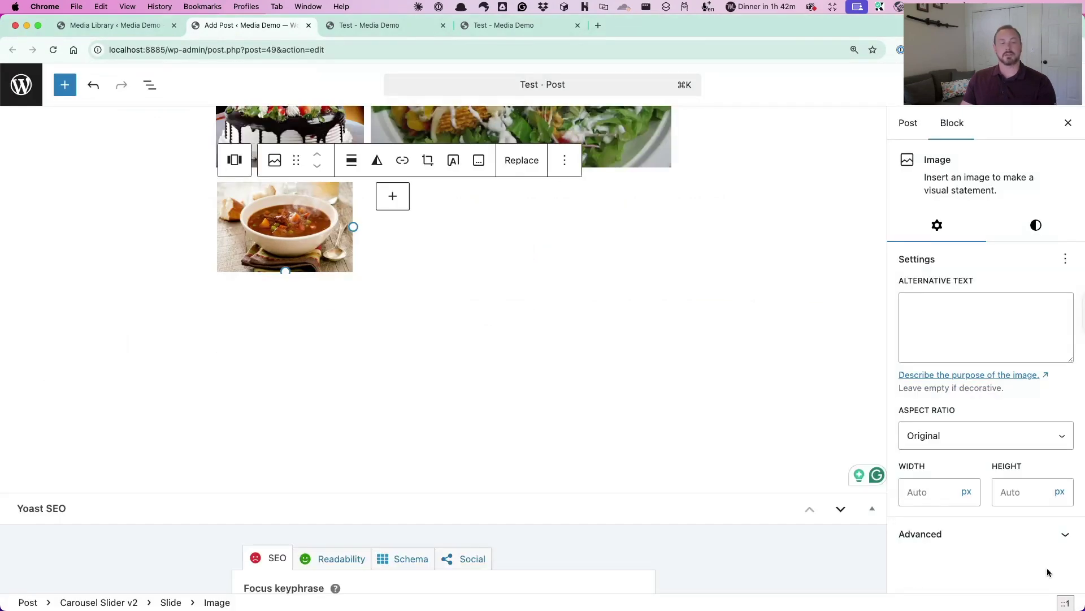
pyautogui.click(390, 198)
pyautogui.click(440, 198)
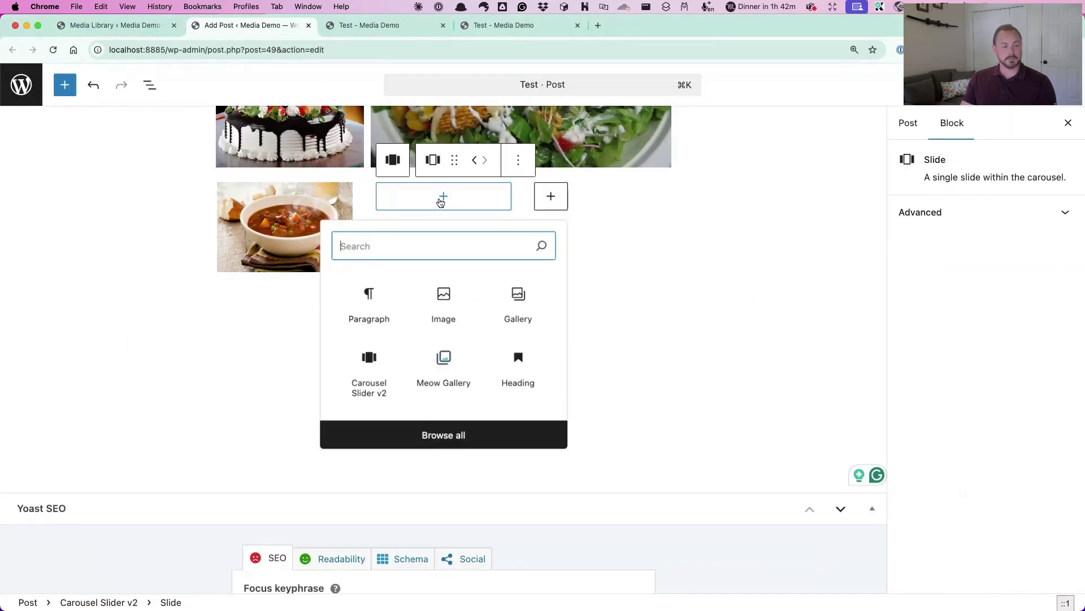
pyautogui.click(450, 316)
pyautogui.click(447, 282)
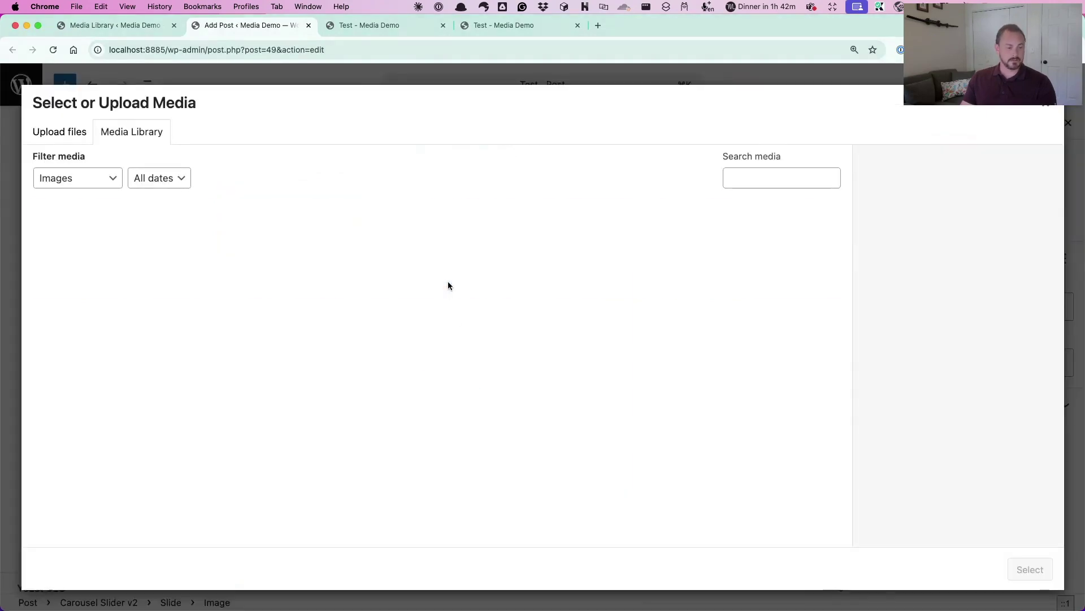
pyautogui.click(492, 245)
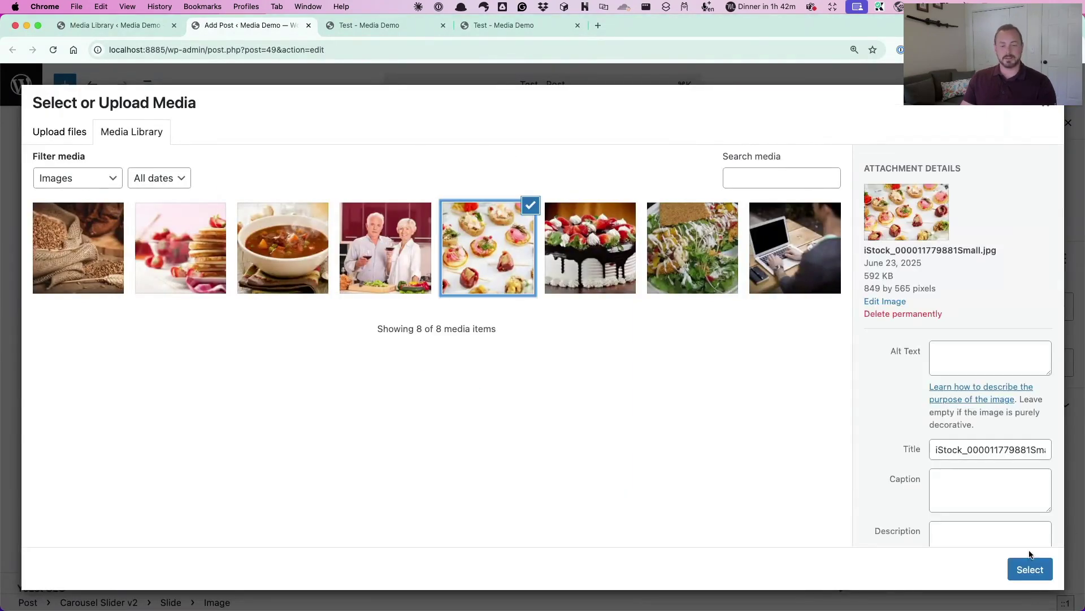
pyautogui.click(1030, 569)
# Add third and fourth slides with the salad and wheat in burlap photos
pyautogui.click(574, 233)
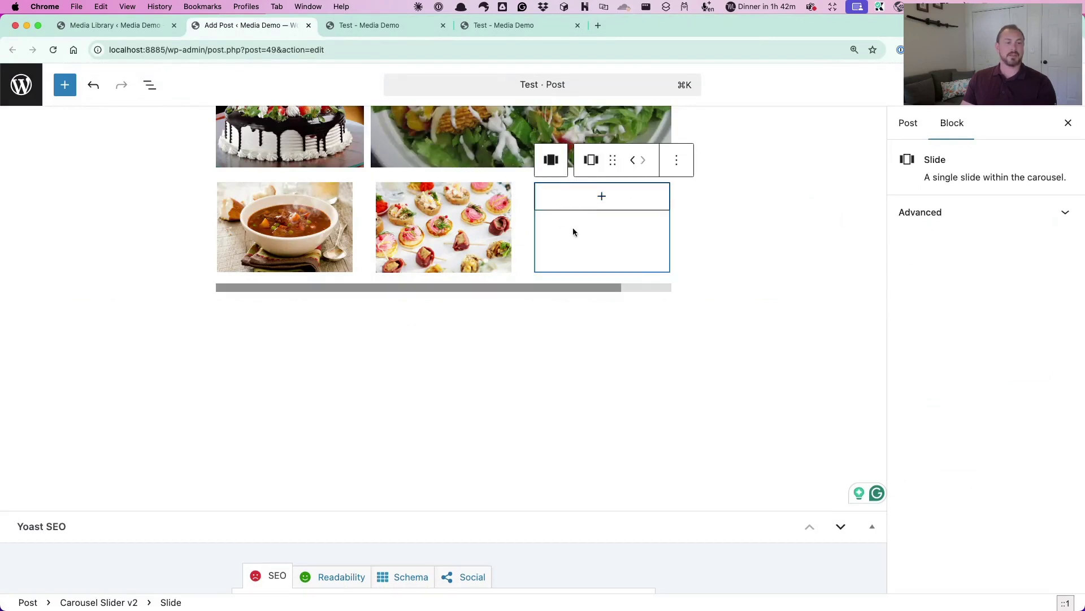
pyautogui.click(598, 203)
pyautogui.click(603, 306)
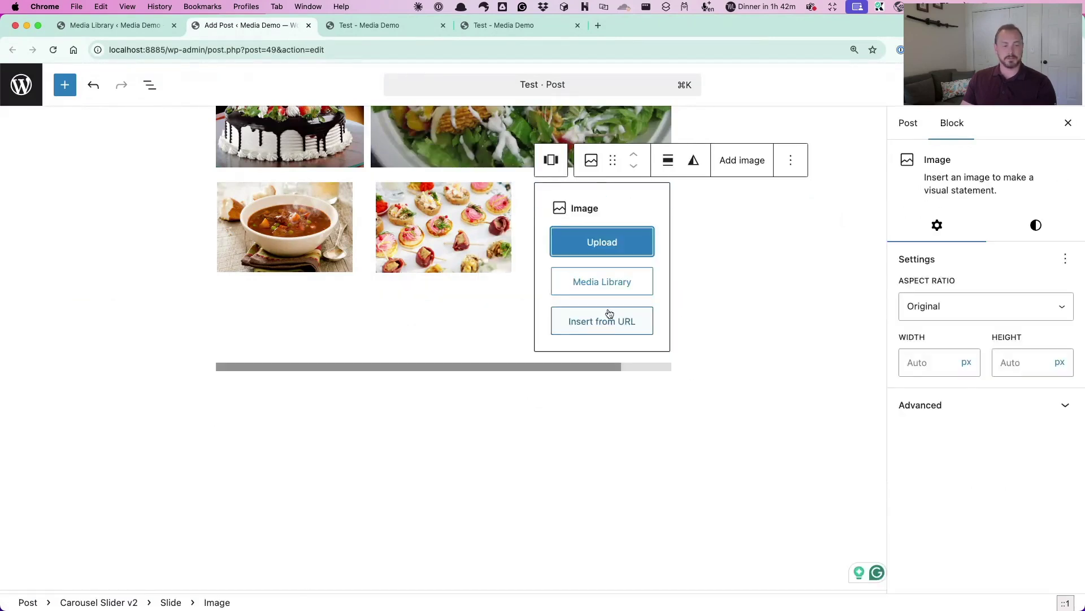
pyautogui.click(611, 287)
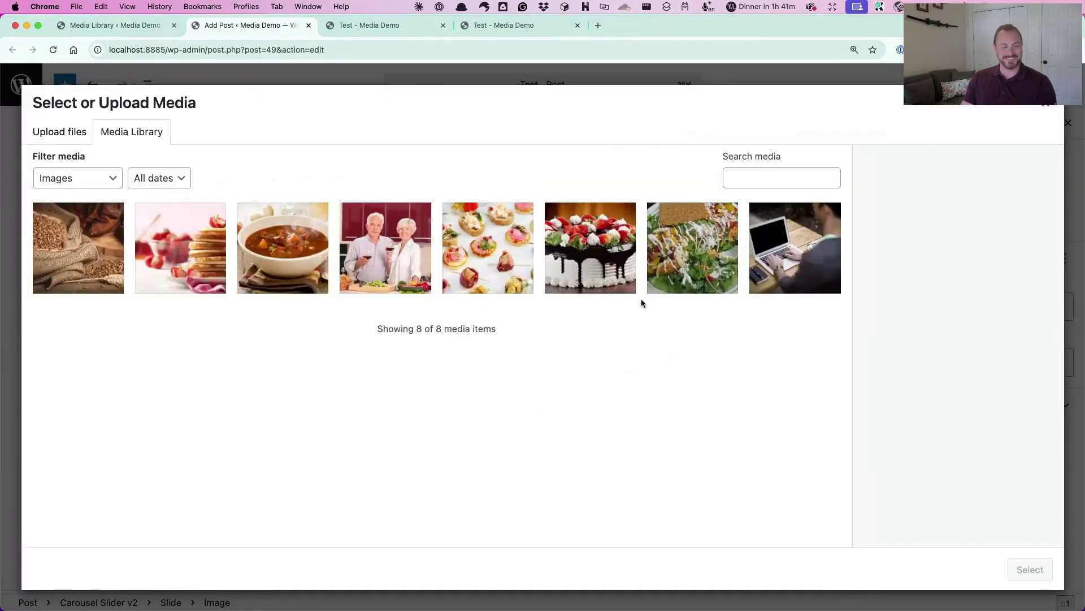
pyautogui.click(659, 274)
pyautogui.click(1030, 569)
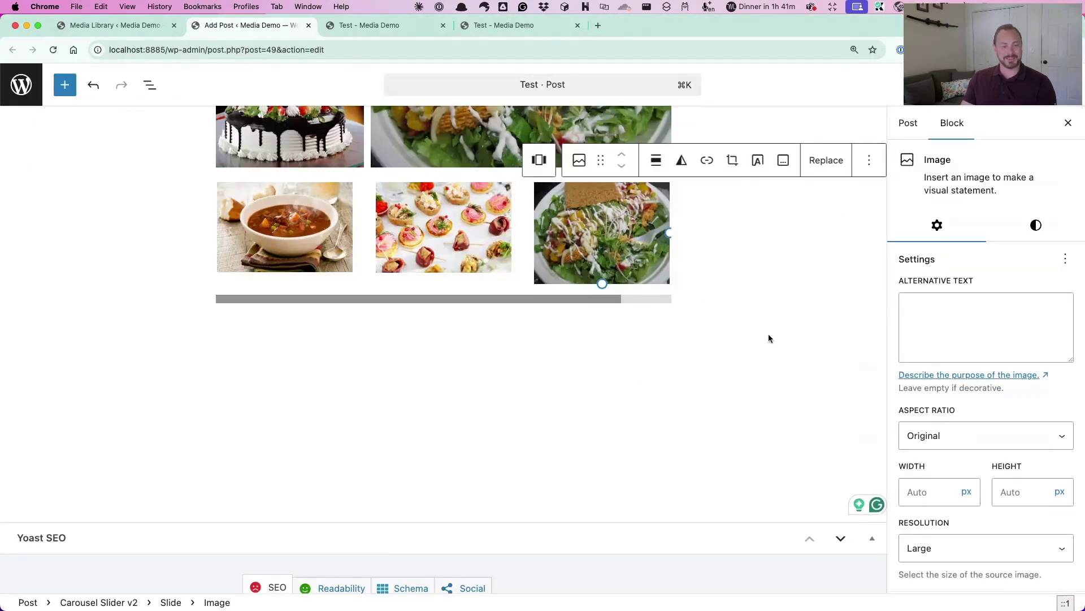
pyautogui.hscroll(2, 624, 256)
pyautogui.click(654, 198)
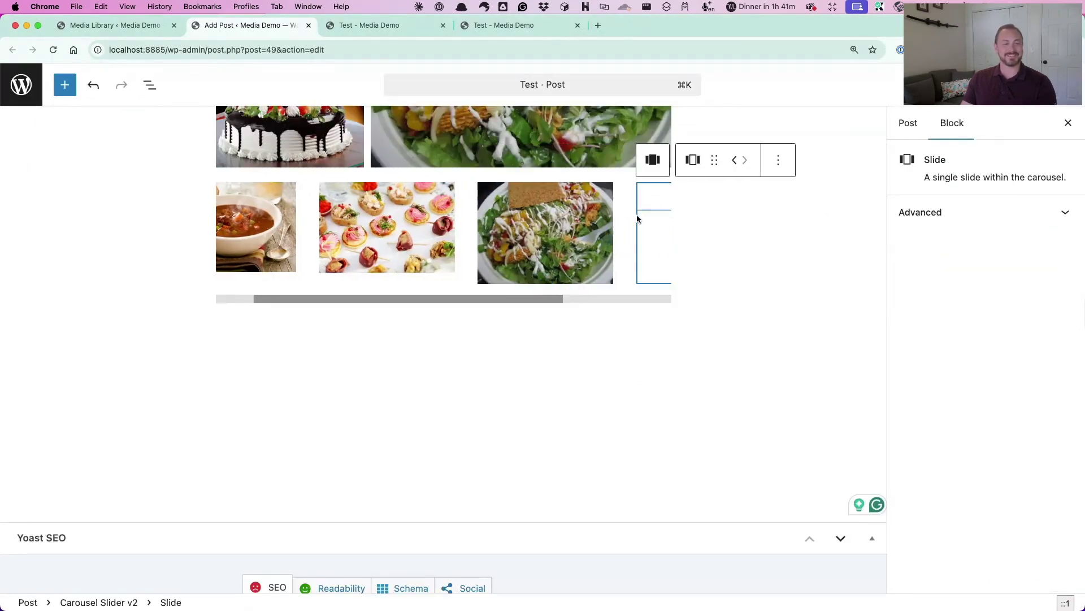
pyautogui.click(558, 206)
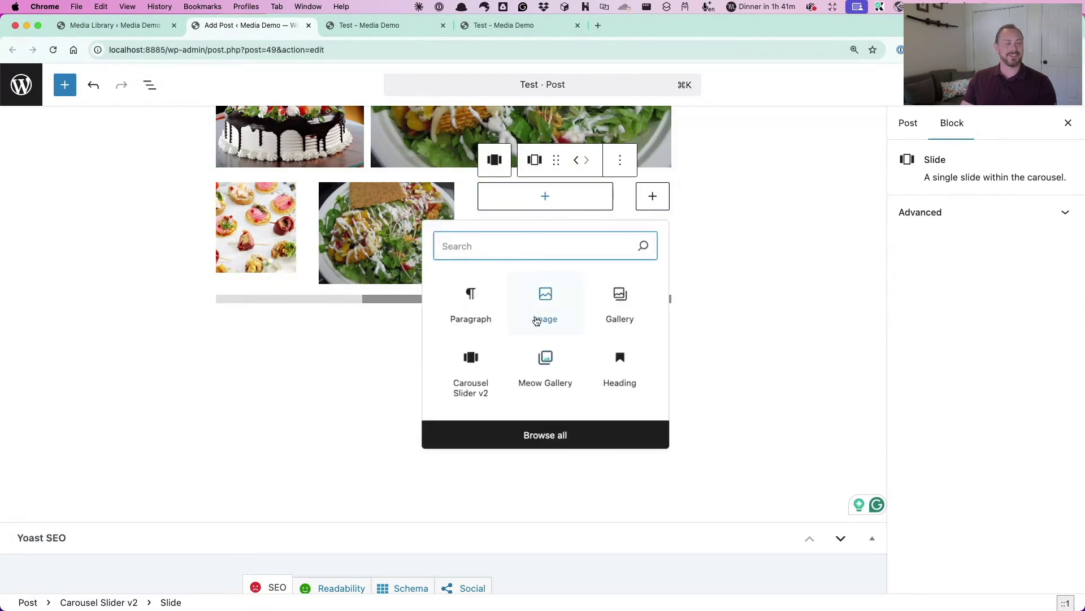
pyautogui.click(552, 314)
pyautogui.click(536, 281)
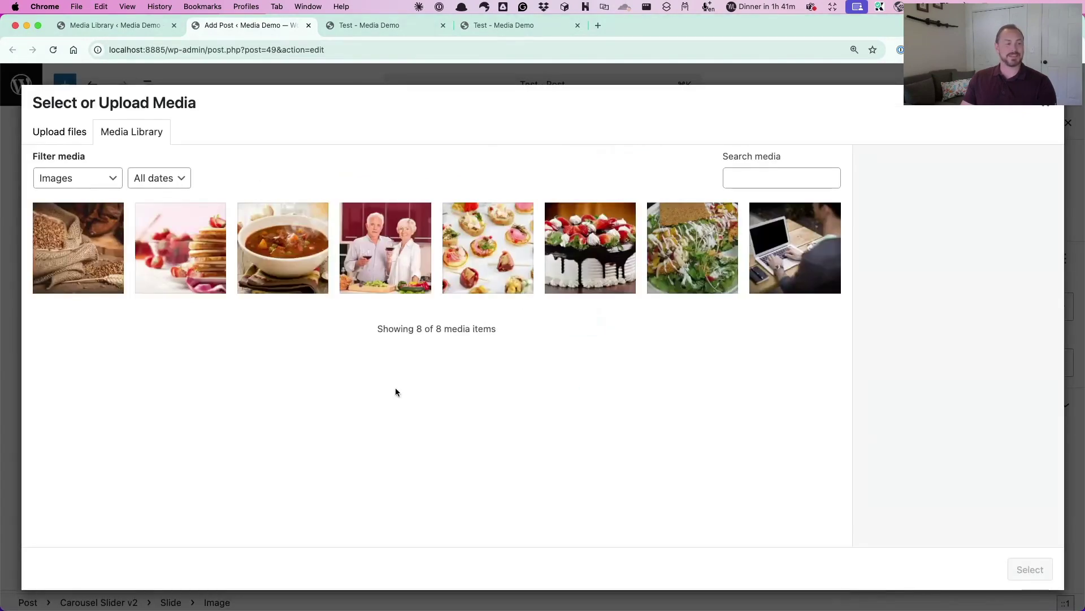
pyautogui.click(122, 287)
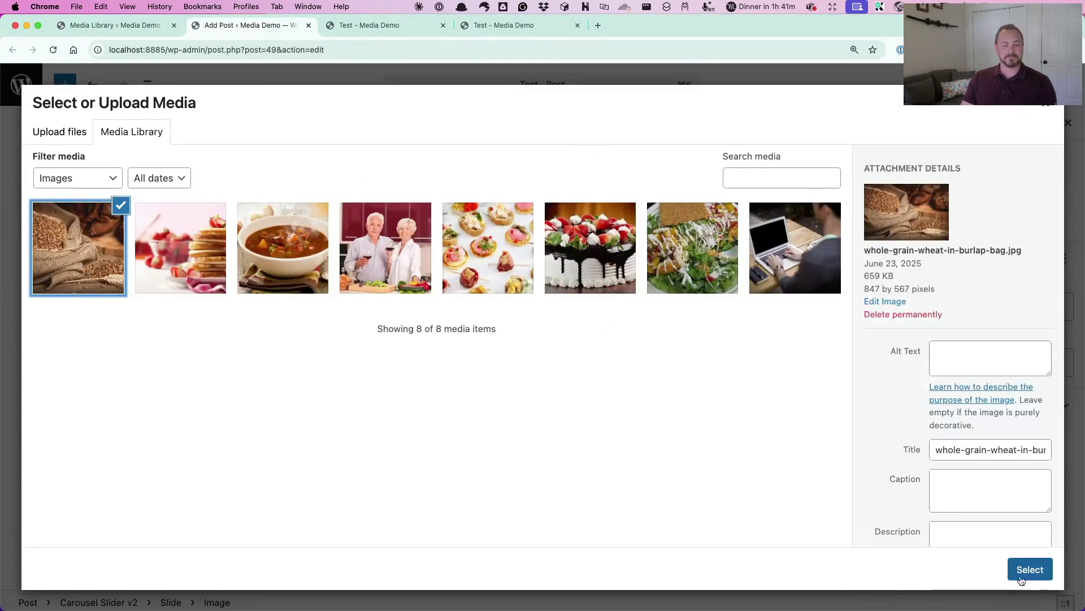
pyautogui.click(1011, 578)
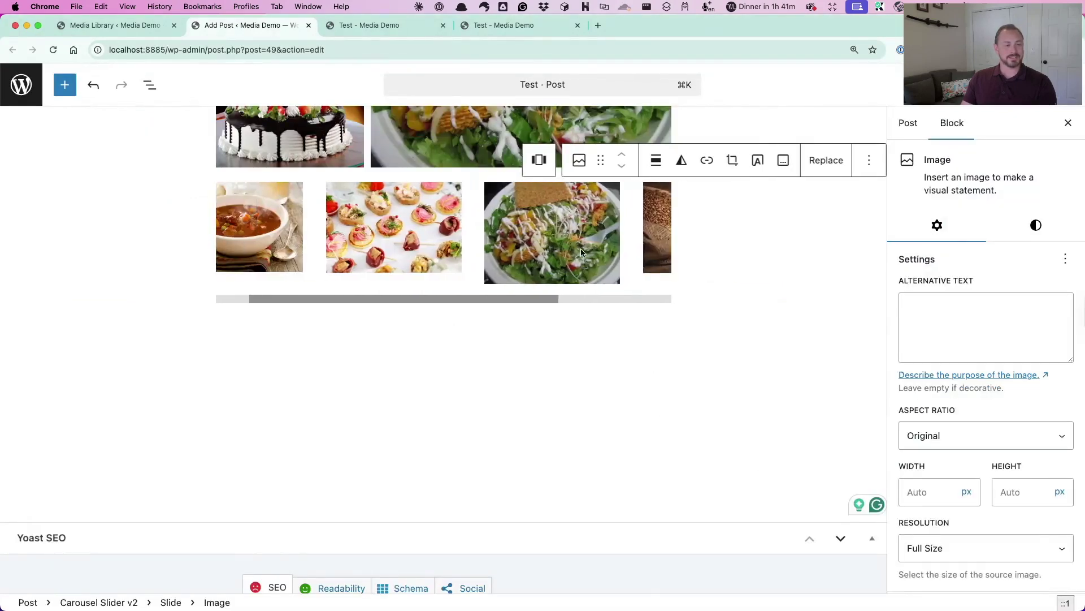
# Add a fifth slide with the pancakes photo and view the post's front end
pyautogui.click(657, 208)
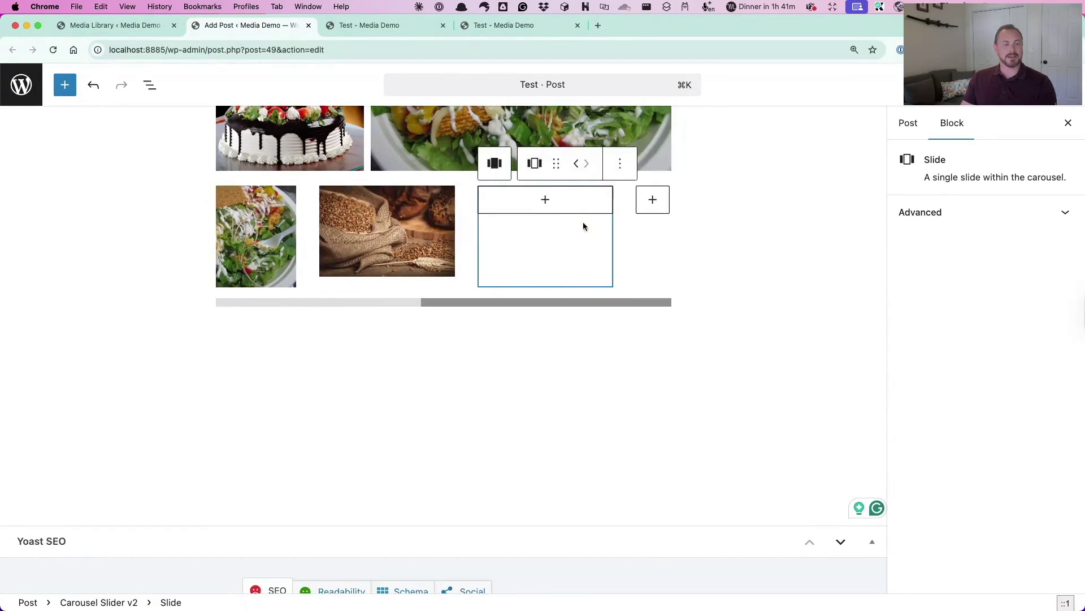
pyautogui.click(545, 200)
pyautogui.click(547, 312)
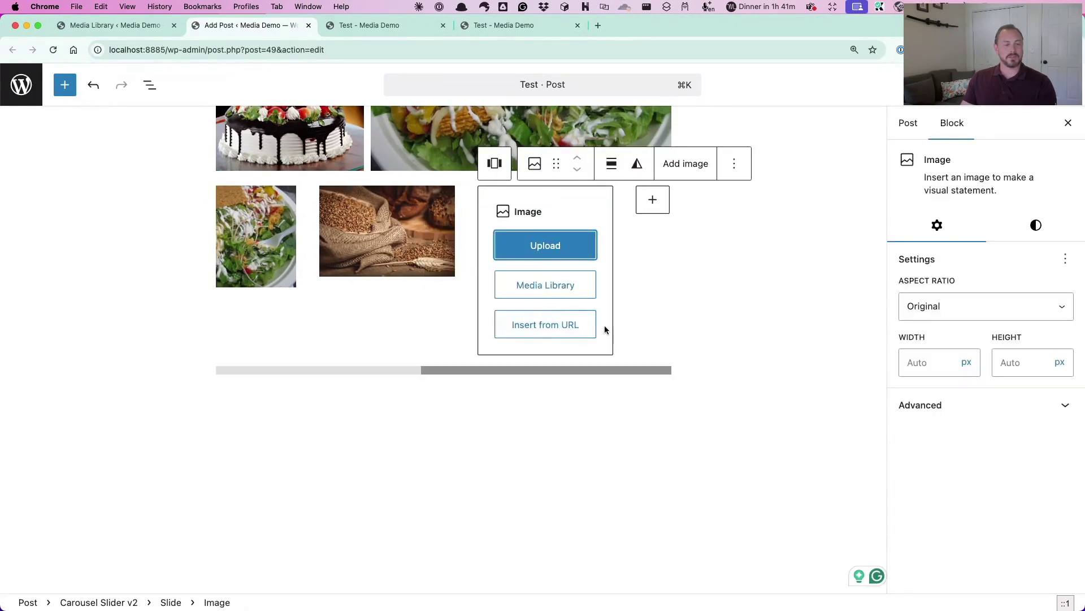
pyautogui.click(552, 285)
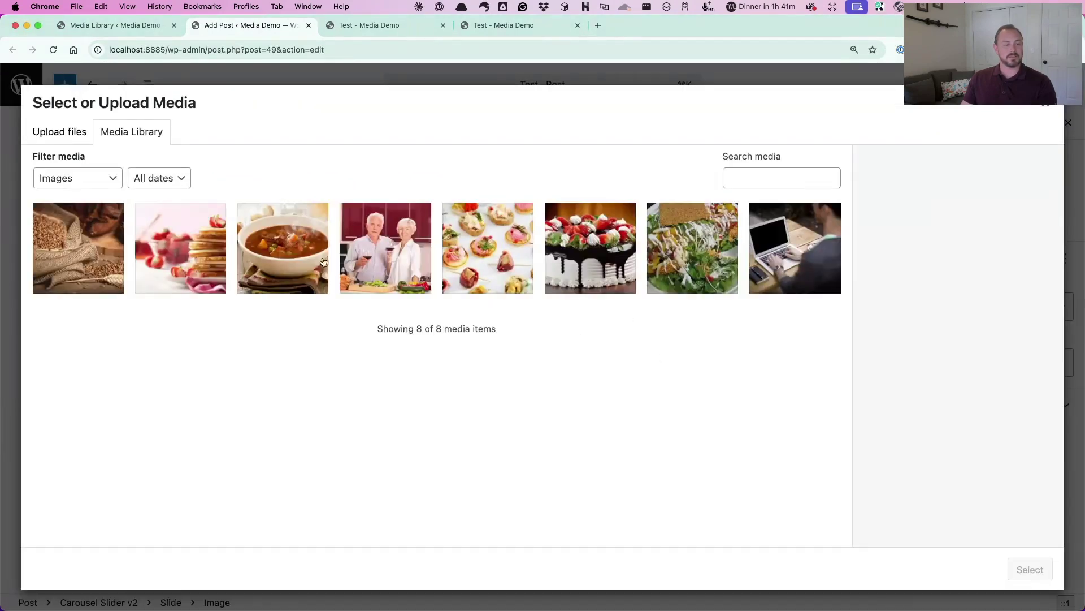
pyautogui.click(188, 266)
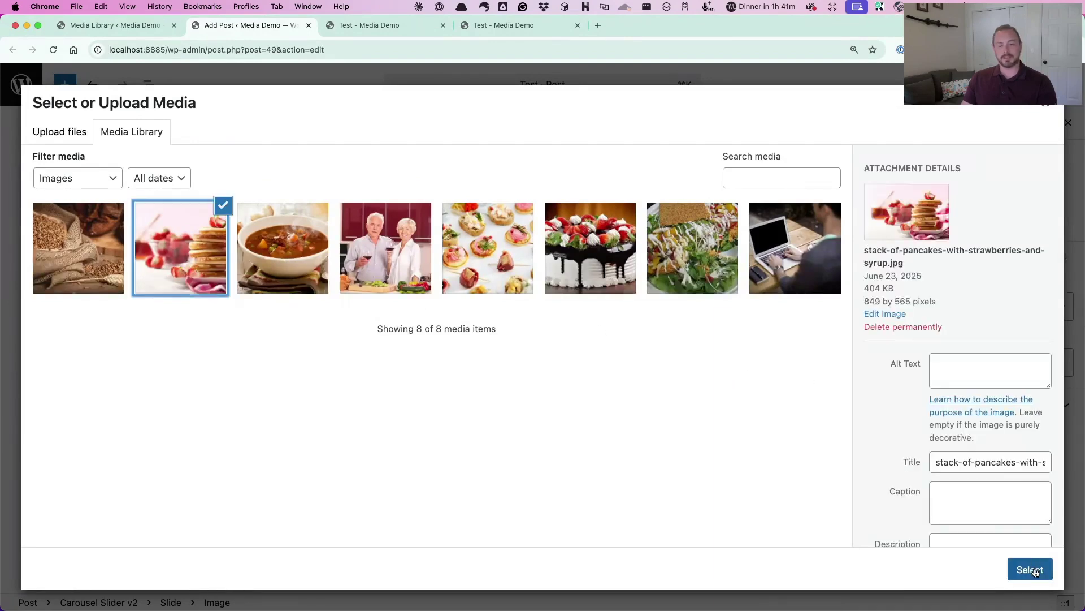
pyautogui.click(1030, 570)
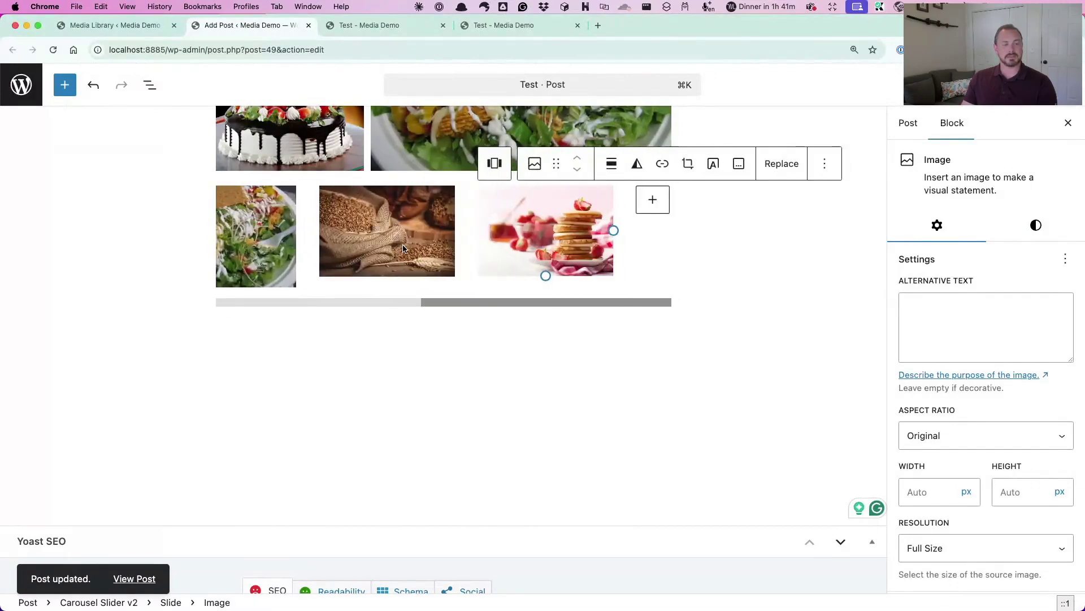
pyautogui.click(379, 24)
# Reload the live Test post, advance the carousel two slides, then return to the first
pyautogui.scroll(-10, 564, 233)
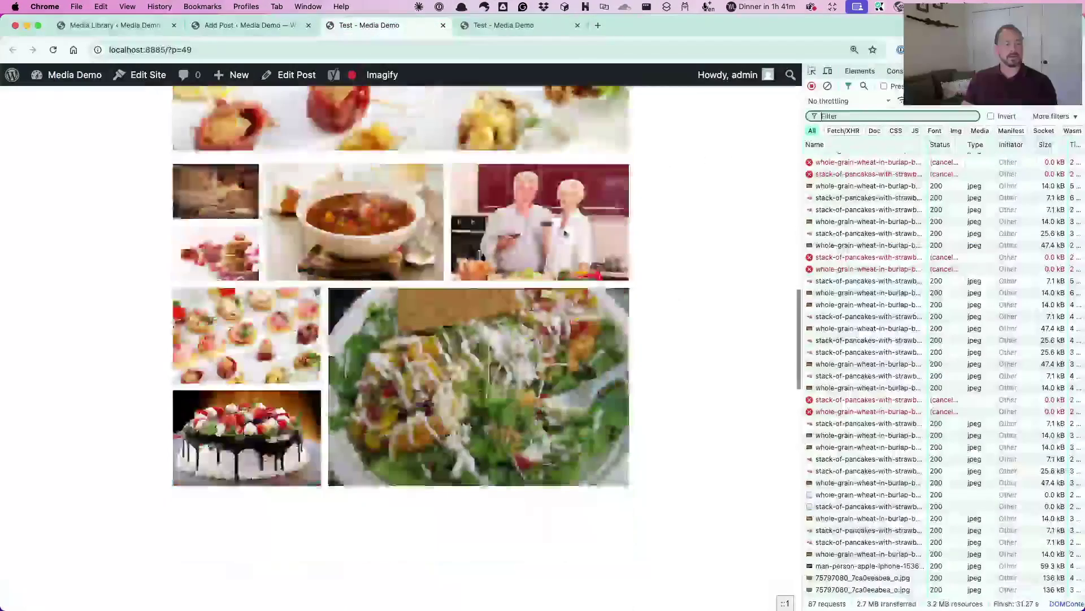
pyautogui.scroll(3, 602, 228)
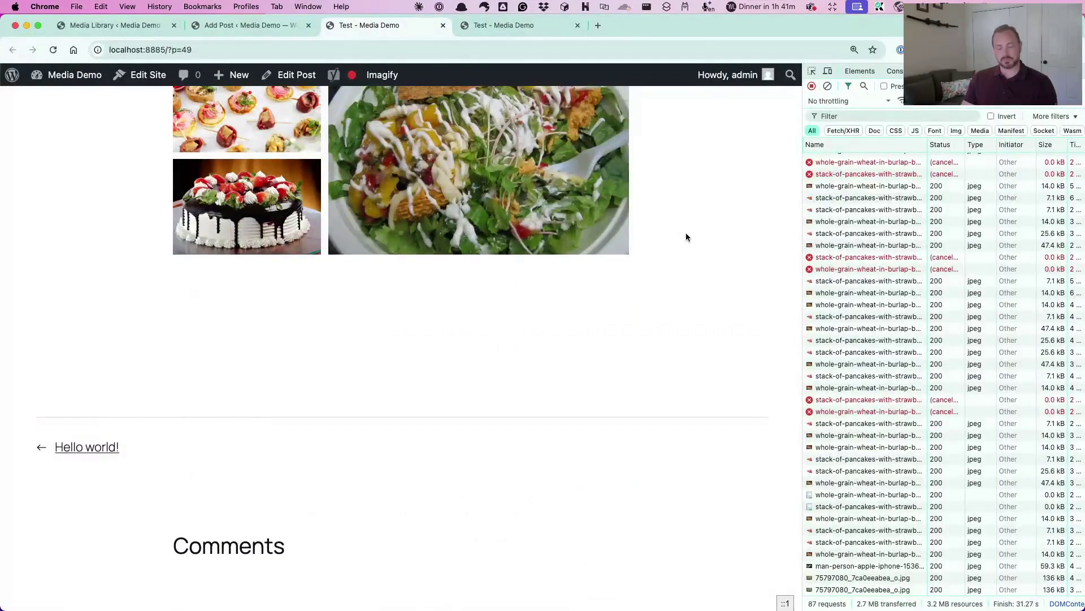
pyautogui.press('super+r')
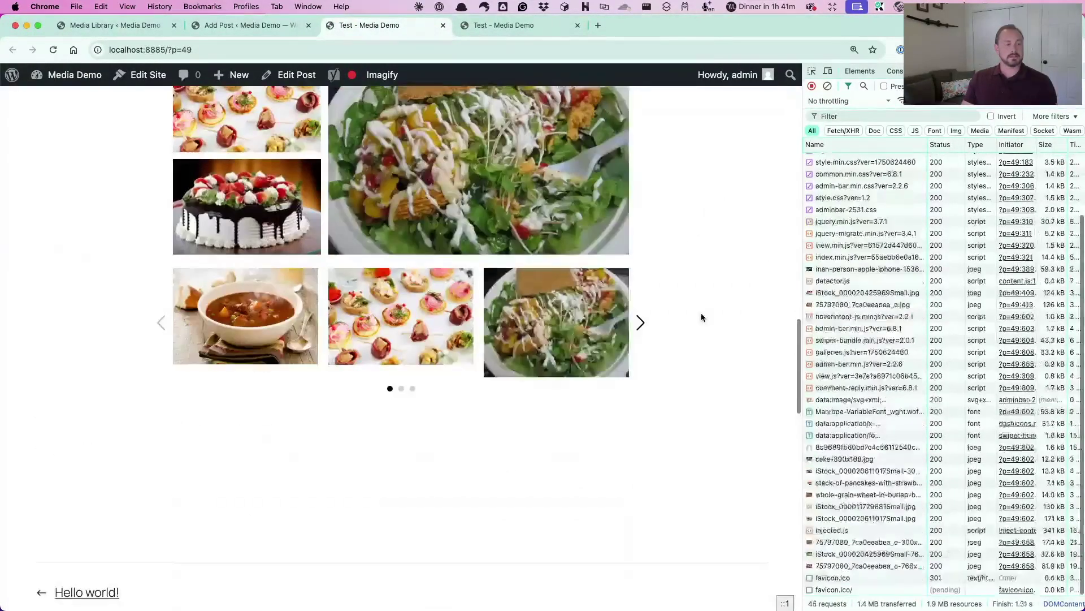
pyautogui.scroll(-2, 691, 309)
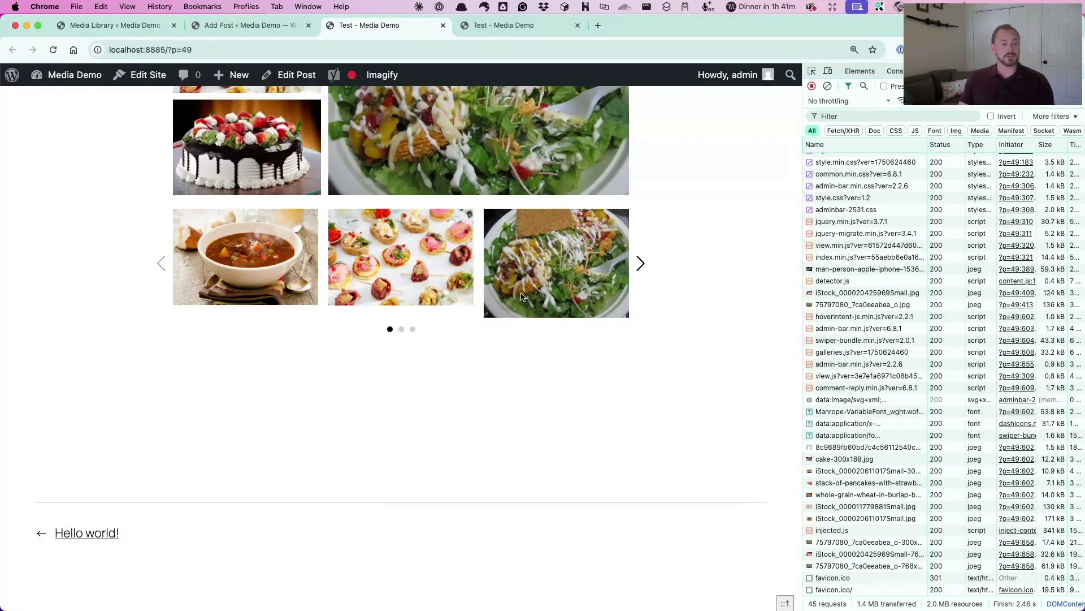
pyautogui.click(641, 264)
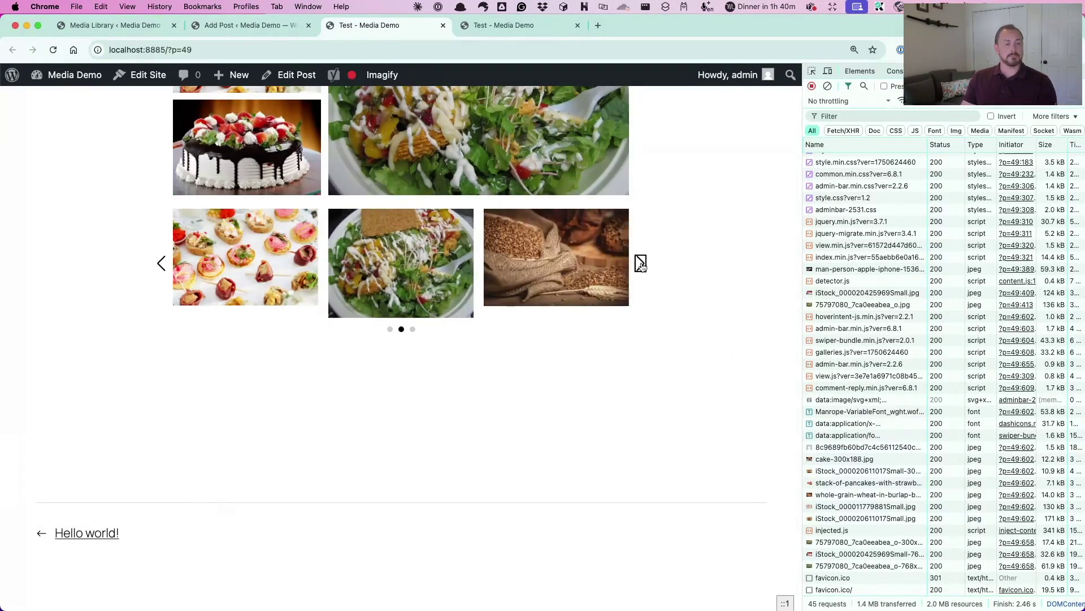
pyautogui.click(641, 263)
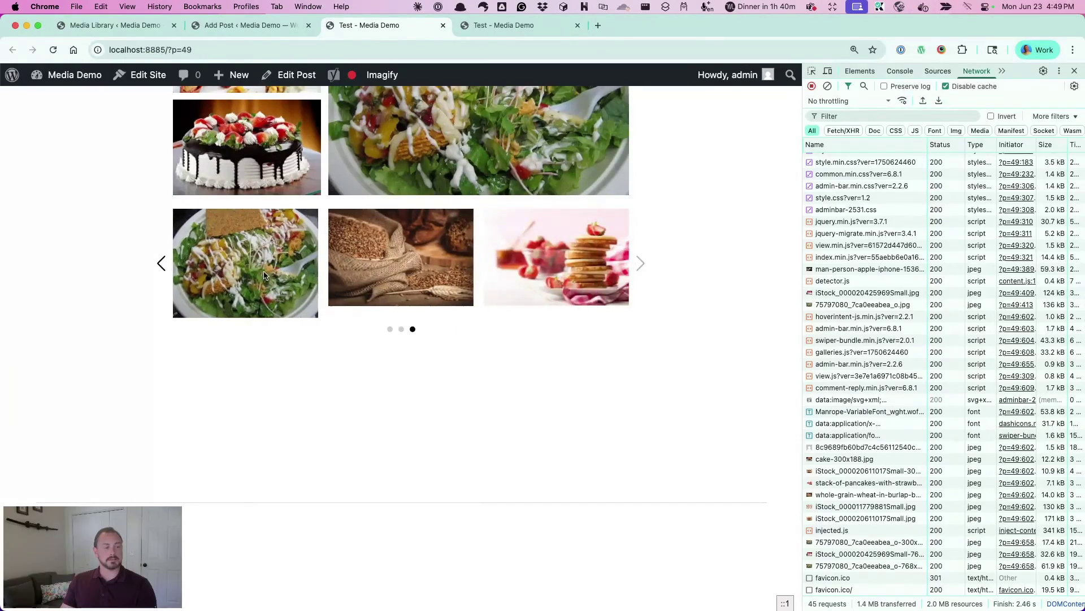
pyautogui.click(161, 264)
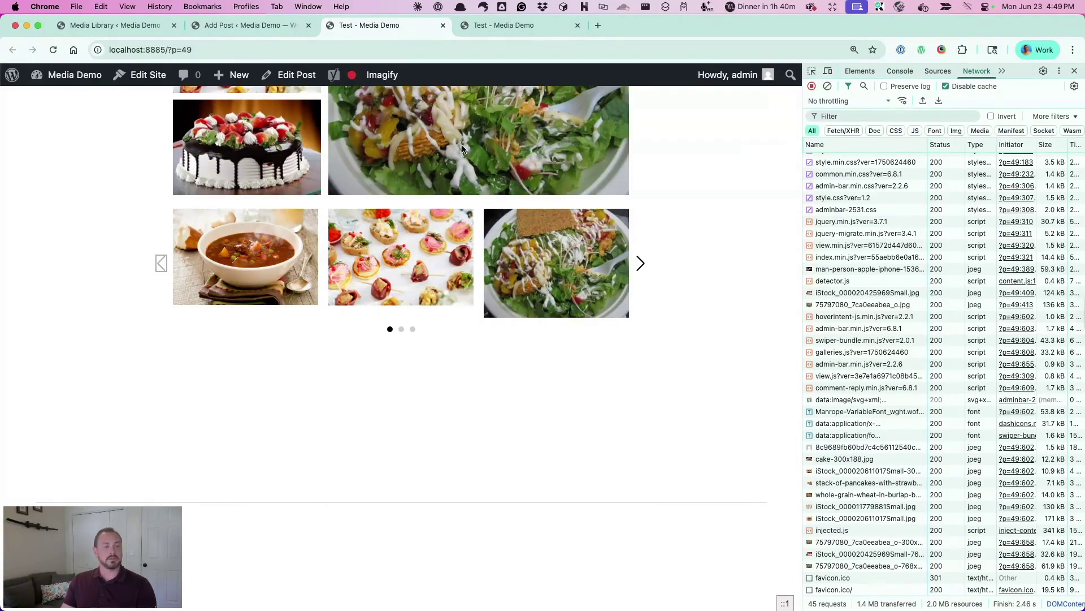
# Insert a Cover block above the Lorem ipsum paragraph using /cov
pyautogui.click(235, 28)
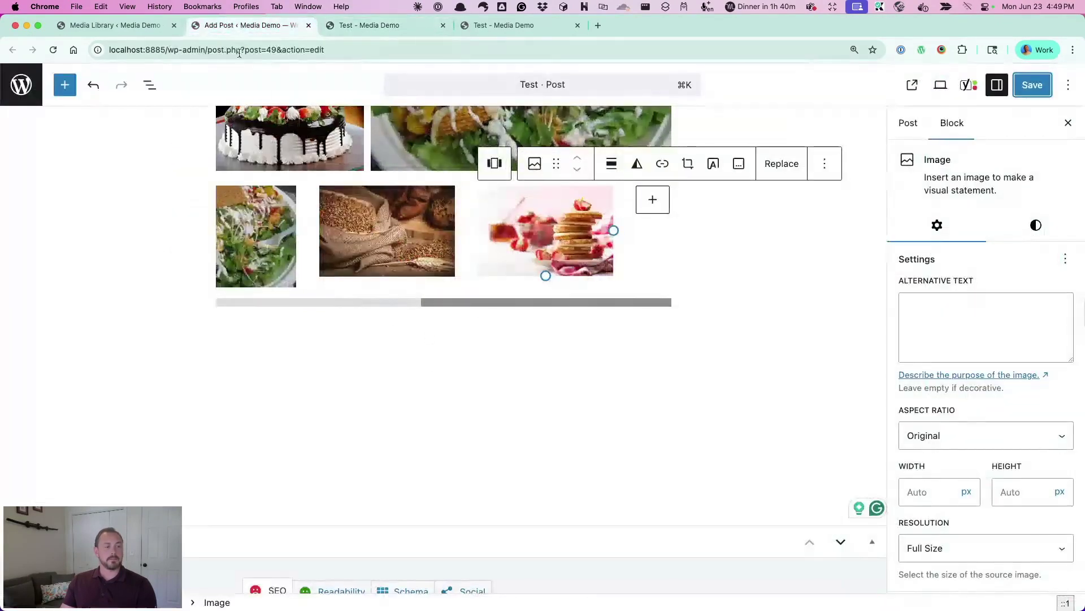
pyautogui.scroll(10, 734, 298)
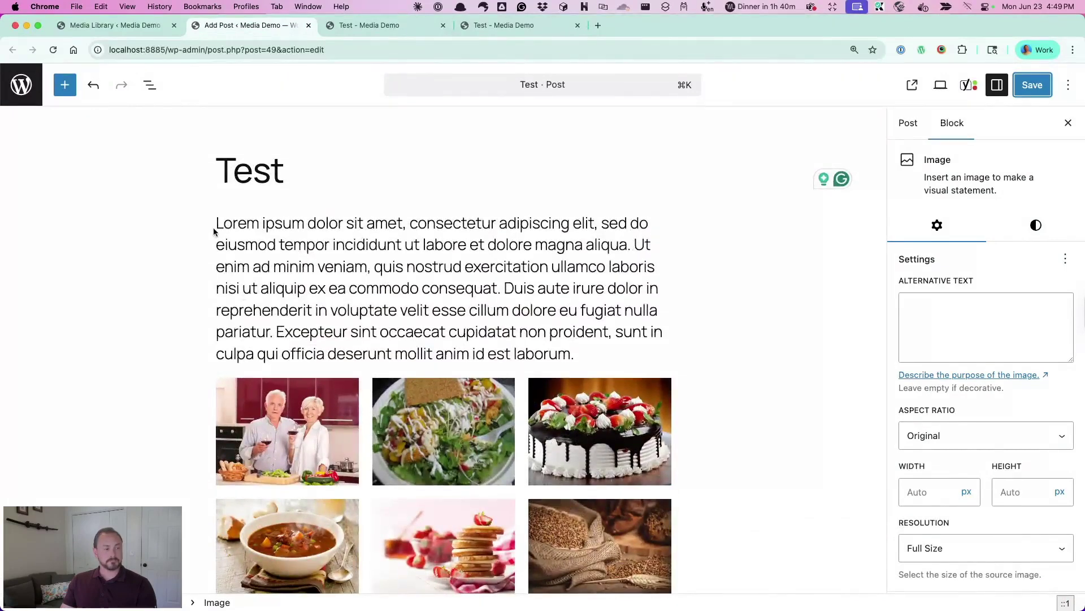
pyautogui.click(215, 226)
pyautogui.press('Return')
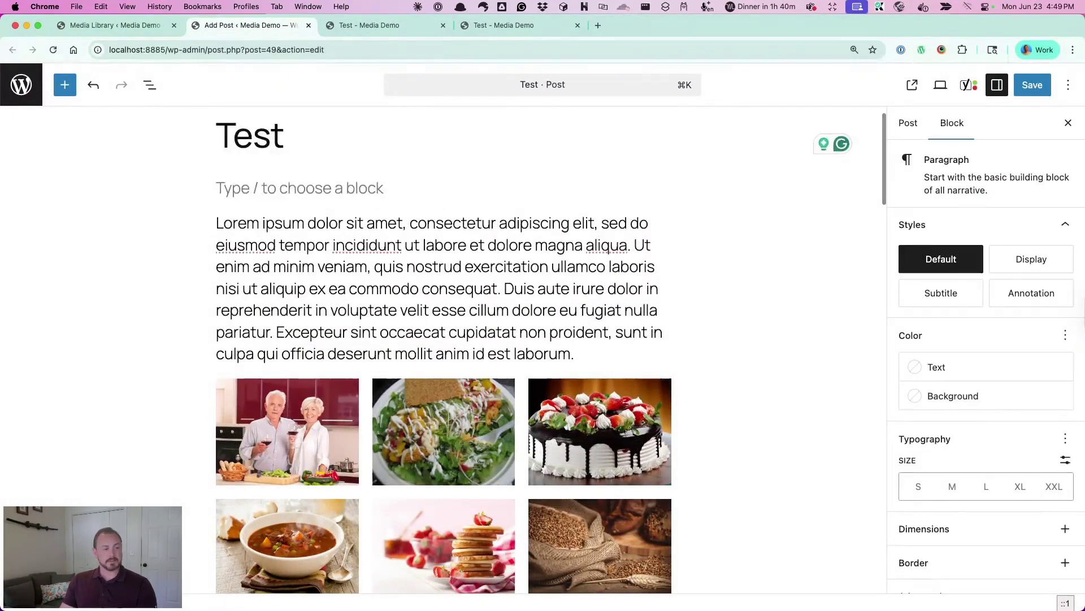
pyautogui.write('/cov')
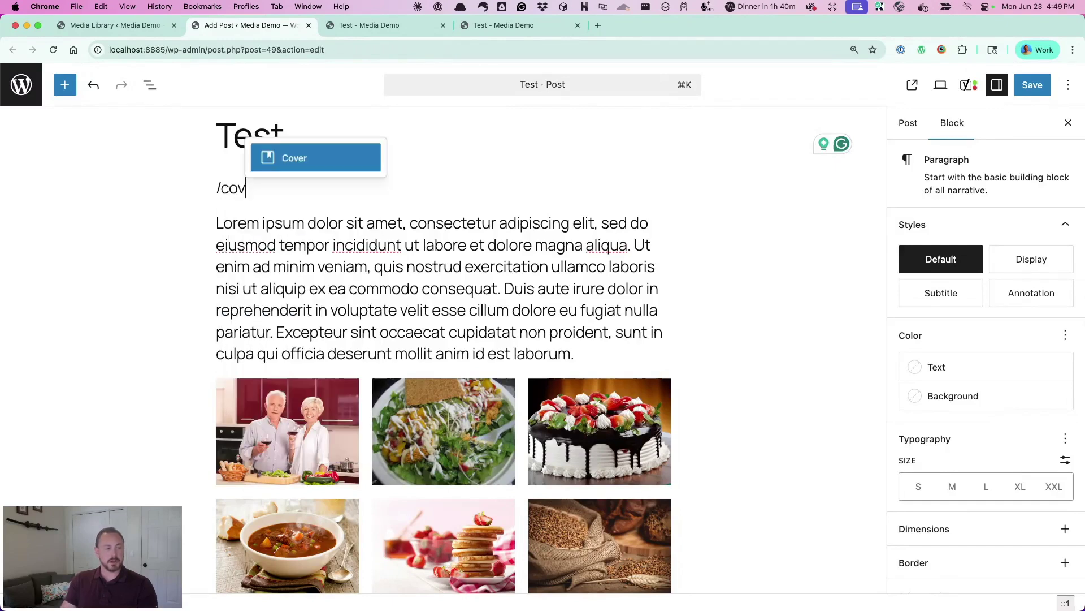
pyautogui.click(333, 167)
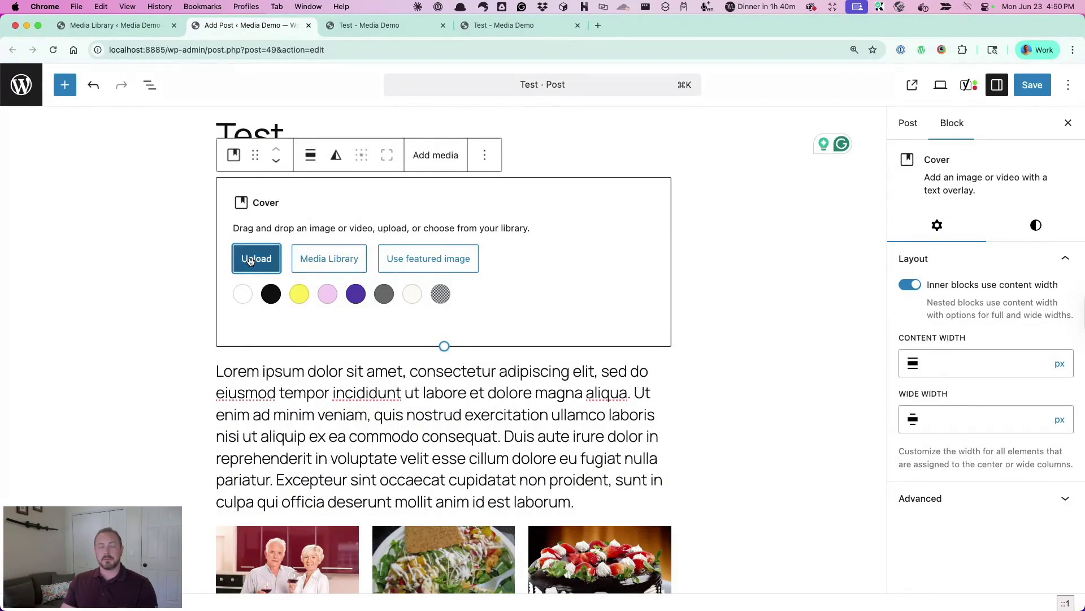
# Upload starscape.mp4 to the media library and use it as the cover background
pyautogui.click(250, 261)
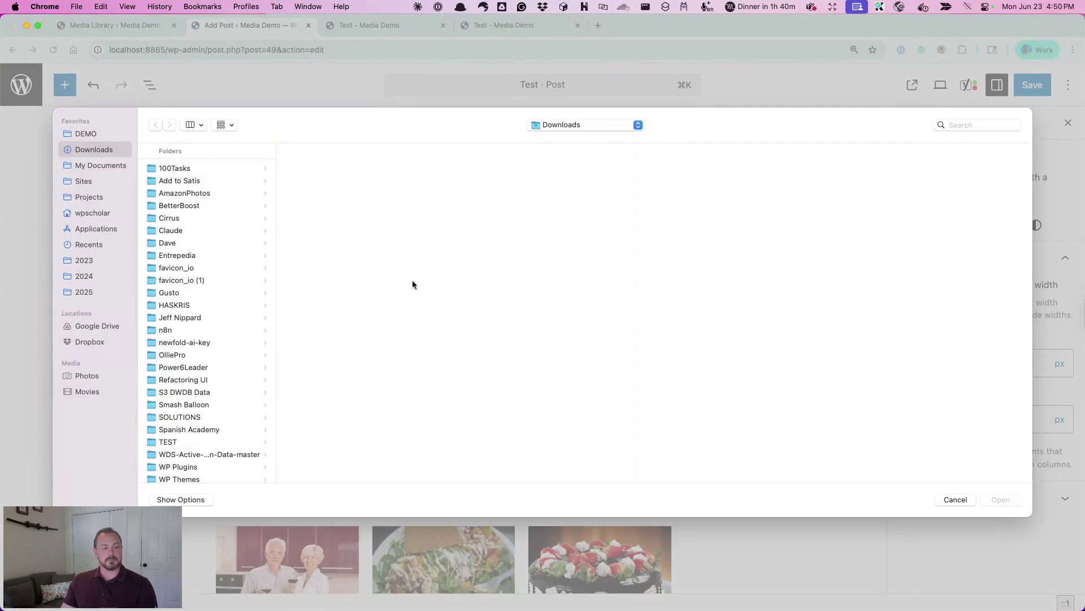
pyautogui.press('Escape')
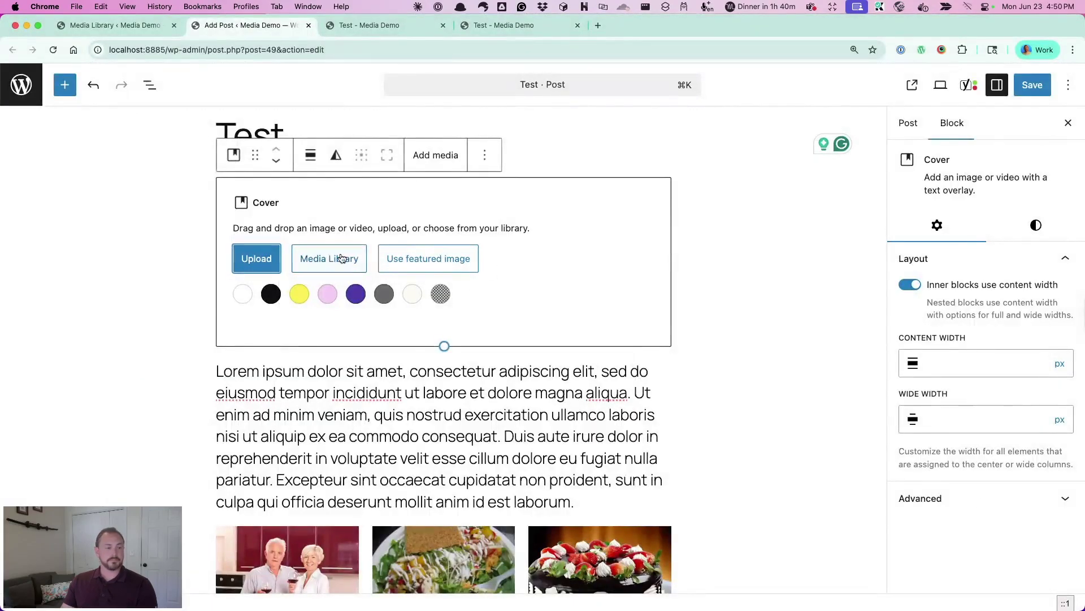
pyautogui.click(341, 259)
pyautogui.click(57, 133)
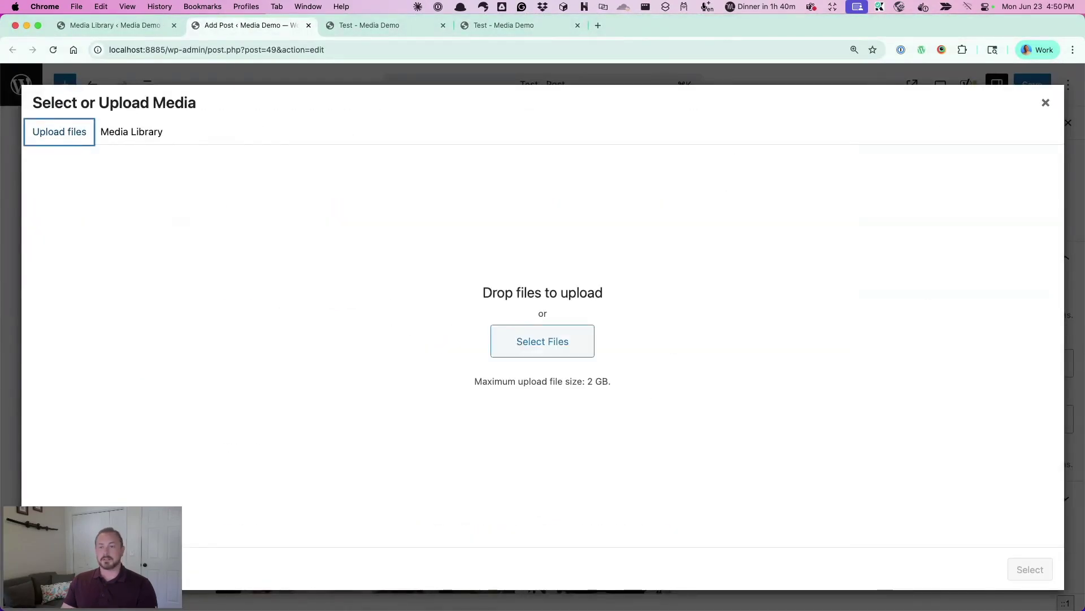
pyautogui.moveTo(869, 213); pyautogui.dragTo(734, 355)
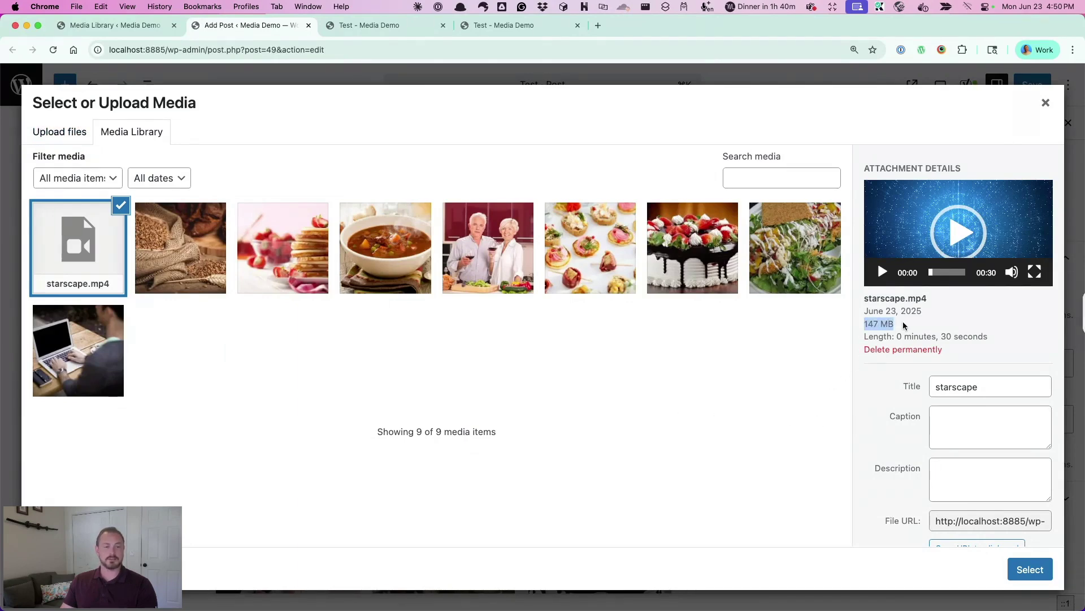
pyautogui.click(1030, 569)
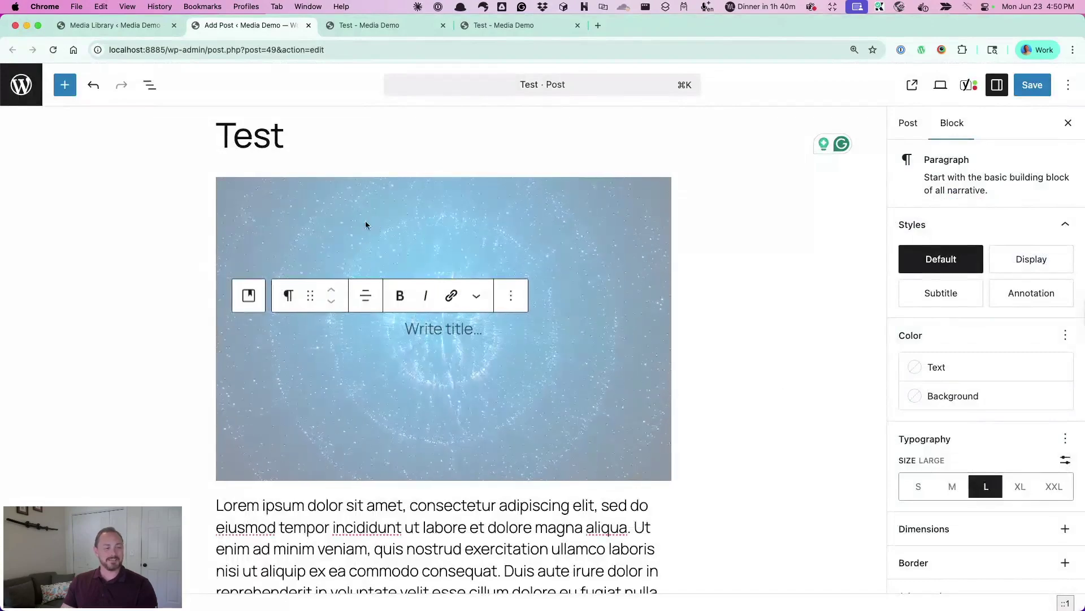
# Set the Cover block alignment to full width, after briefly trying wide width
pyautogui.click(299, 195)
pyautogui.click(312, 163)
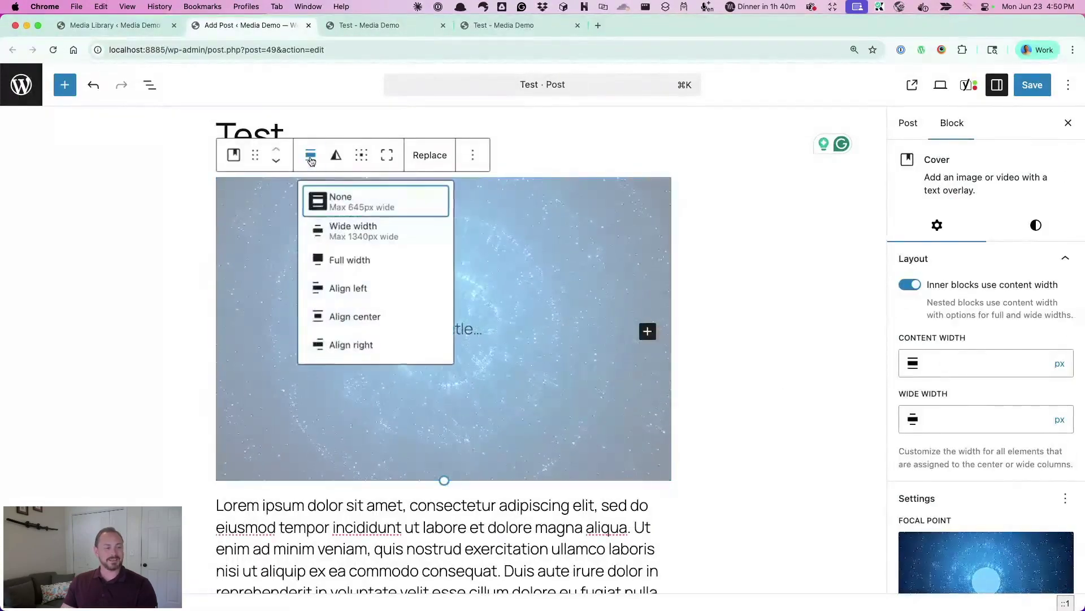
pyautogui.click(343, 263)
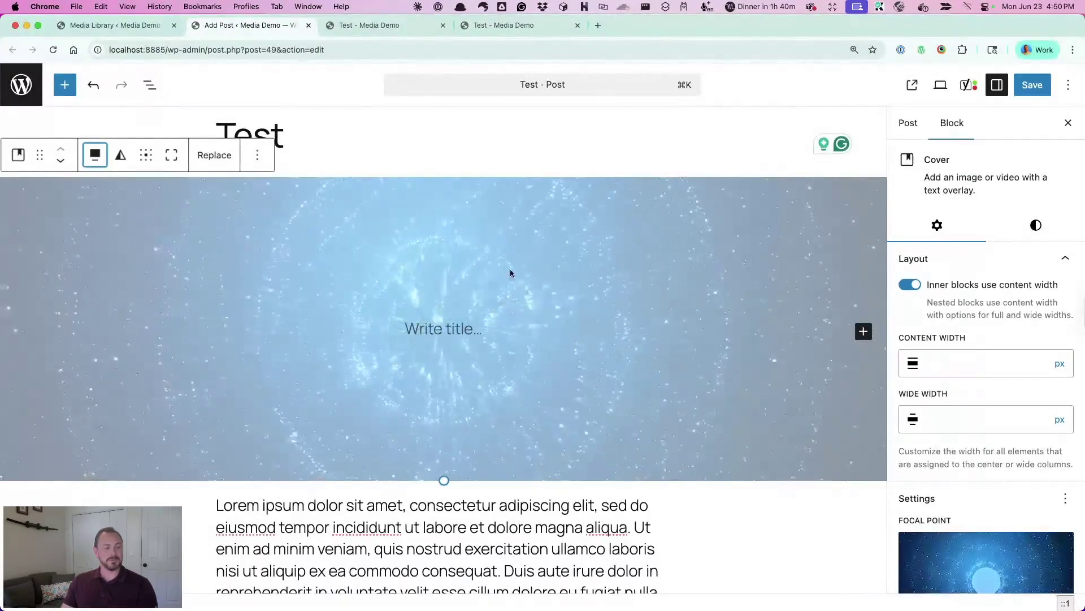
pyautogui.click(95, 154)
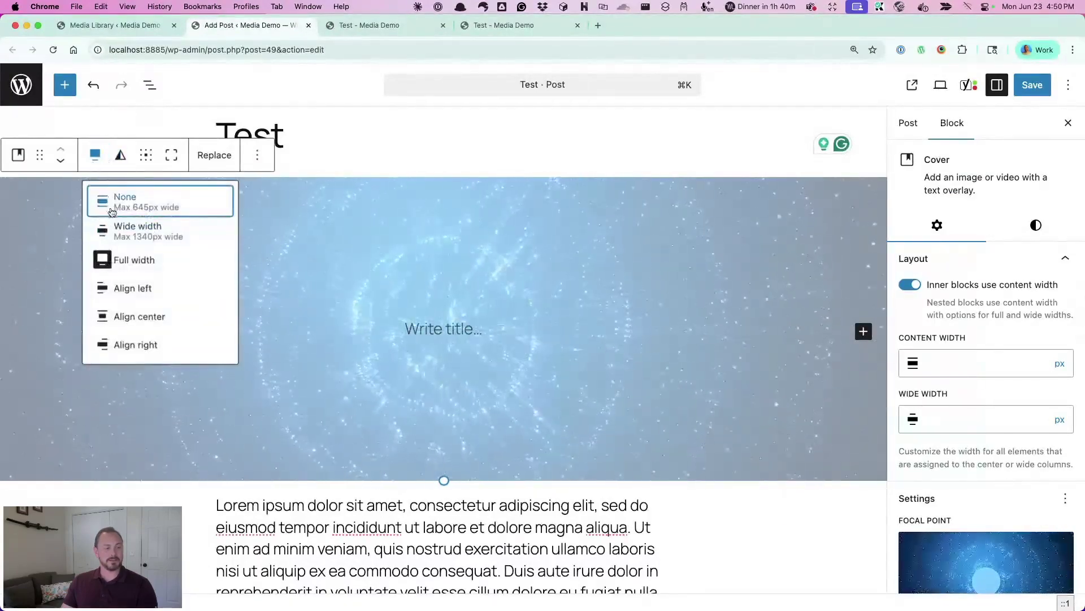
pyautogui.click(124, 231)
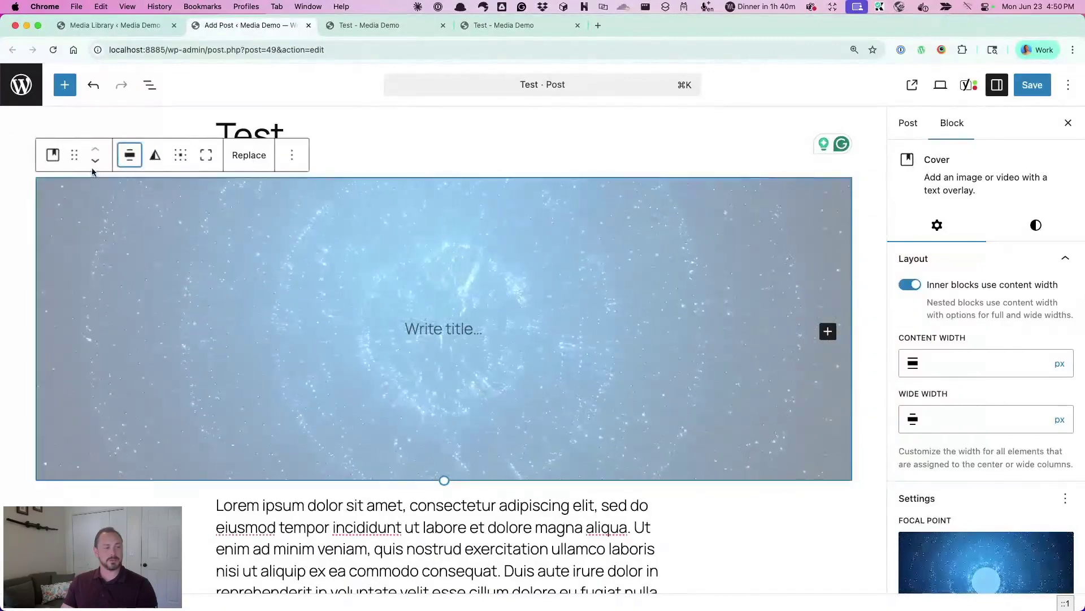
pyautogui.click(129, 154)
pyautogui.click(157, 257)
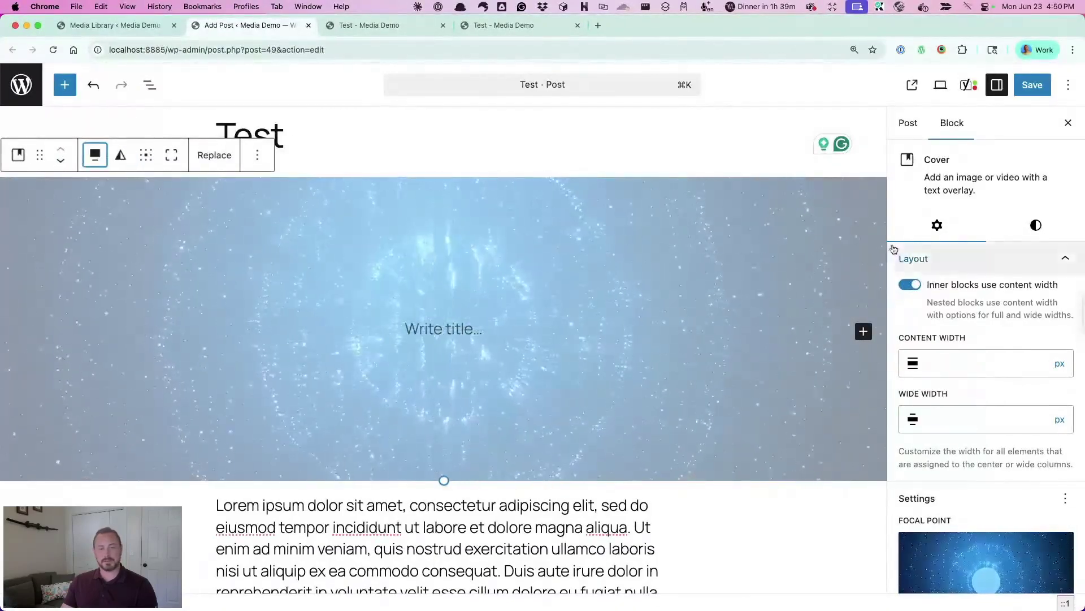
# Bring up the cover's Styles settings and the Minimum Height unit choices
pyautogui.click(1037, 227)
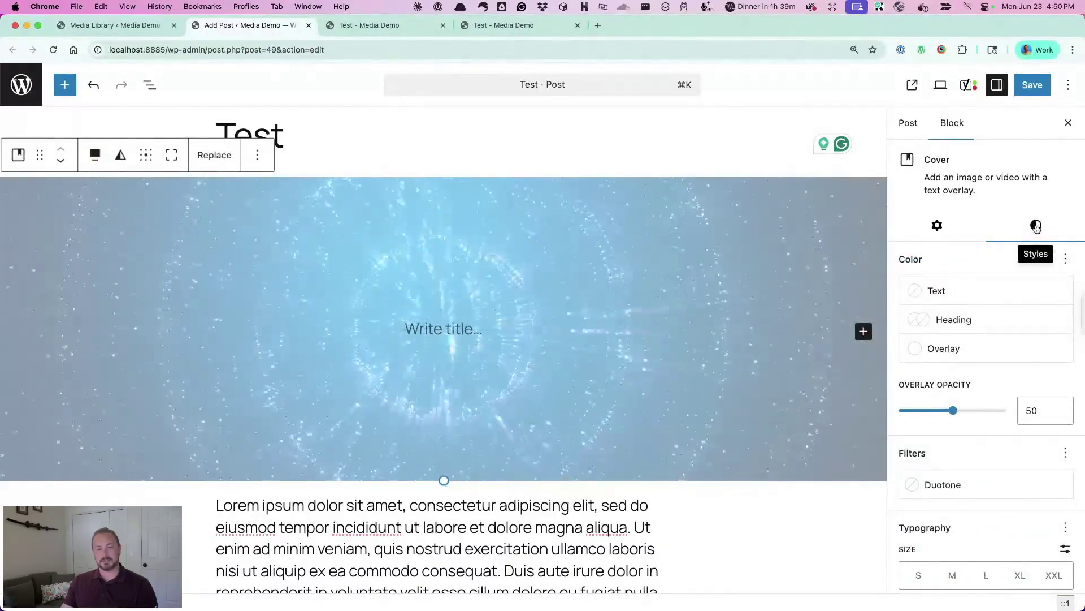
pyautogui.scroll(-5, 1037, 227)
pyautogui.scroll(-4, 1037, 228)
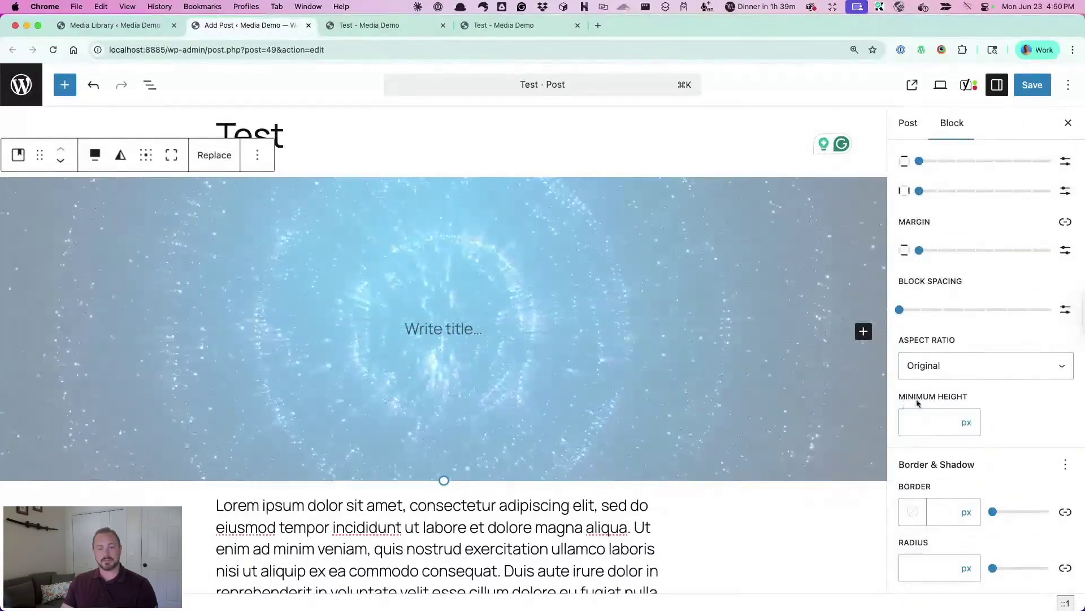
pyautogui.click(967, 422)
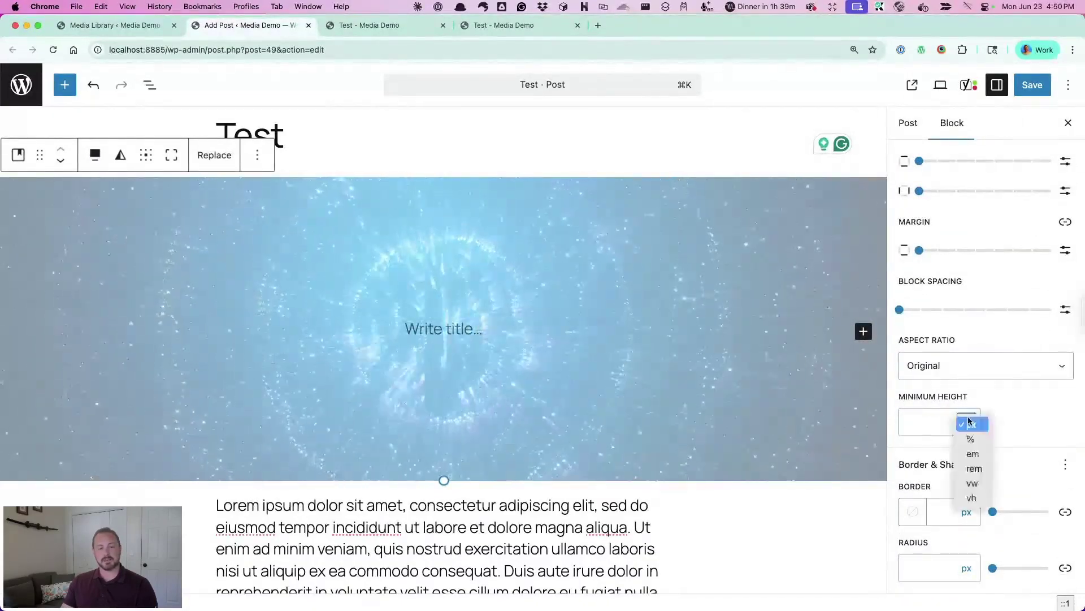
# Set the cover's minimum height to 100 vh
pyautogui.click(972, 497)
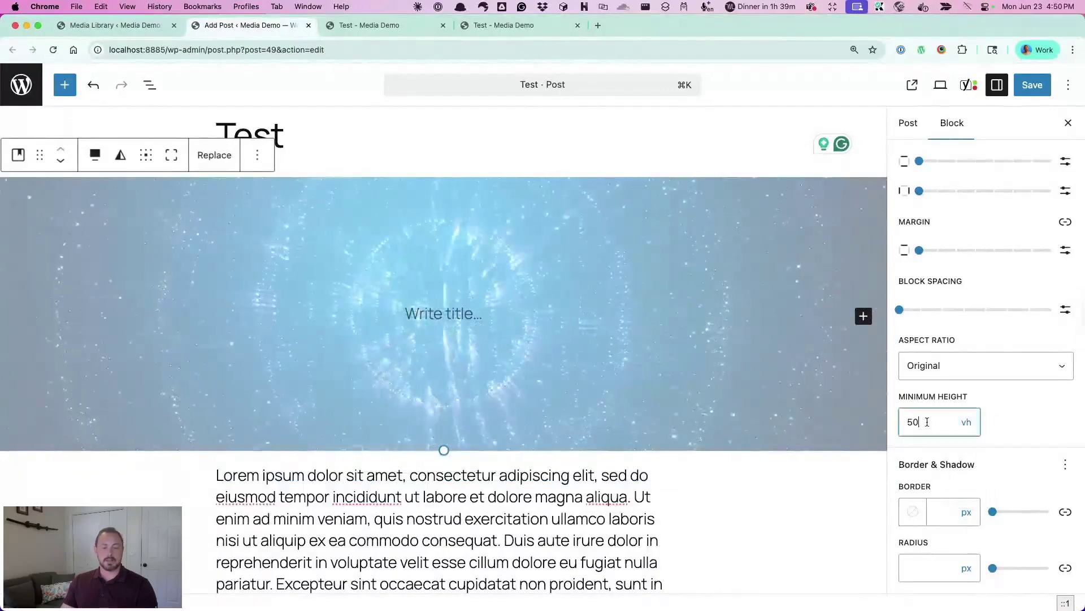
pyautogui.write('100')
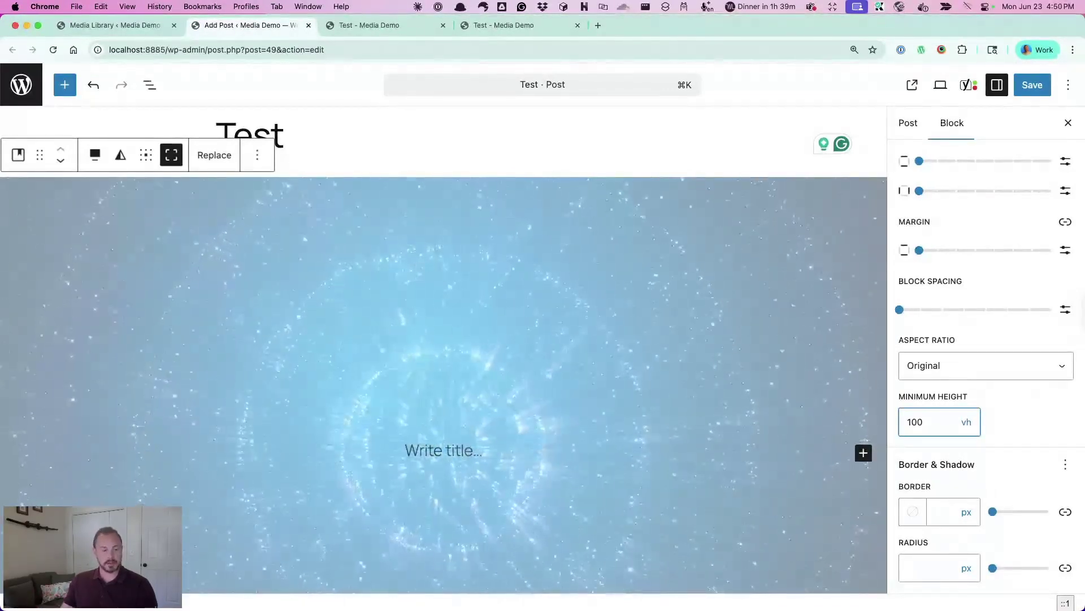
pyautogui.scroll(-1, 817, 422)
pyautogui.scroll(-2, 817, 422)
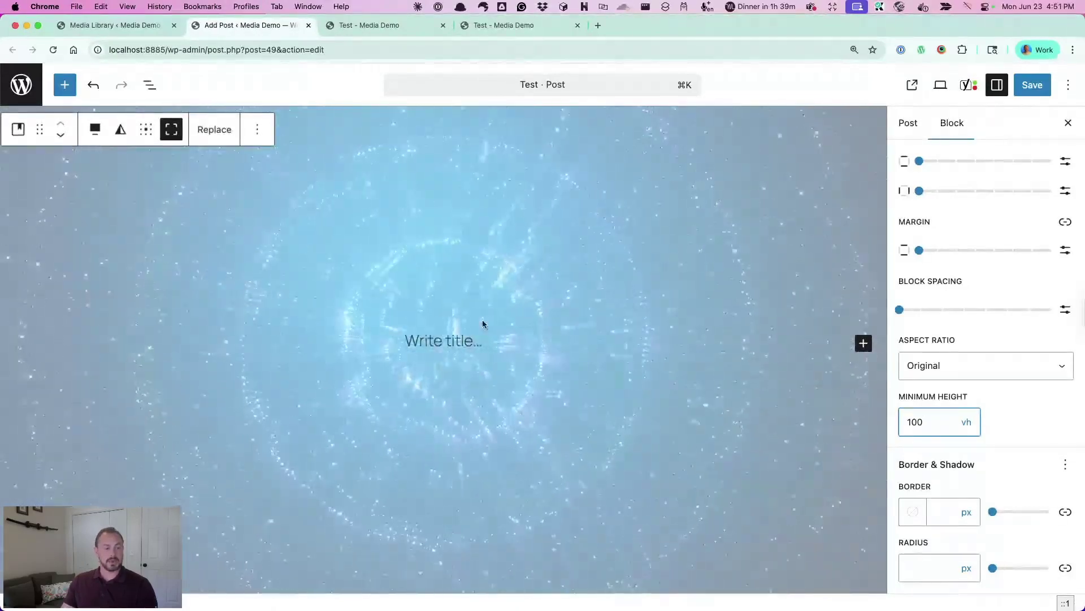
pyautogui.click(438, 334)
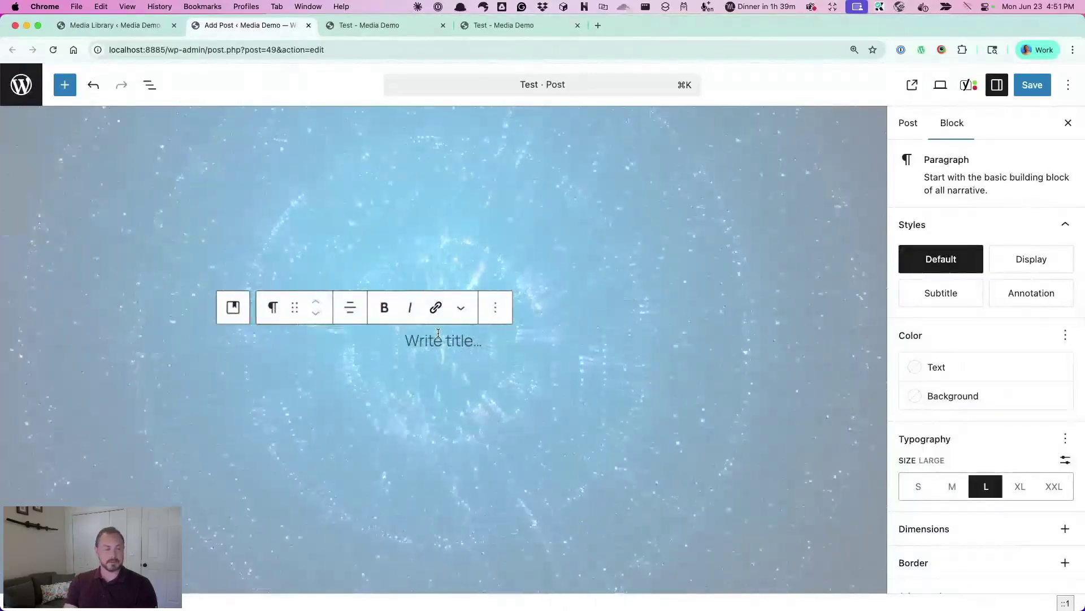
# Enter 'Hello World' as the cover text, size it XXL, and save the post
pyautogui.write('Hello World')
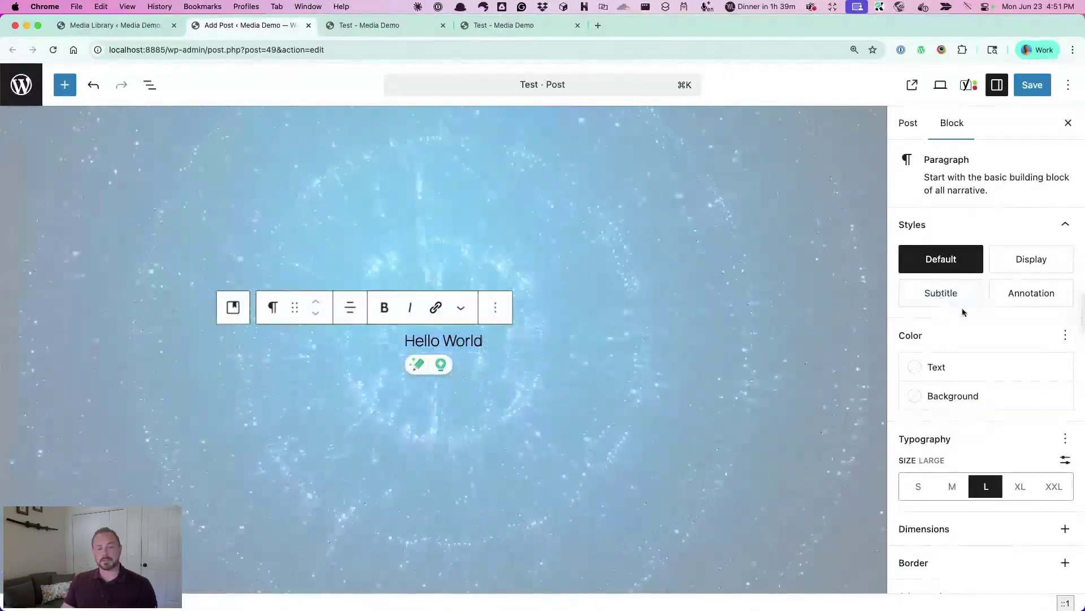
pyautogui.click(1054, 486)
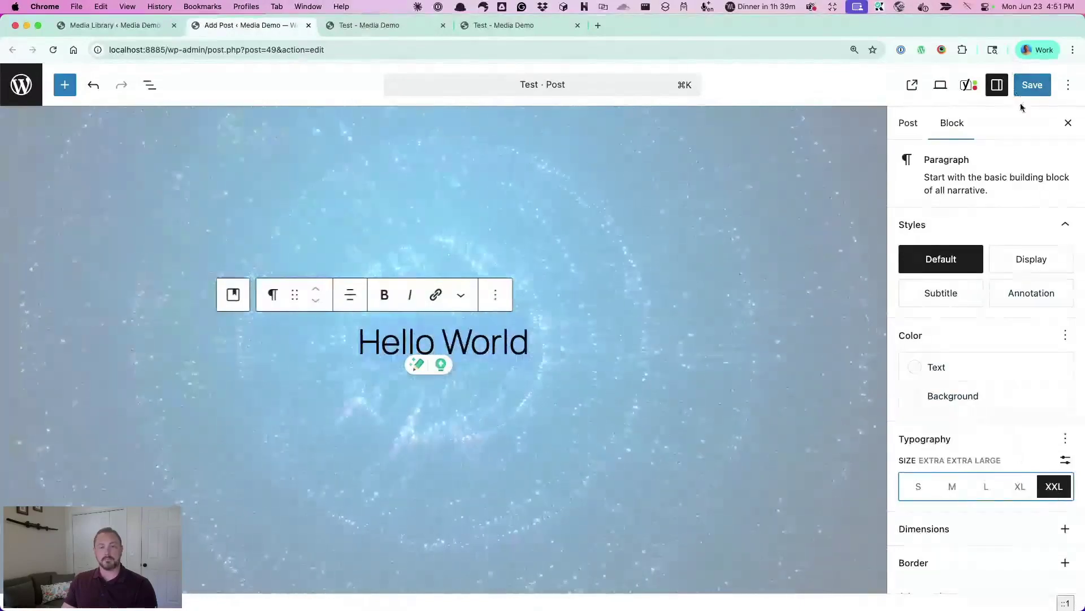
pyautogui.click(1032, 85)
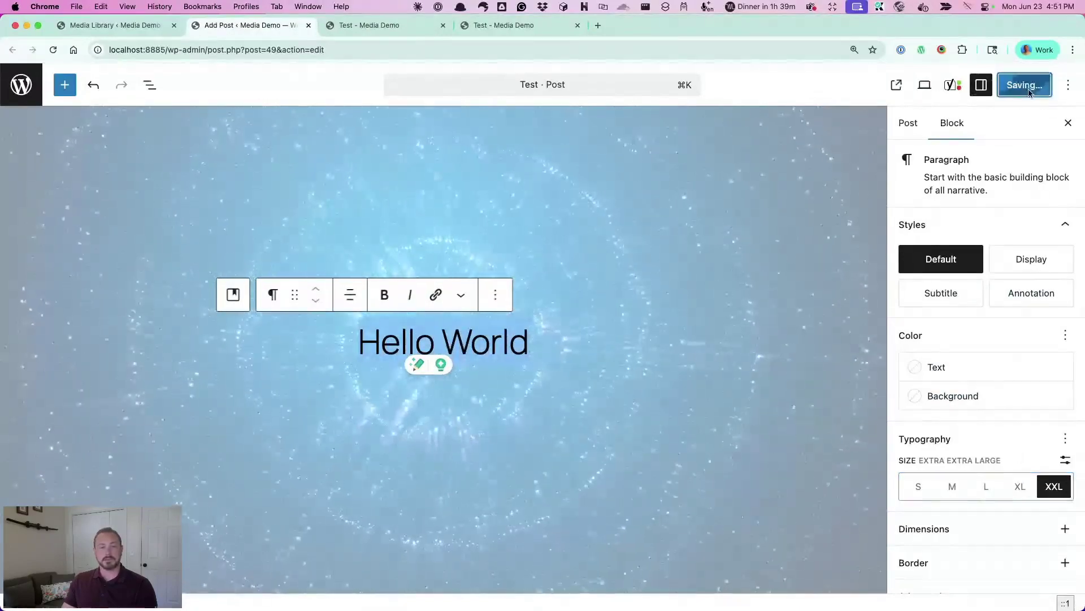
# Reload the live Test post and scroll from the Hello World video header to the food gallery
pyautogui.click(372, 26)
pyautogui.scroll(10, 518, 258)
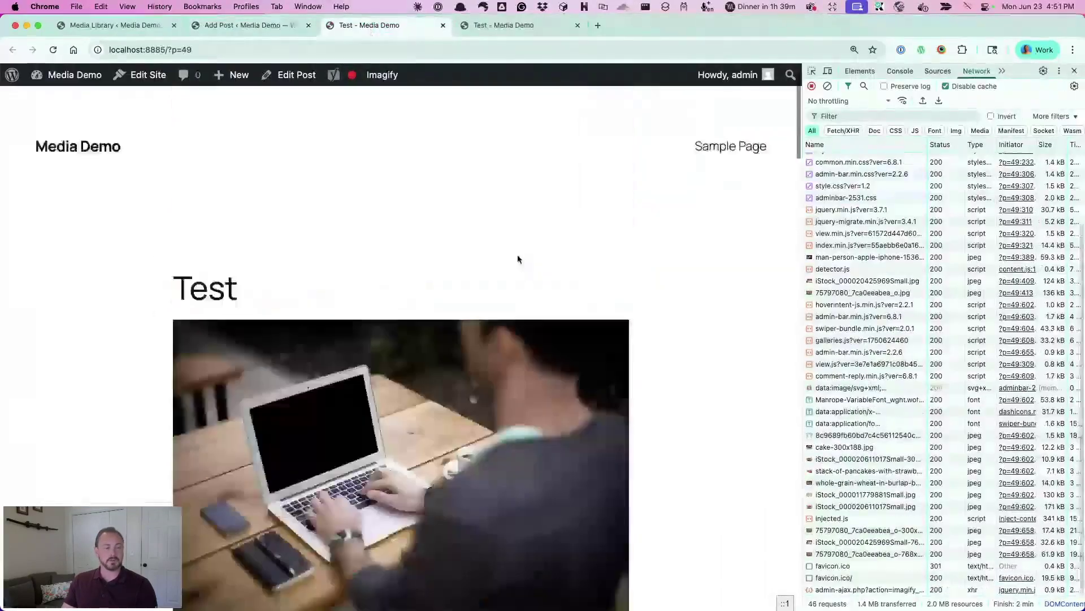
pyautogui.press('super+r')
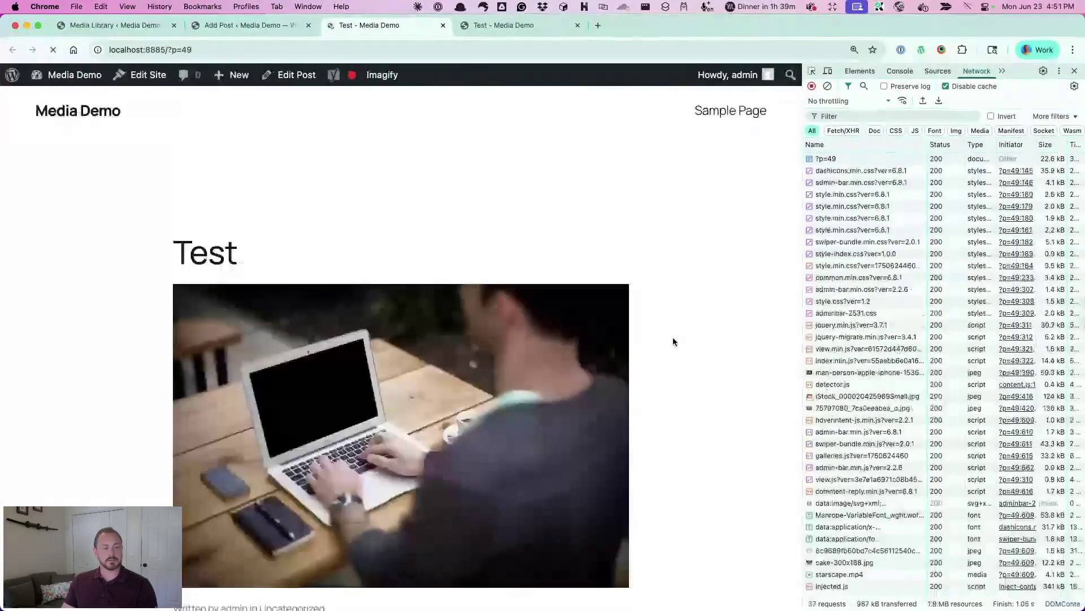
pyautogui.scroll(-8, 516, 213)
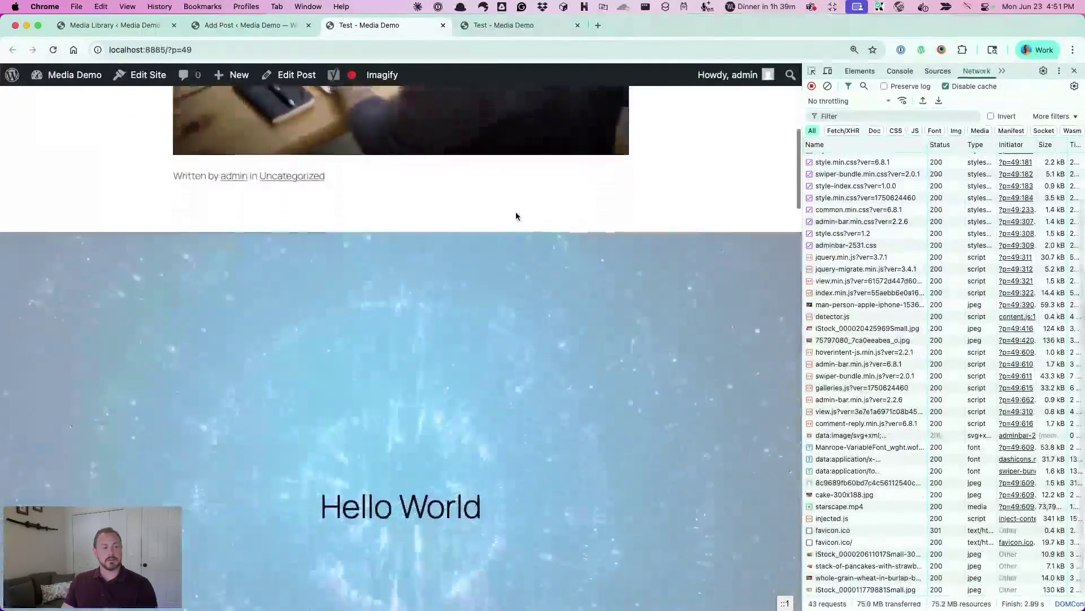
pyautogui.scroll(10, 515, 212)
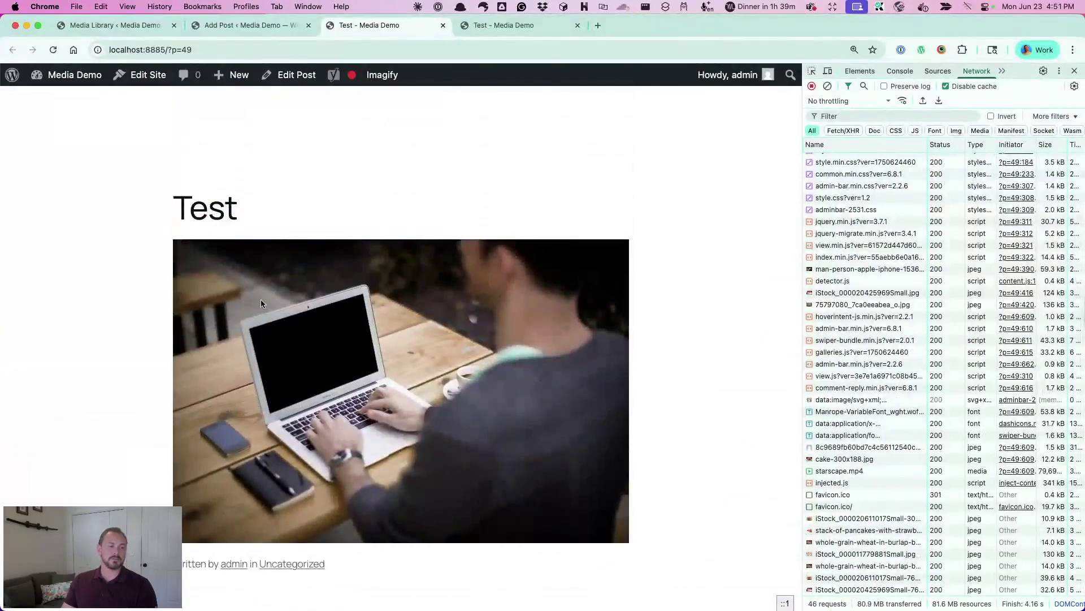
pyautogui.scroll(-10, 429, 377)
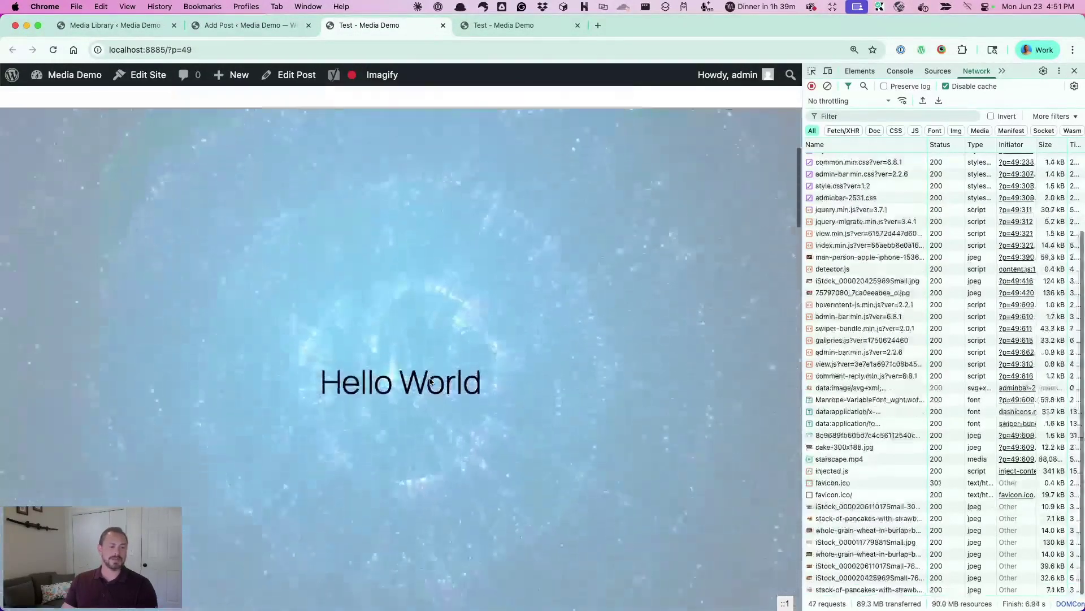
pyautogui.scroll(10, 430, 377)
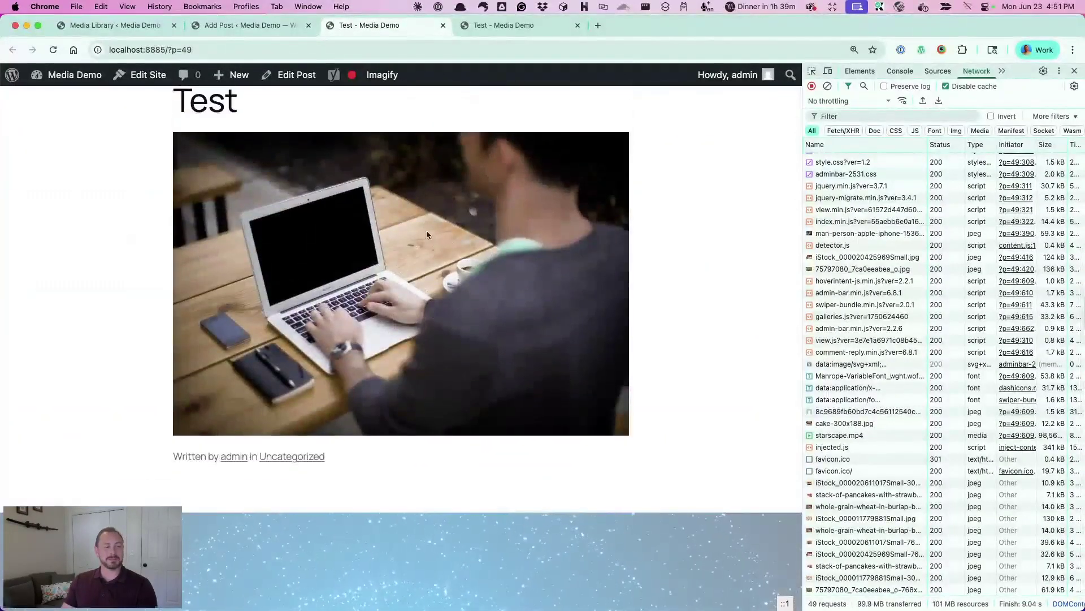
pyautogui.scroll(-10, 447, 263)
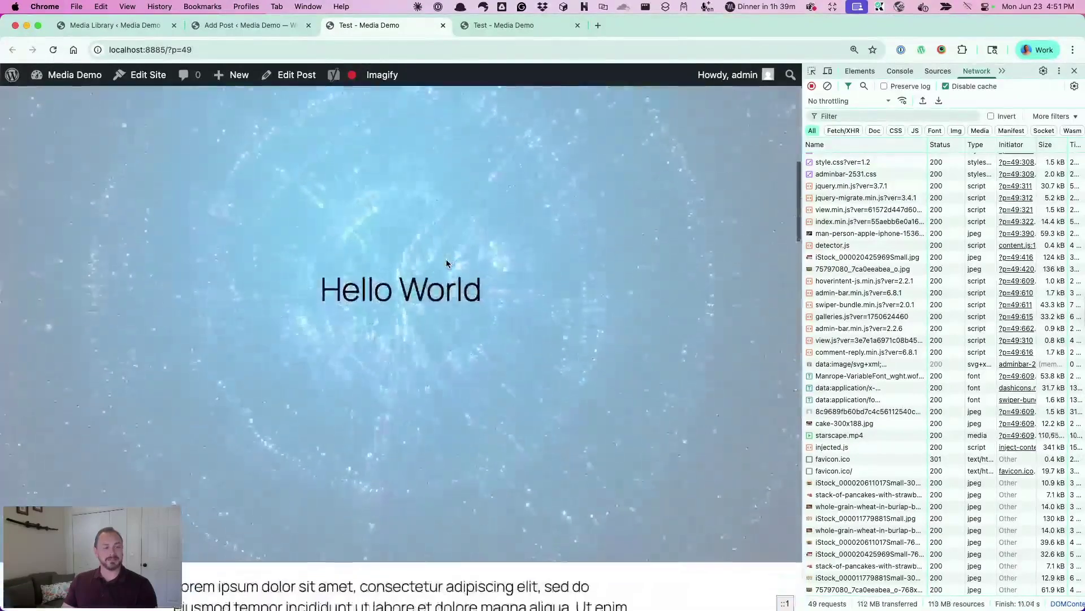
pyautogui.scroll(1, 446, 263)
pyautogui.scroll(-1, 521, 319)
pyautogui.scroll(1, 520, 319)
pyautogui.scroll(-2, 547, 351)
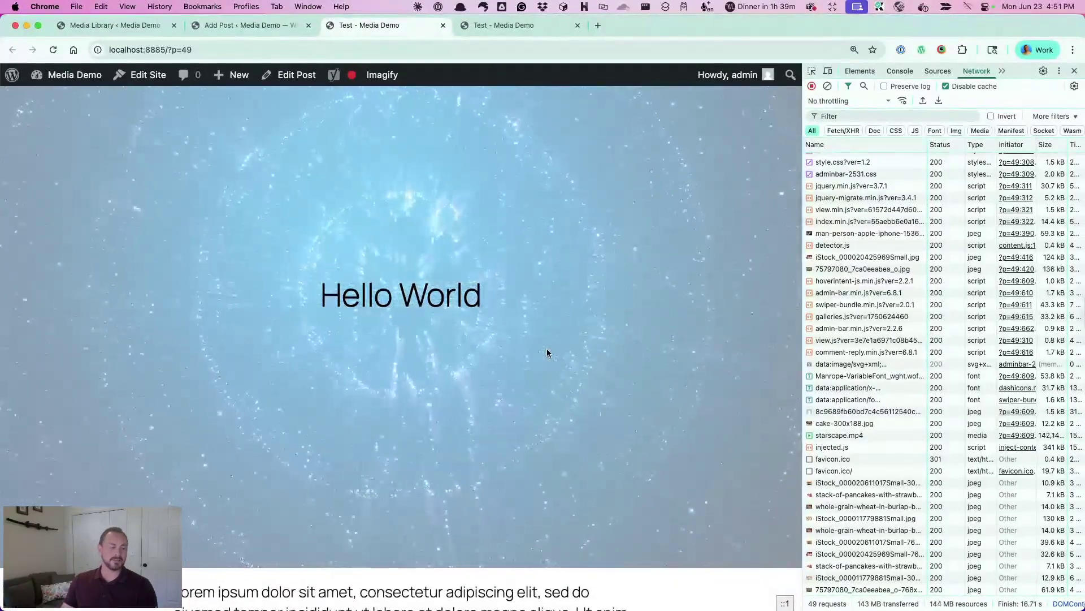
pyautogui.scroll(-1, 547, 349)
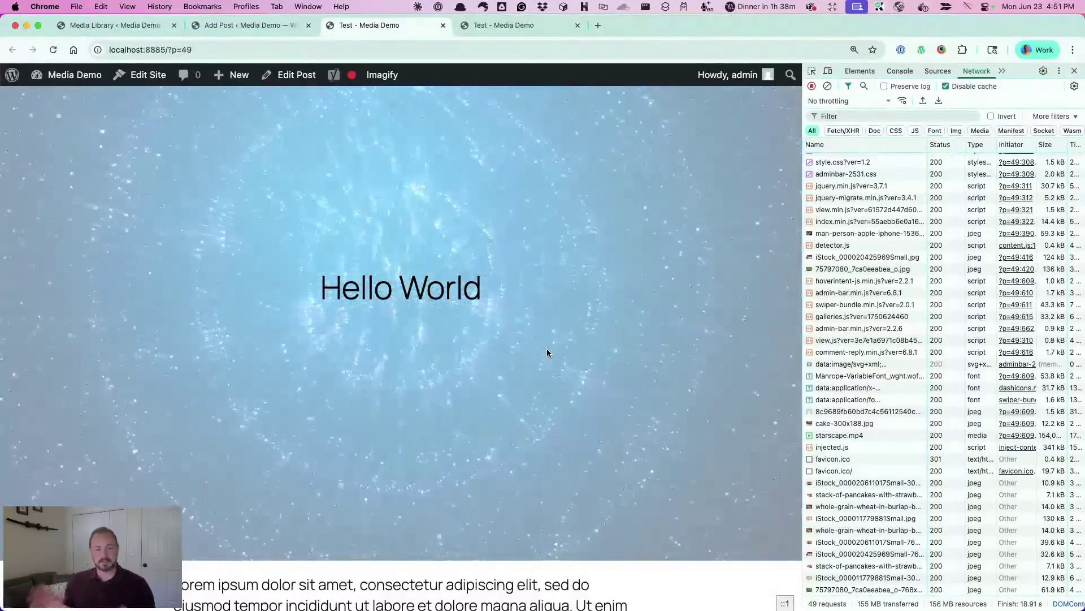
pyautogui.scroll(-6, 547, 352)
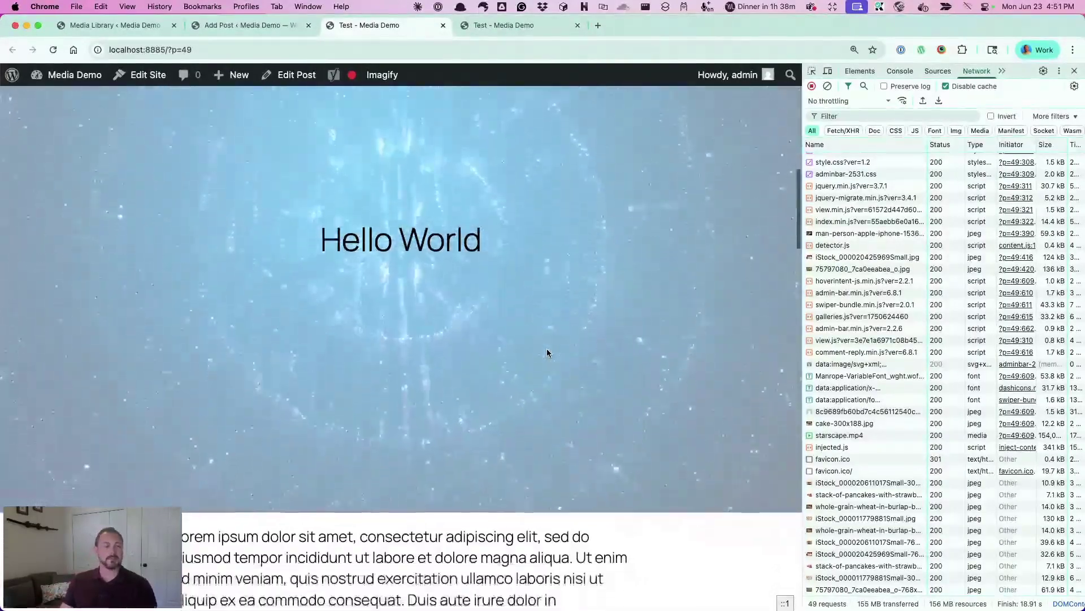
pyautogui.scroll(6, 630, 381)
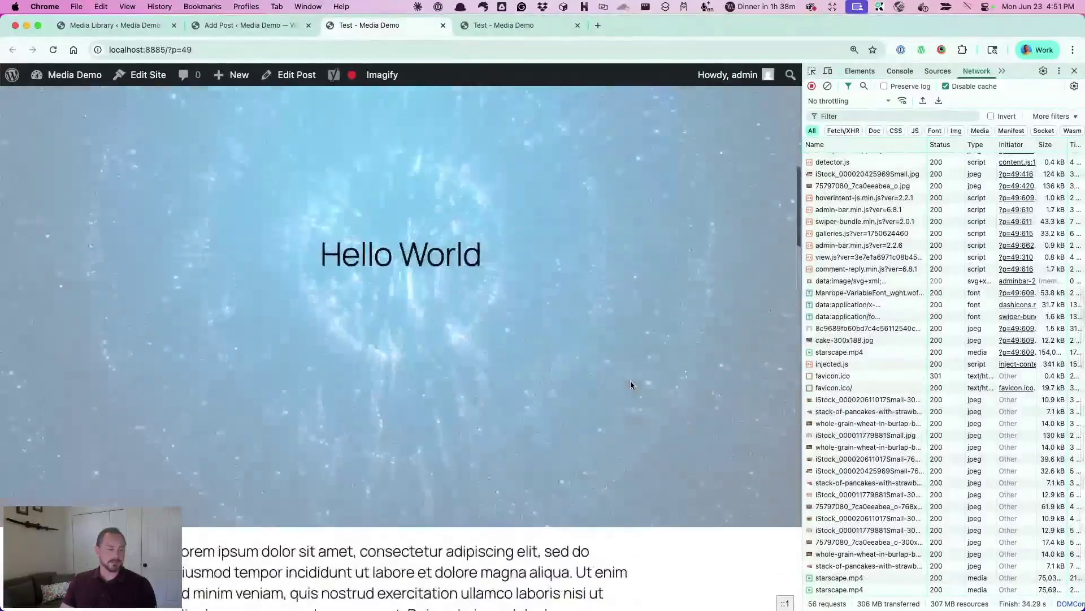
pyautogui.scroll(-2, 630, 381)
pyautogui.scroll(-7, 631, 384)
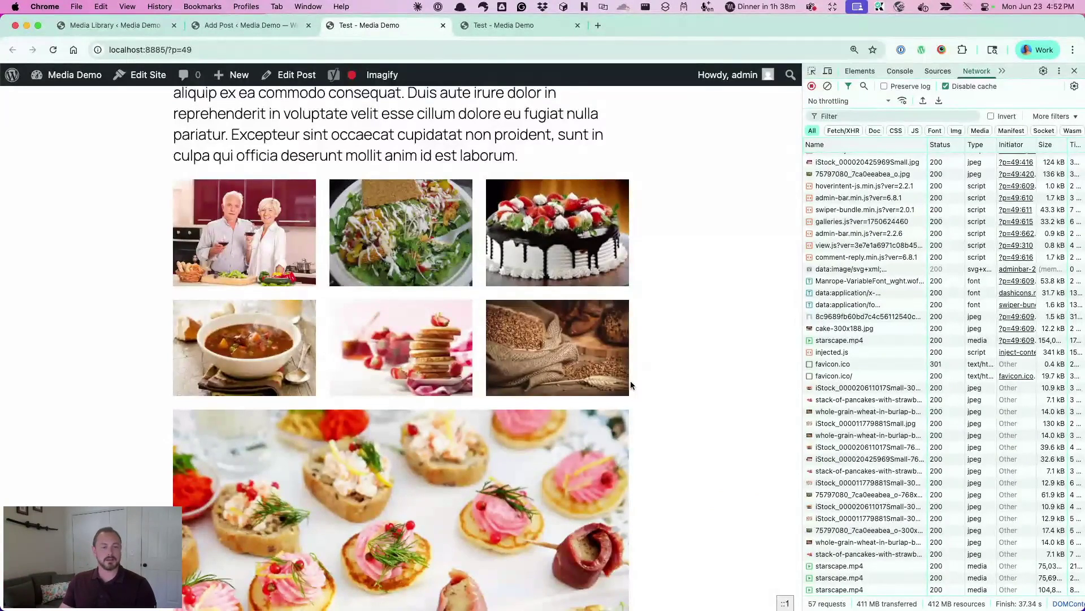
pyautogui.scroll(-1, 730, 459)
pyautogui.scroll(-10, 725, 457)
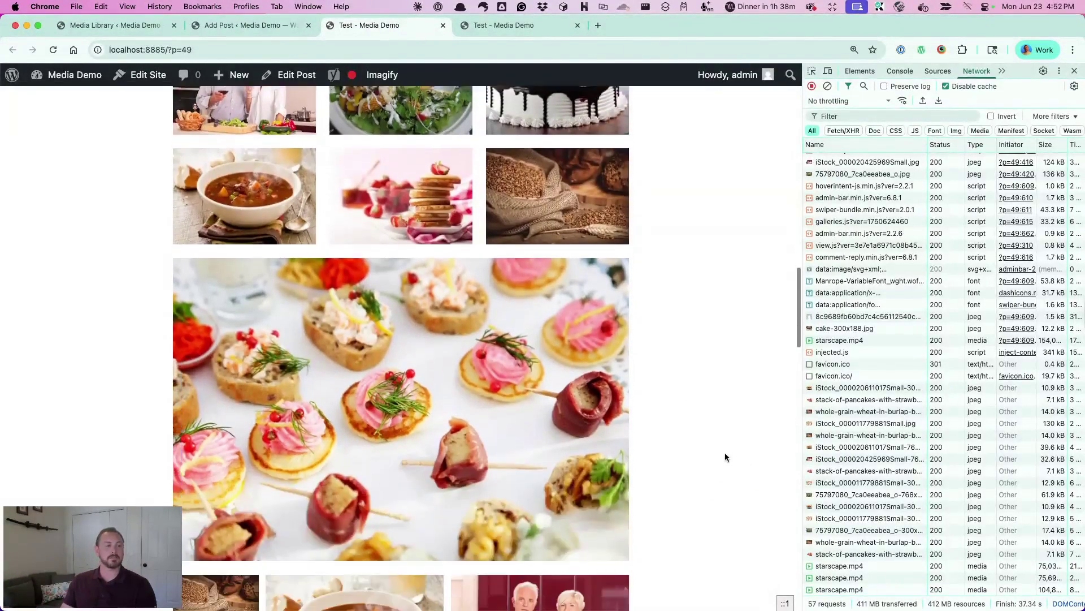
# Open Installed Plugins and highlight the Auto Featured Image and Carousel Slider Block names
pyautogui.click(120, 29)
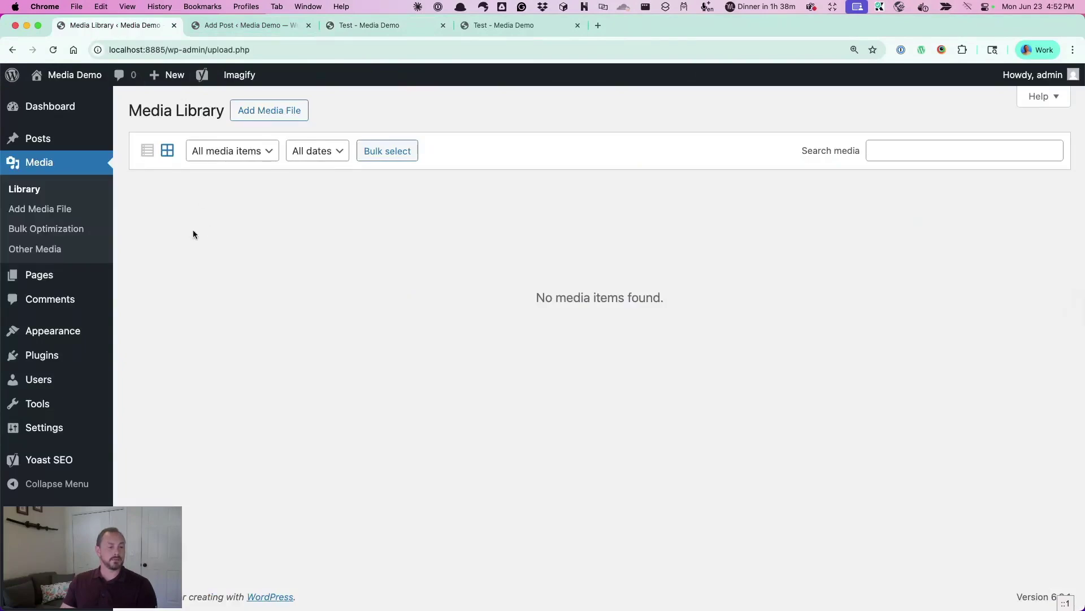
pyautogui.click(42, 358)
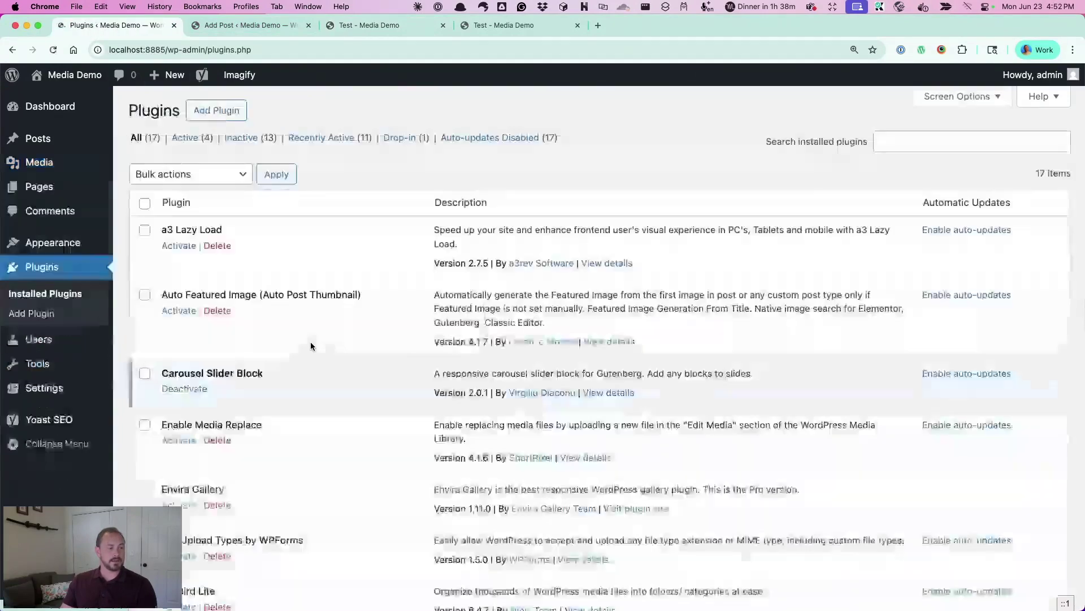
pyautogui.scroll(-2, 310, 343)
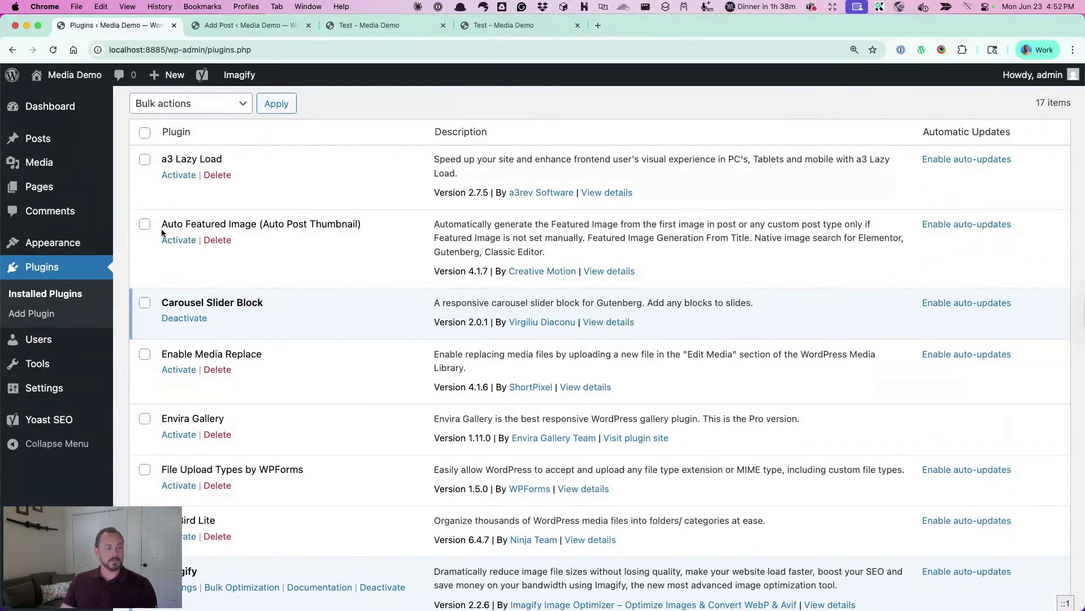
pyautogui.moveTo(161, 224); pyautogui.dragTo(256, 226)
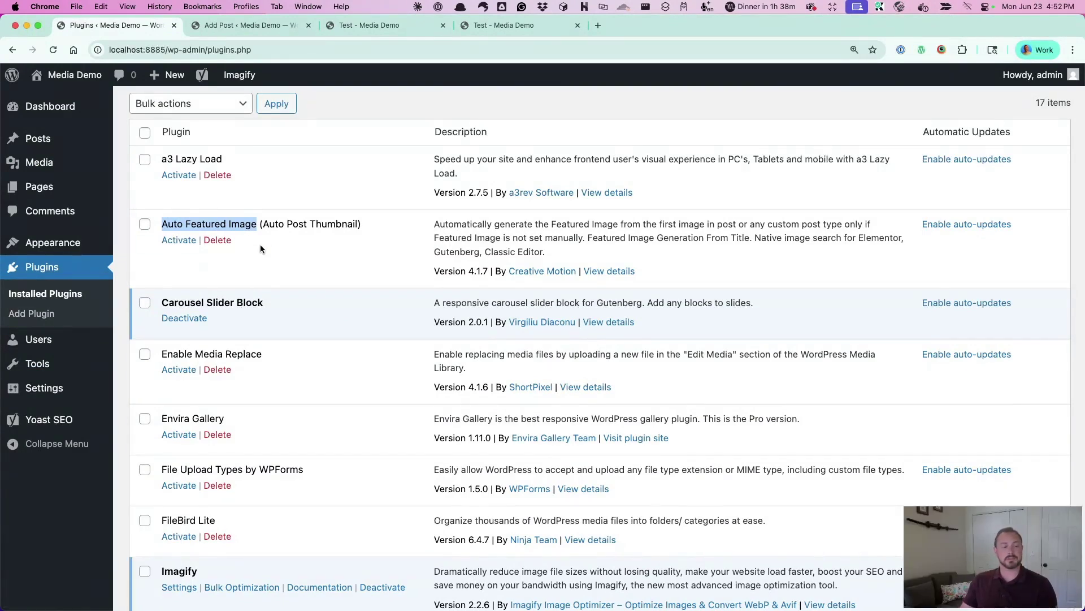
pyautogui.scroll(-3, 295, 293)
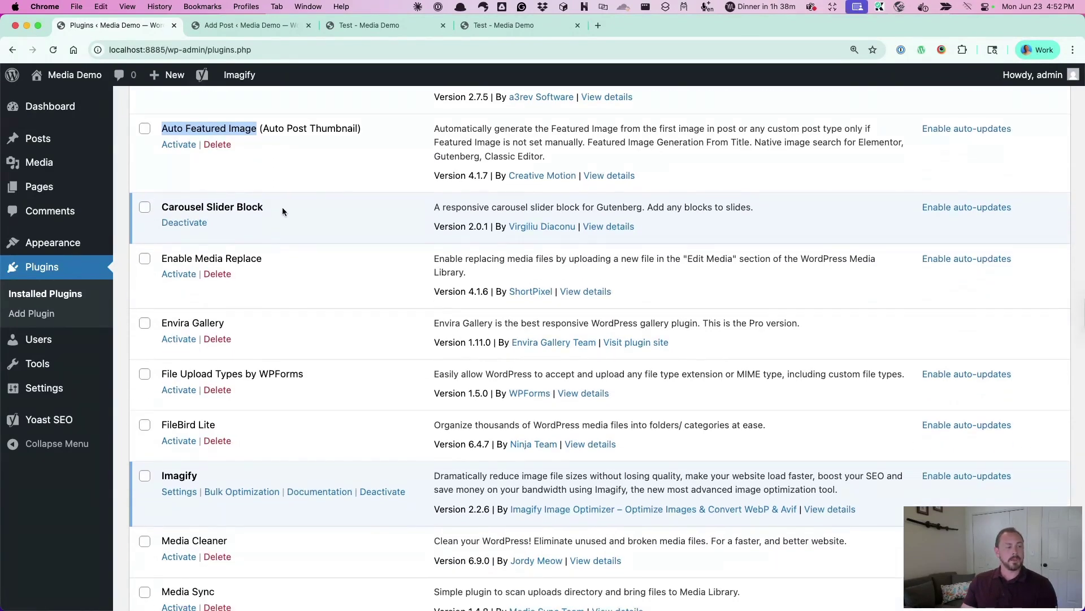
pyautogui.scroll(-2, 282, 206)
pyautogui.moveTo(162, 153); pyautogui.dragTo(267, 151)
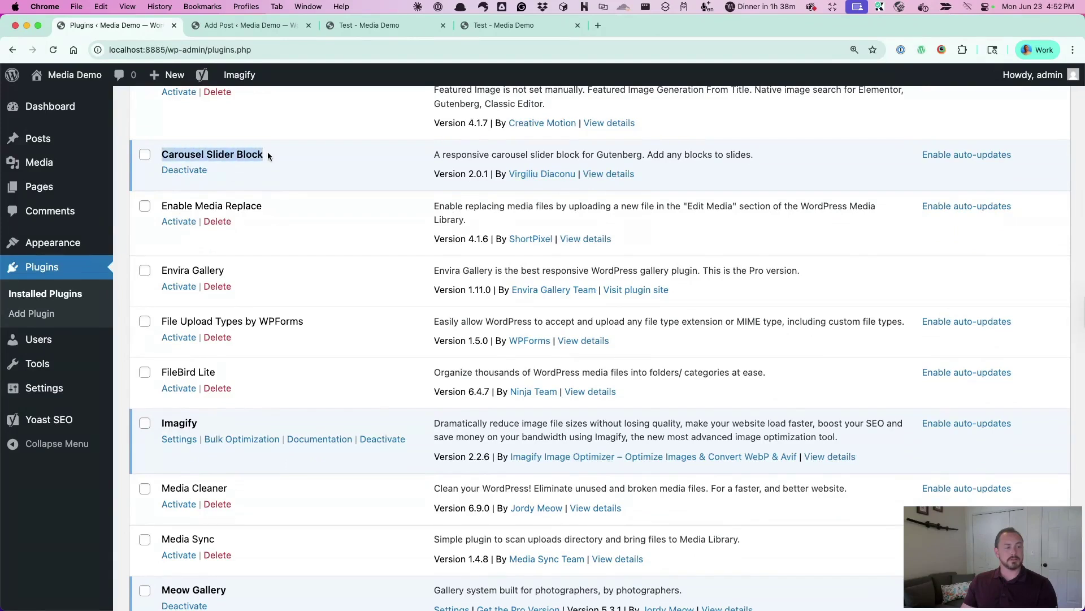
# Scroll on, highlighting Enable Media Replace, Meow Gallery and File Upload Types by WPForms
pyautogui.click(270, 151)
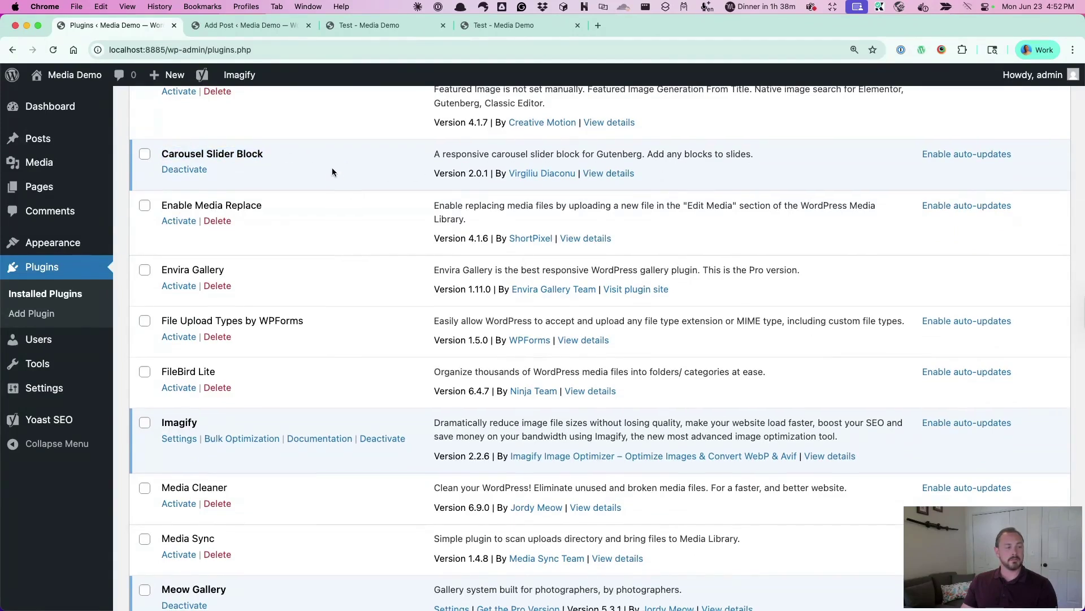
pyautogui.scroll(-2, 332, 172)
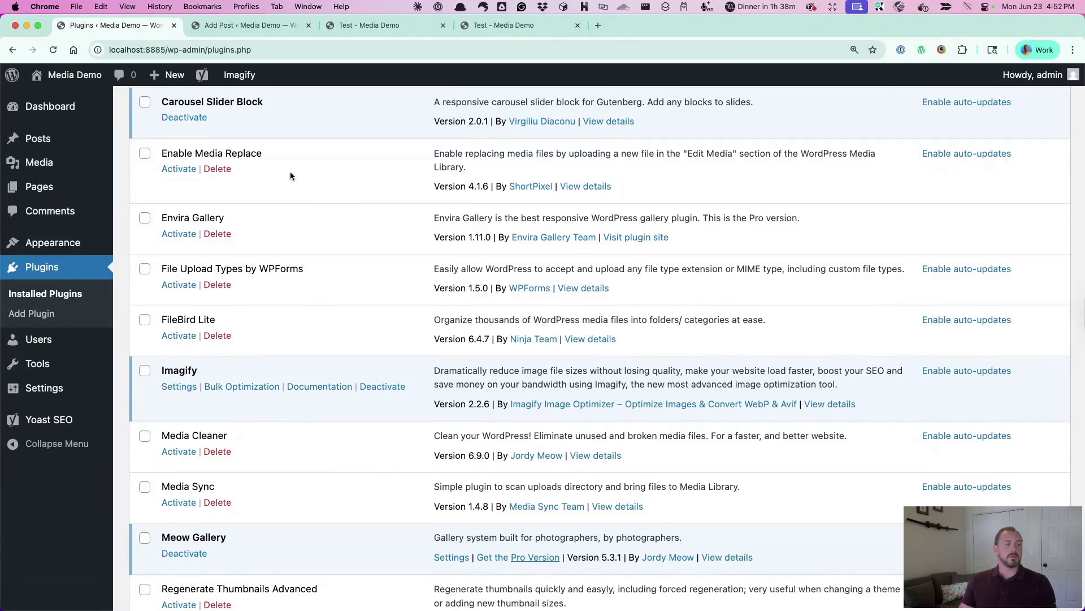
pyautogui.moveTo(160, 153); pyautogui.dragTo(284, 150)
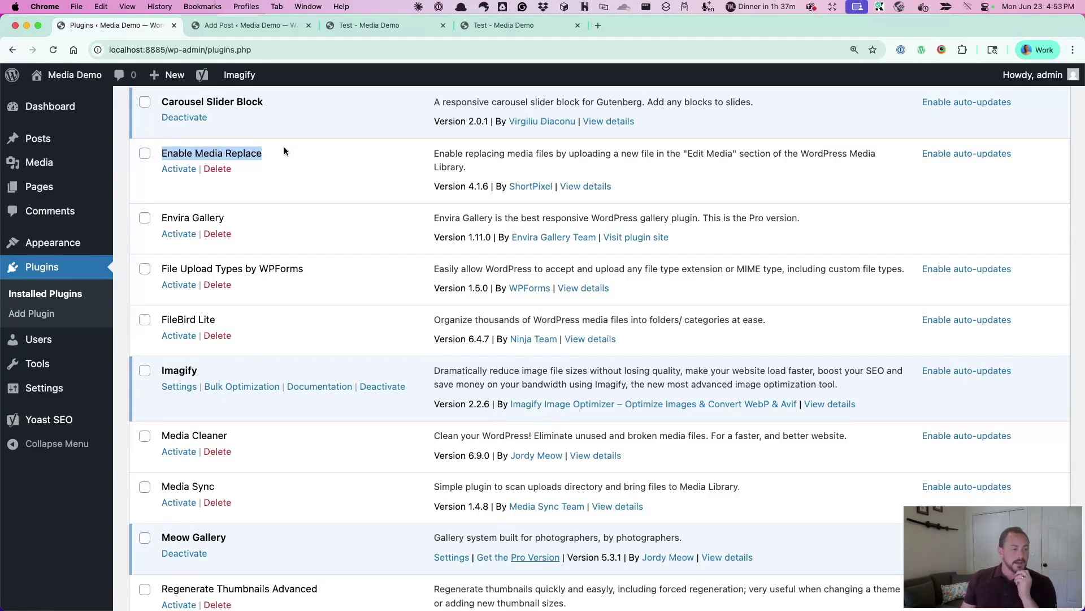
pyautogui.scroll(-2, 297, 218)
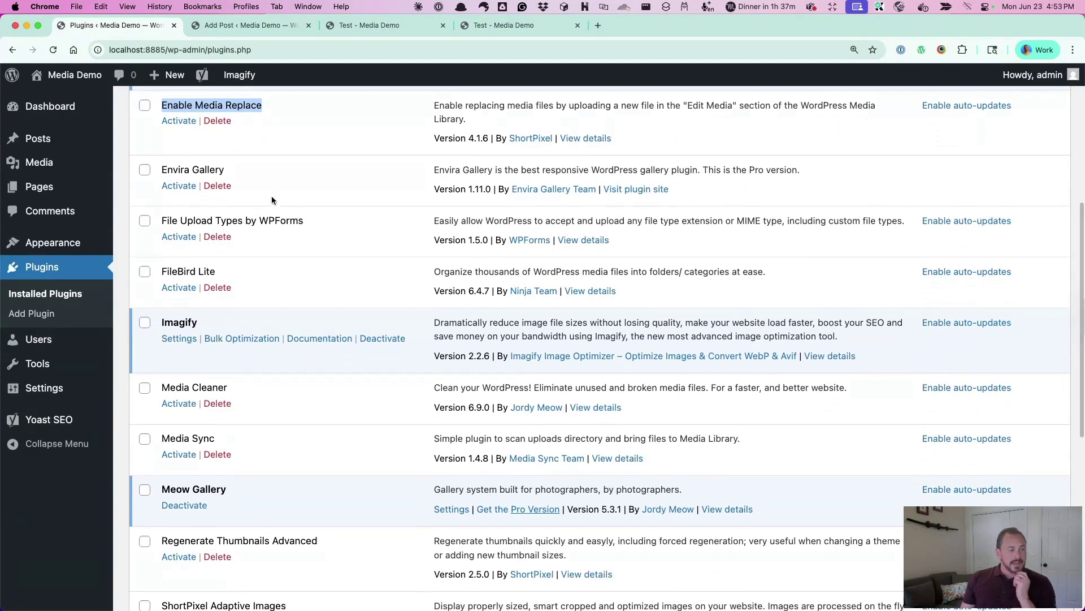
pyautogui.scroll(-2, 273, 178)
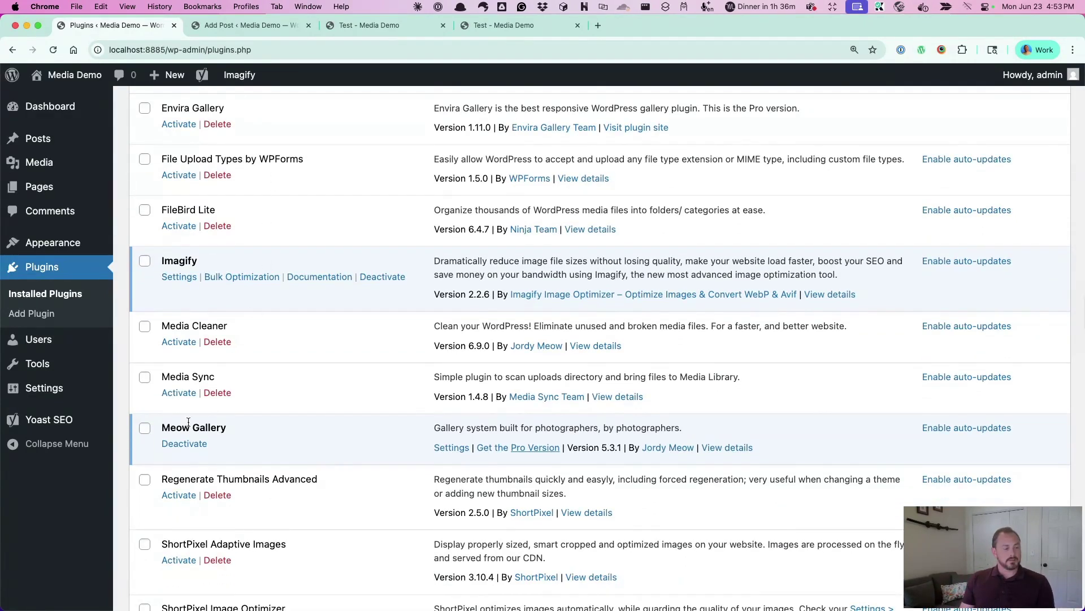
pyautogui.moveTo(161, 429); pyautogui.dragTo(235, 431)
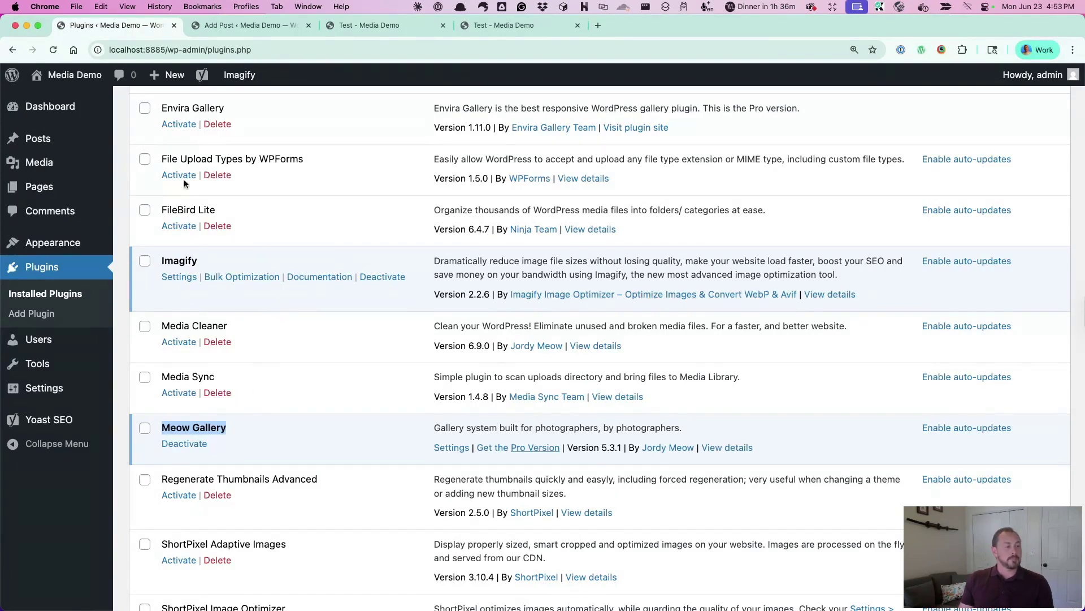
pyautogui.moveTo(159, 160); pyautogui.dragTo(296, 159)
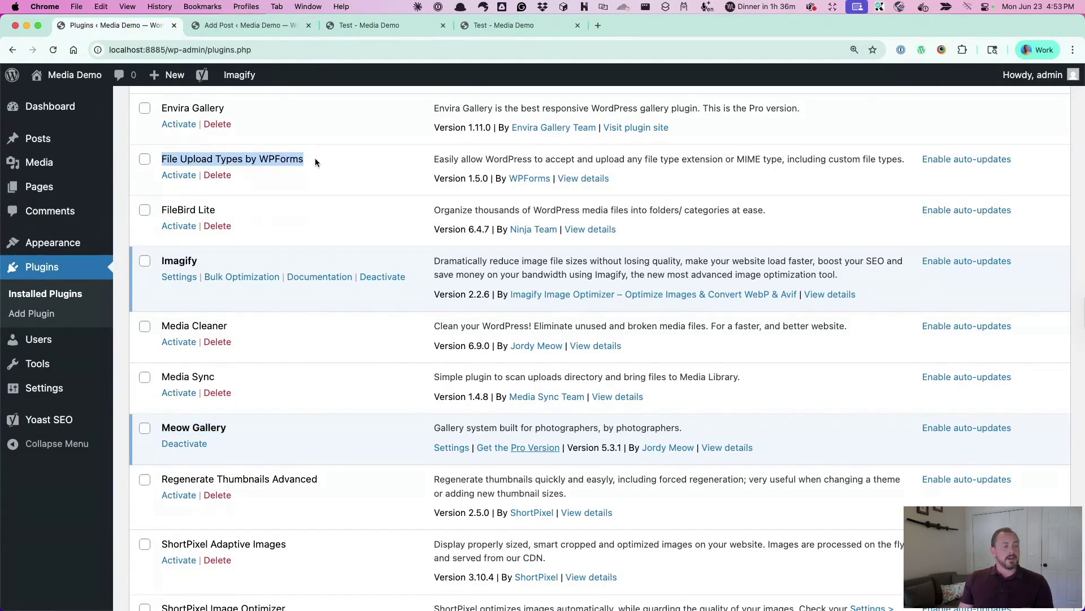
# Activate File Upload Types by WPForms, bringing active plugins to 5 of 17
pyautogui.click(180, 176)
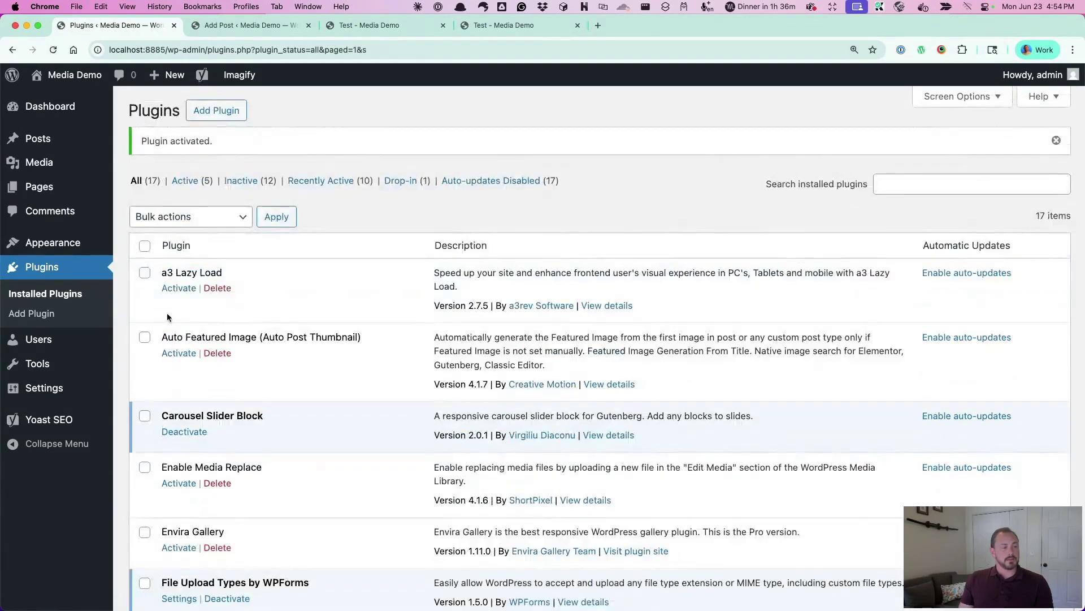
pyautogui.moveTo(50, 387)
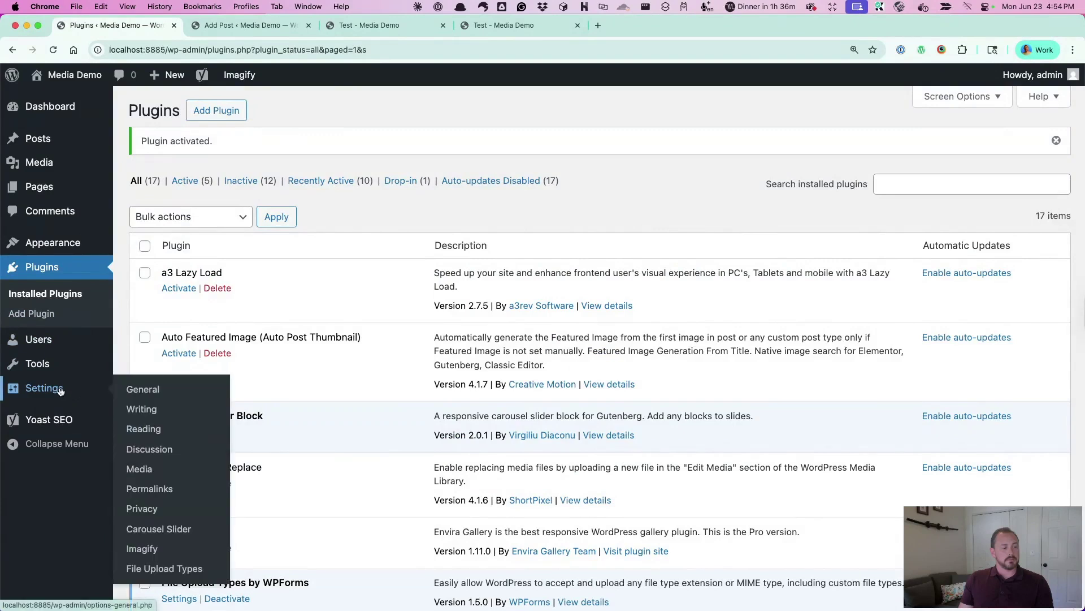
# Open Settings > File Upload Types and scroll through the list of file types
pyautogui.click(214, 569)
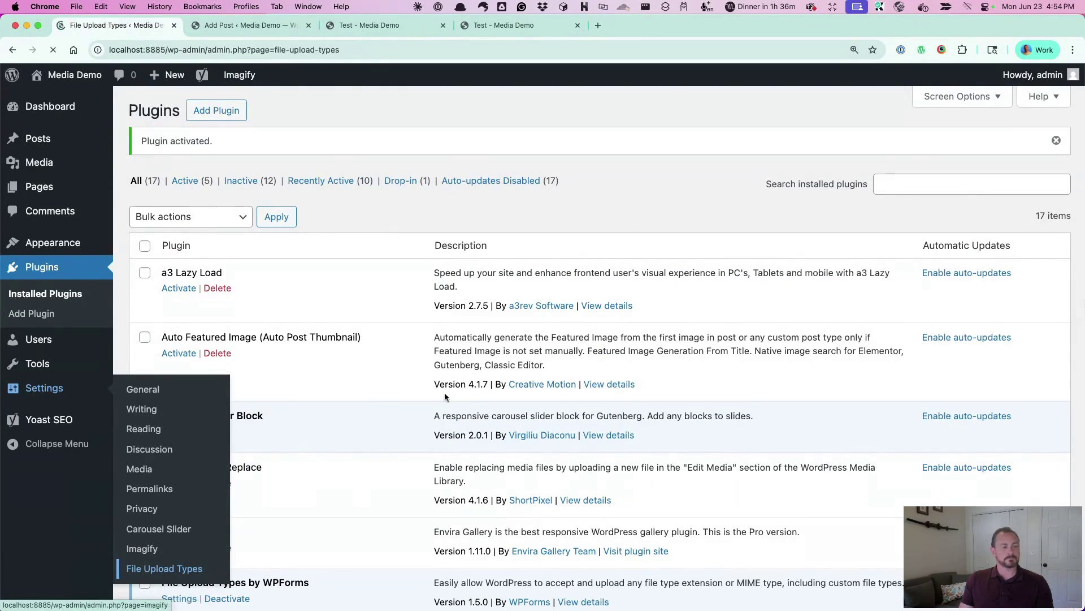
pyautogui.scroll(-5, 555, 164)
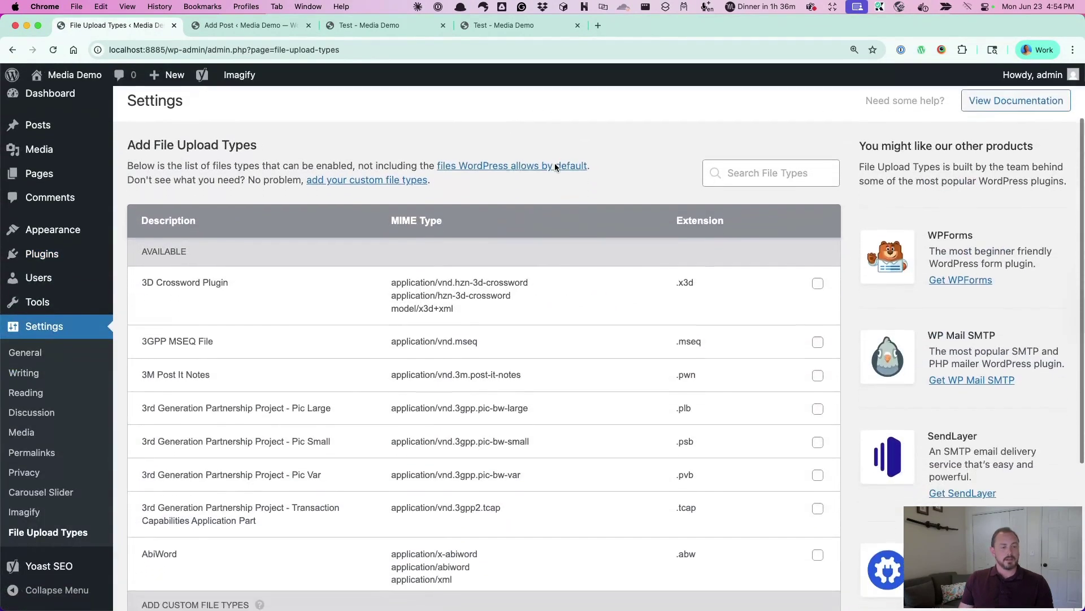
pyautogui.scroll(-1, 591, 300)
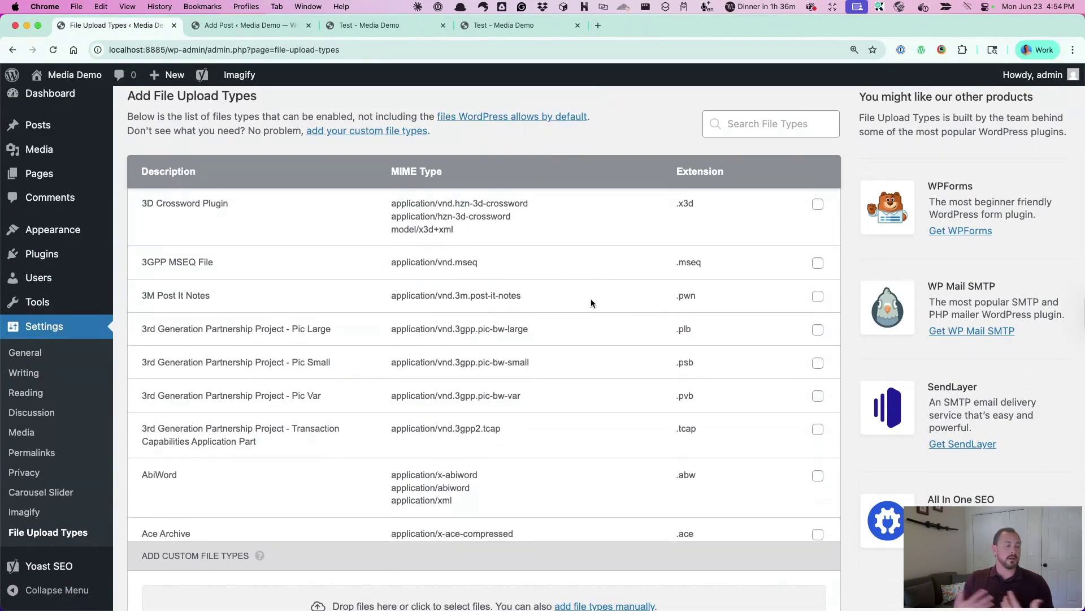
pyautogui.scroll(-10, 591, 299)
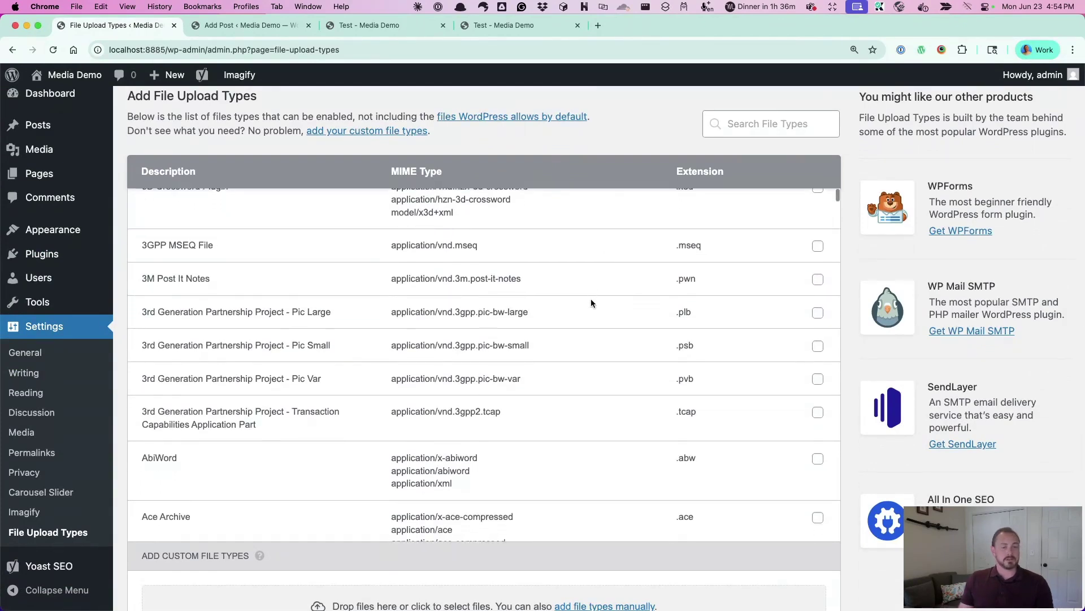
pyautogui.scroll(-15, 591, 303)
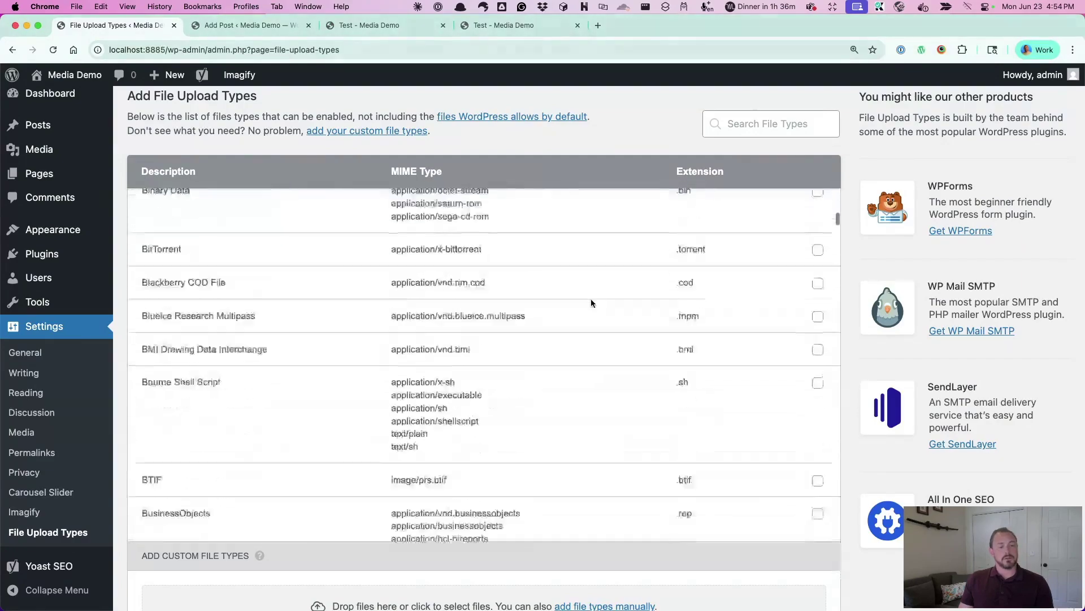
pyautogui.scroll(-15, 592, 303)
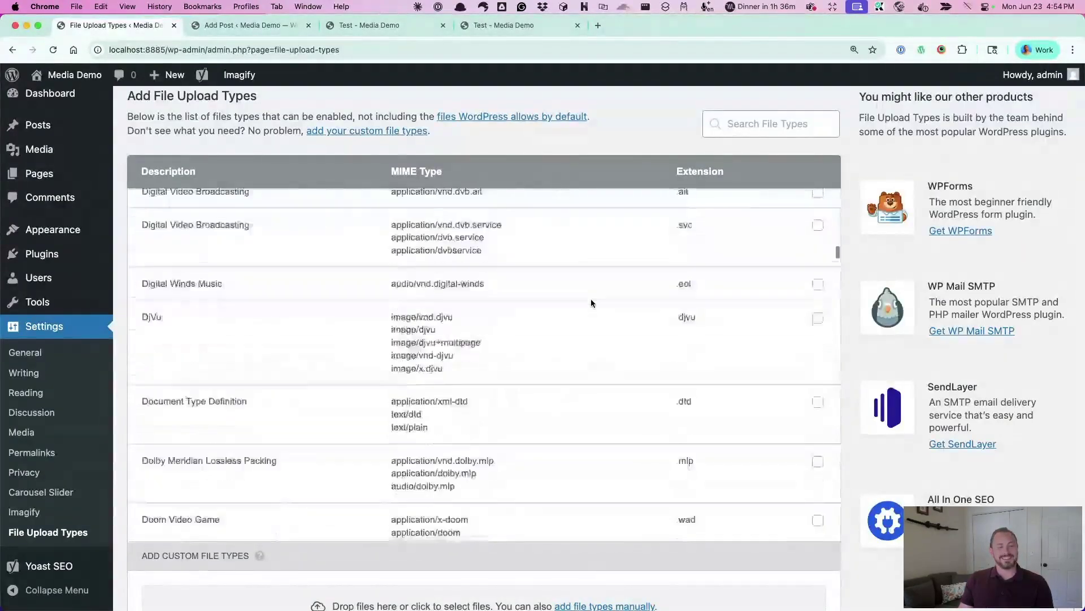
pyautogui.scroll(-15, 592, 303)
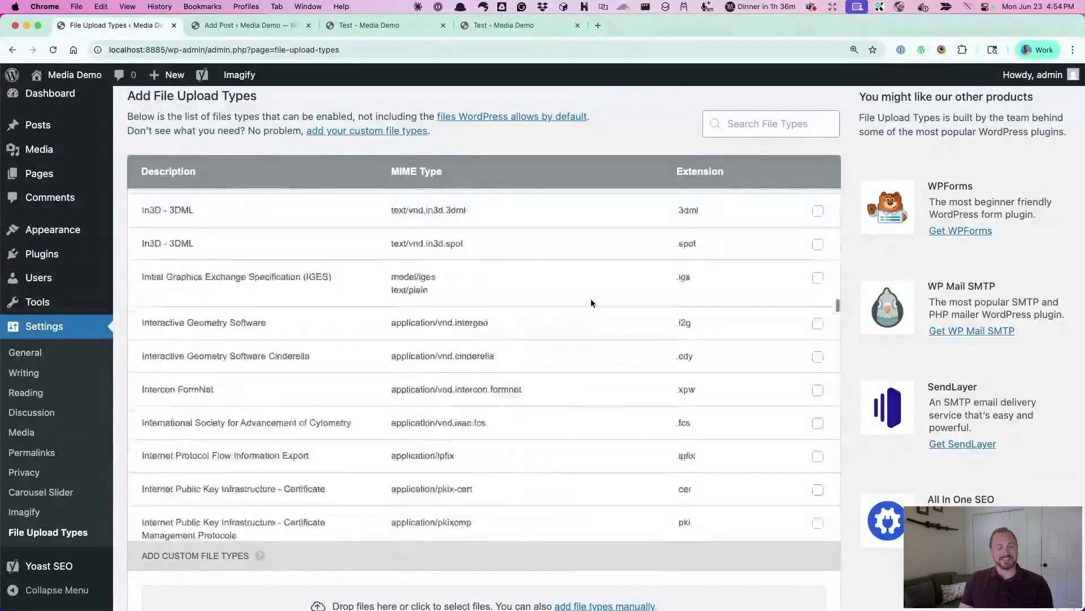
pyautogui.scroll(-15, 591, 303)
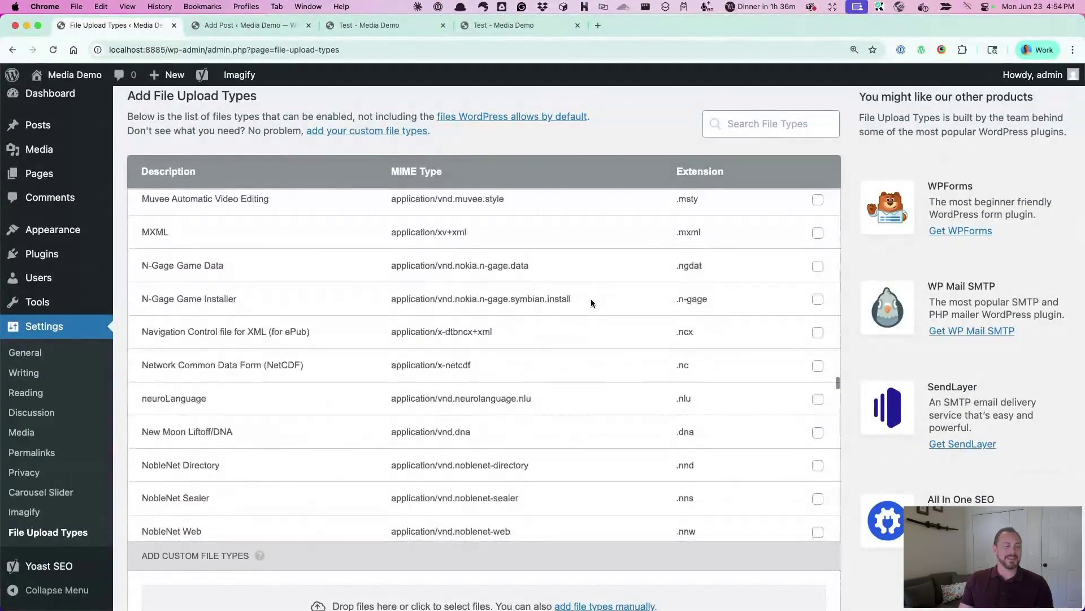
pyautogui.scroll(-2, 489, 357)
pyautogui.scroll(-10, 490, 358)
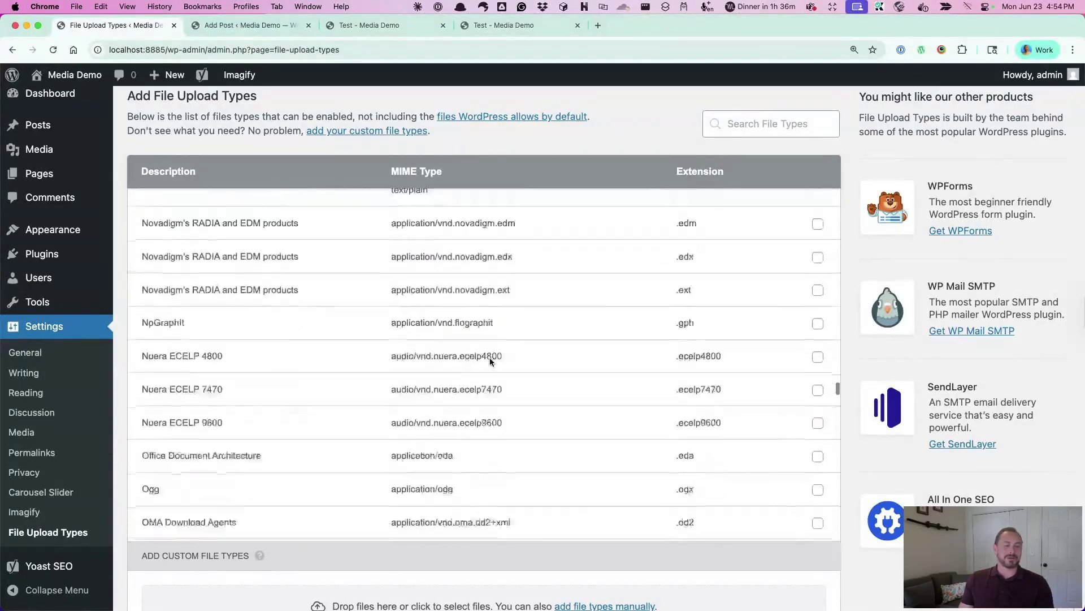
# Search 'svg', enable Scalable Vector Graphics (.svg), and save the upload type settings
pyautogui.click(783, 122)
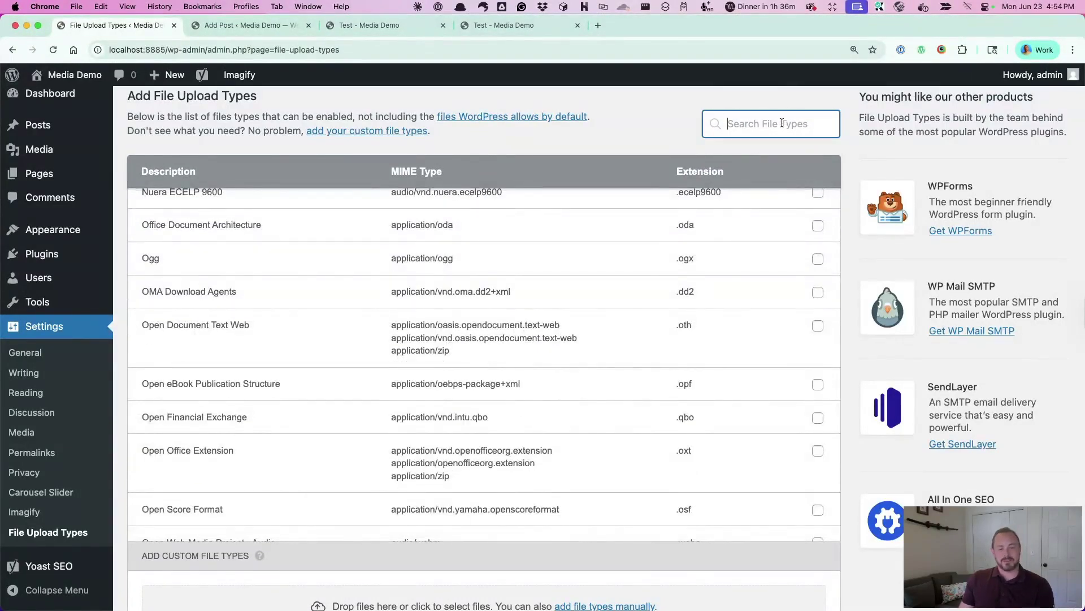
pyautogui.write('svg')
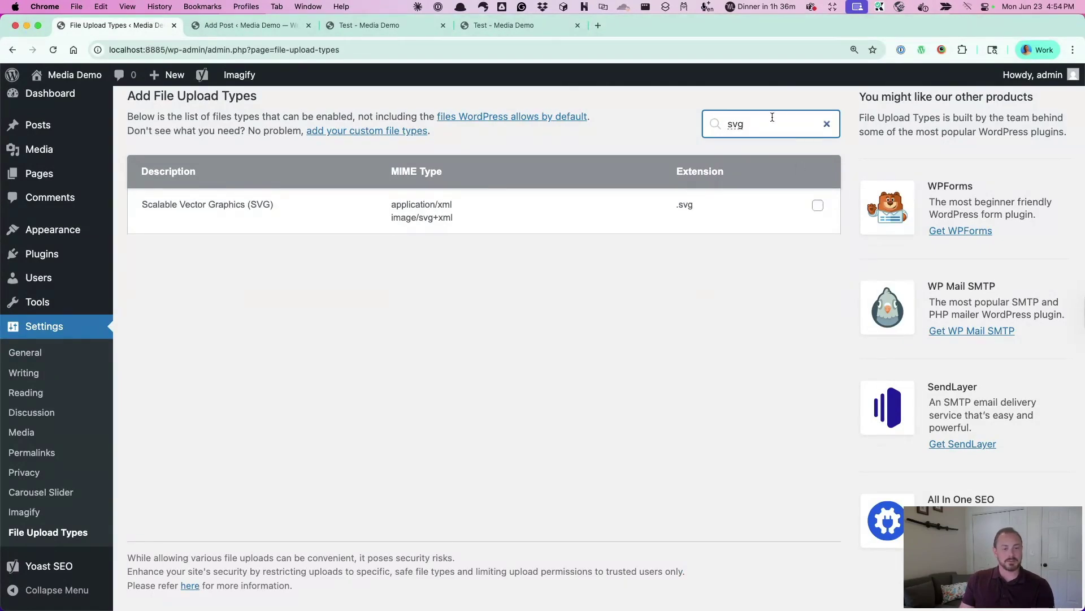
pyautogui.click(821, 207)
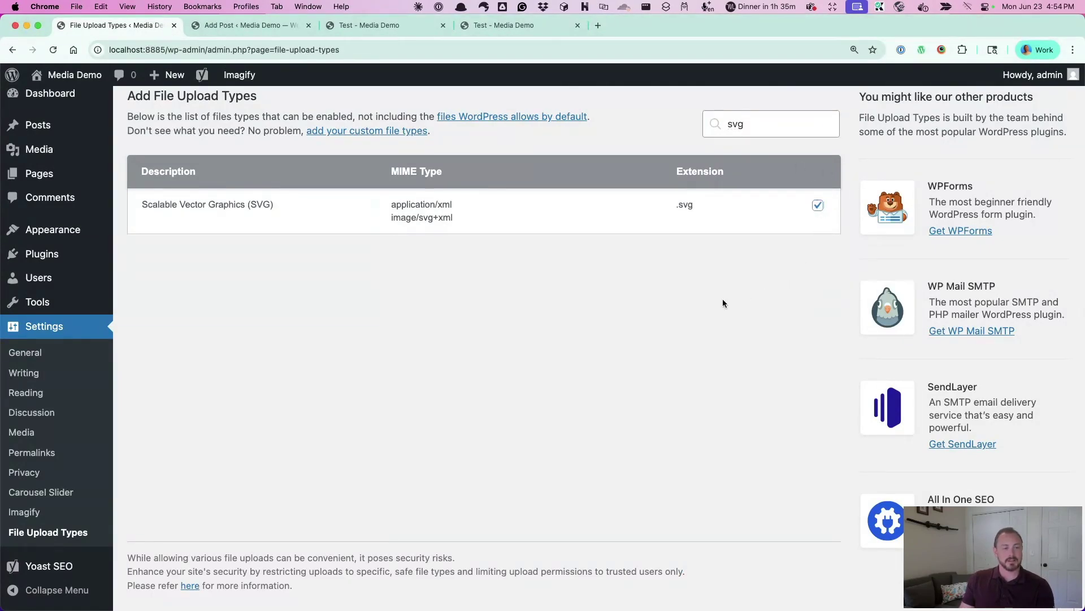
pyautogui.click(824, 125)
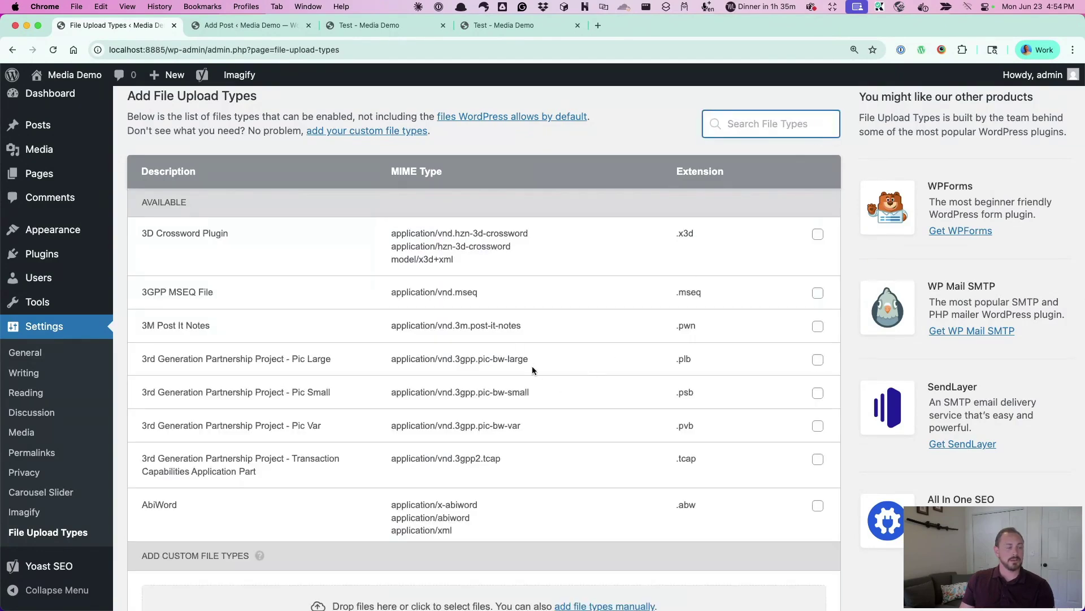
pyautogui.scroll(2, 532, 365)
pyautogui.scroll(-5, 531, 365)
pyautogui.scroll(-5, 531, 365)
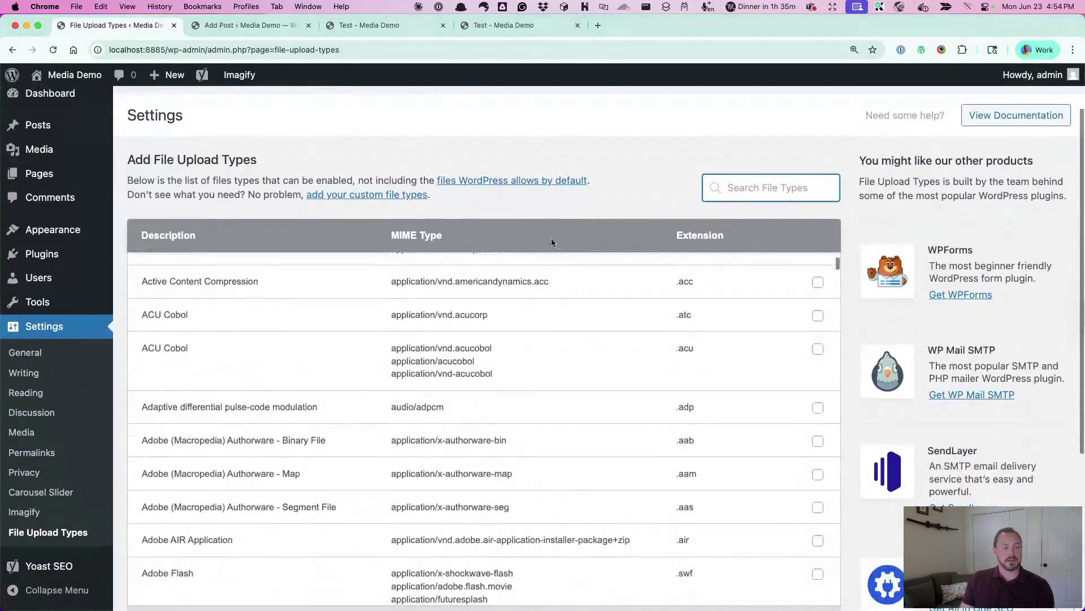
pyautogui.click(181, 545)
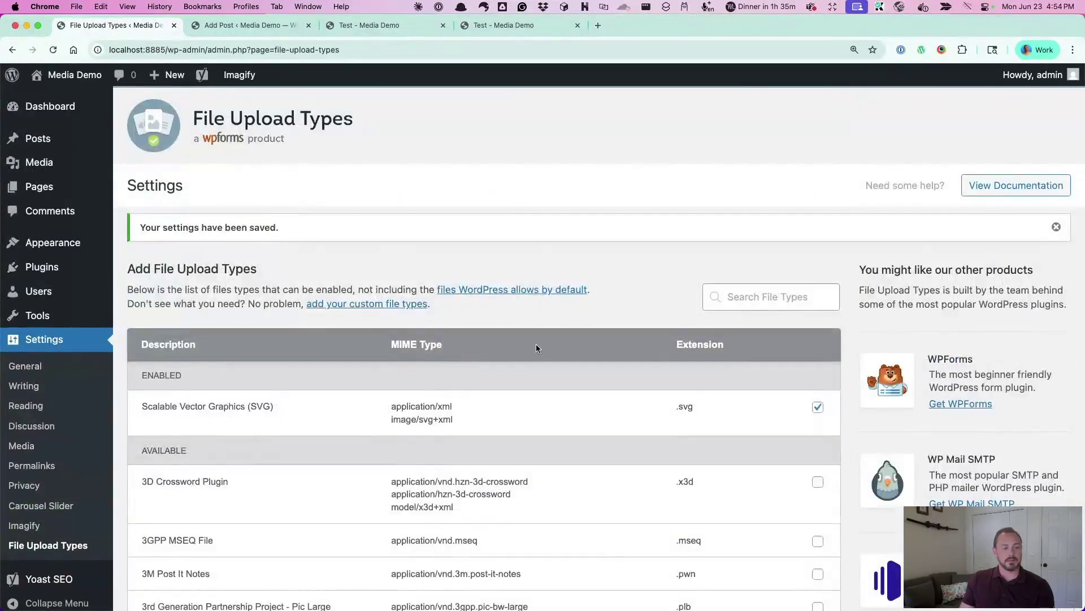
pyautogui.scroll(-3, 536, 344)
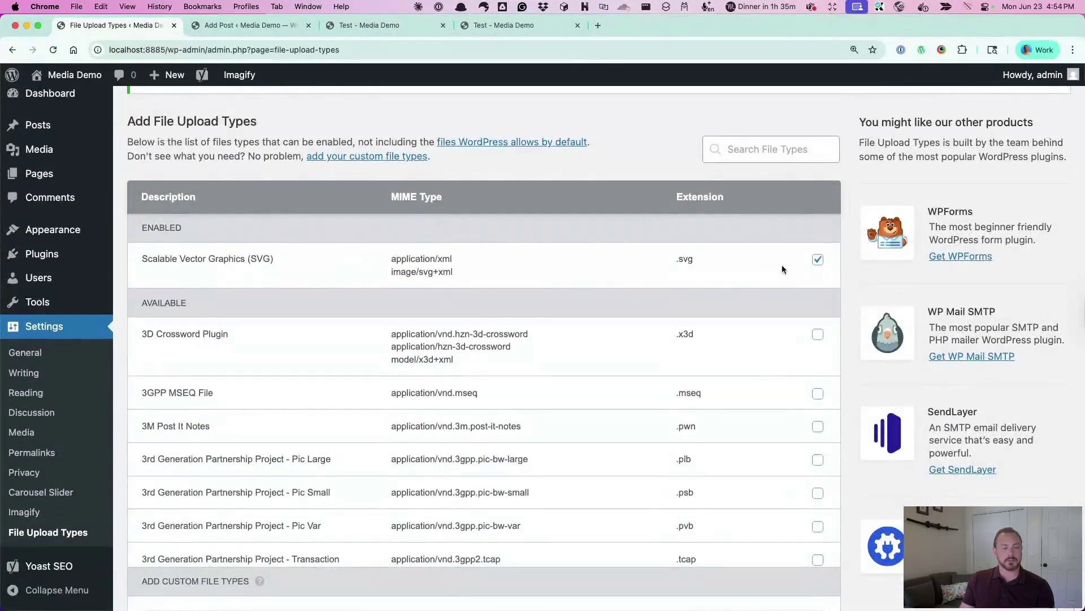
pyautogui.scroll(-2, 519, 432)
pyautogui.scroll(2, 519, 432)
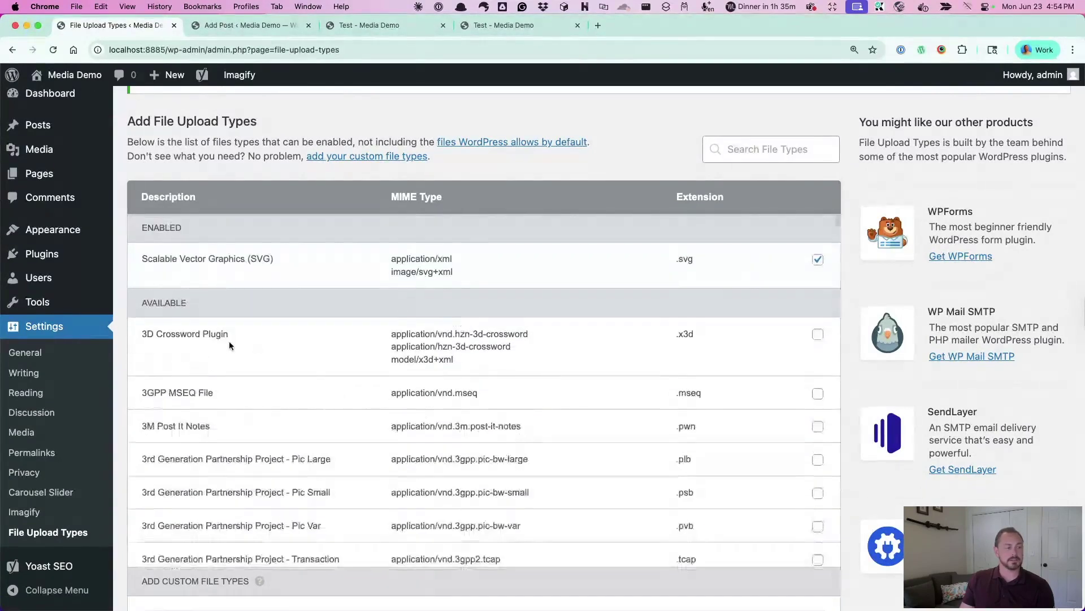
pyautogui.moveTo(48, 255)
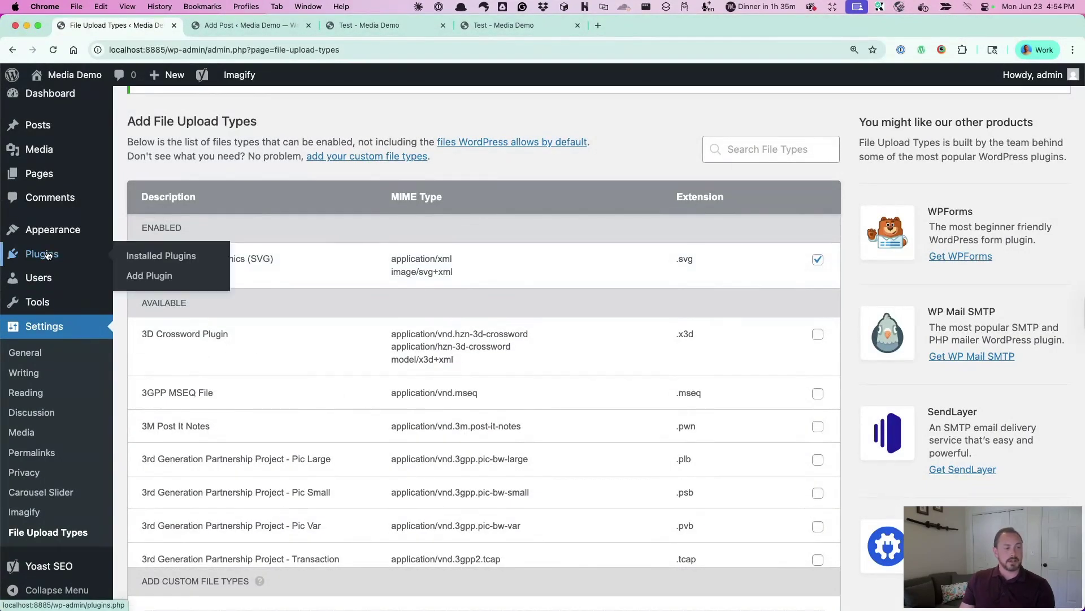
# Activate Wicked Folders Pro from Installed Plugins, then go to the Media Library
pyautogui.click(47, 255)
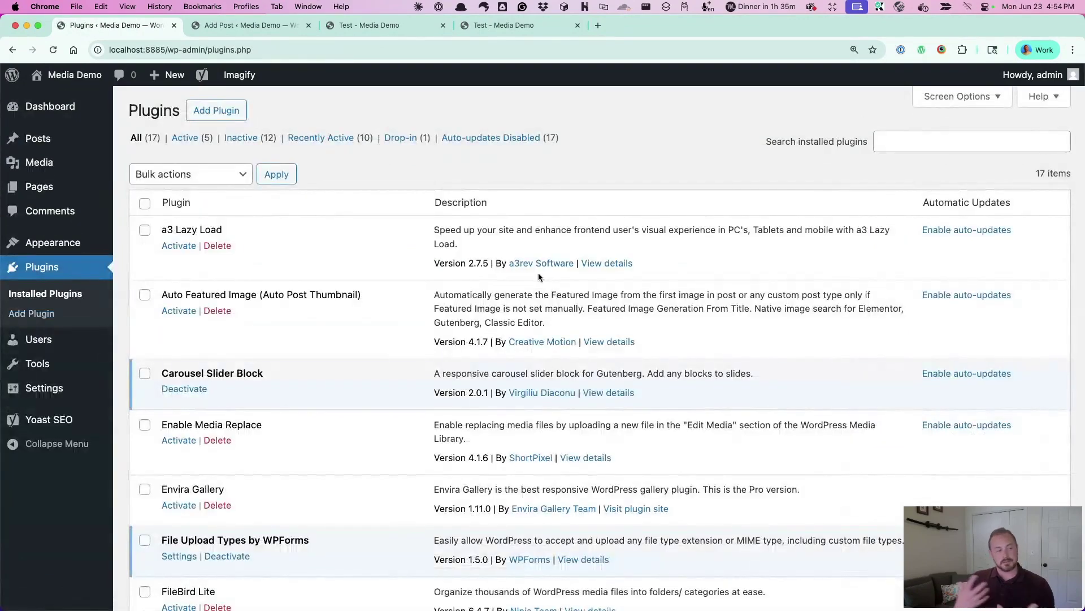
pyautogui.scroll(-5, 515, 381)
pyautogui.scroll(-4, 515, 384)
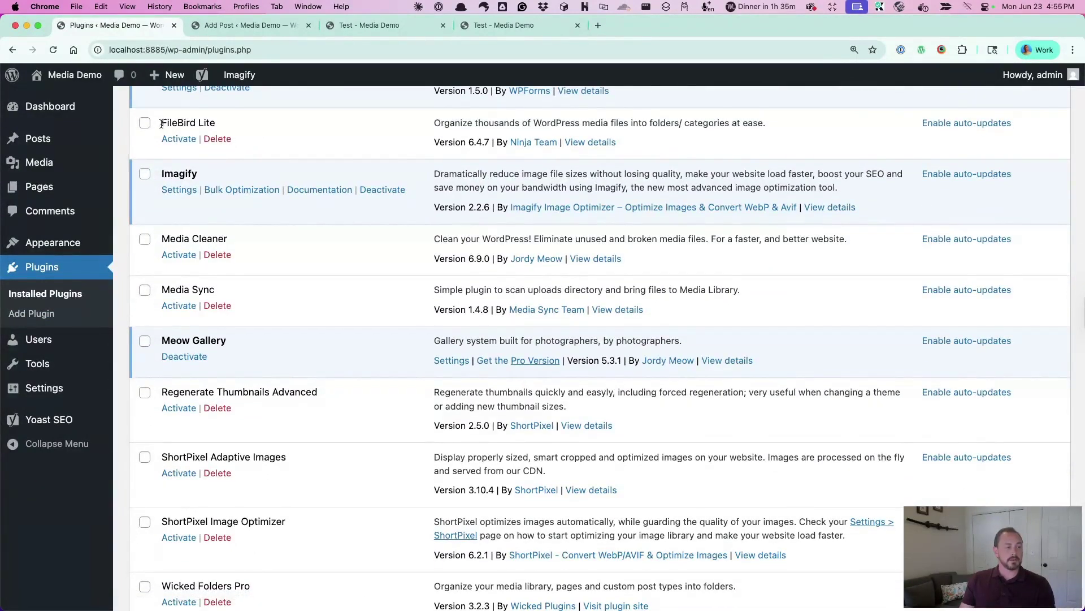
pyautogui.moveTo(162, 123); pyautogui.dragTo(216, 123)
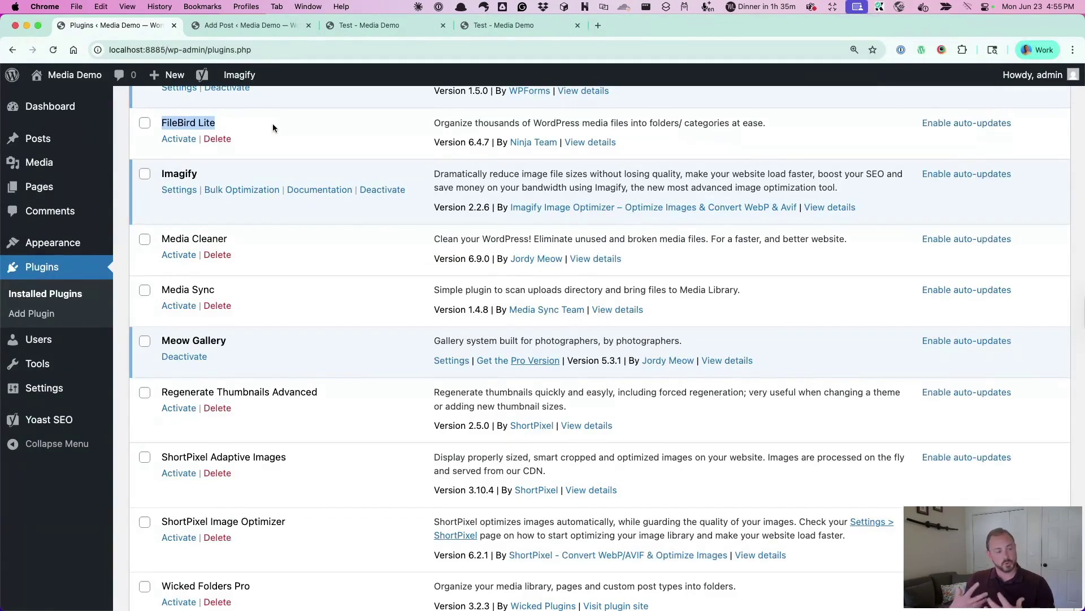
pyautogui.scroll(-5, 327, 269)
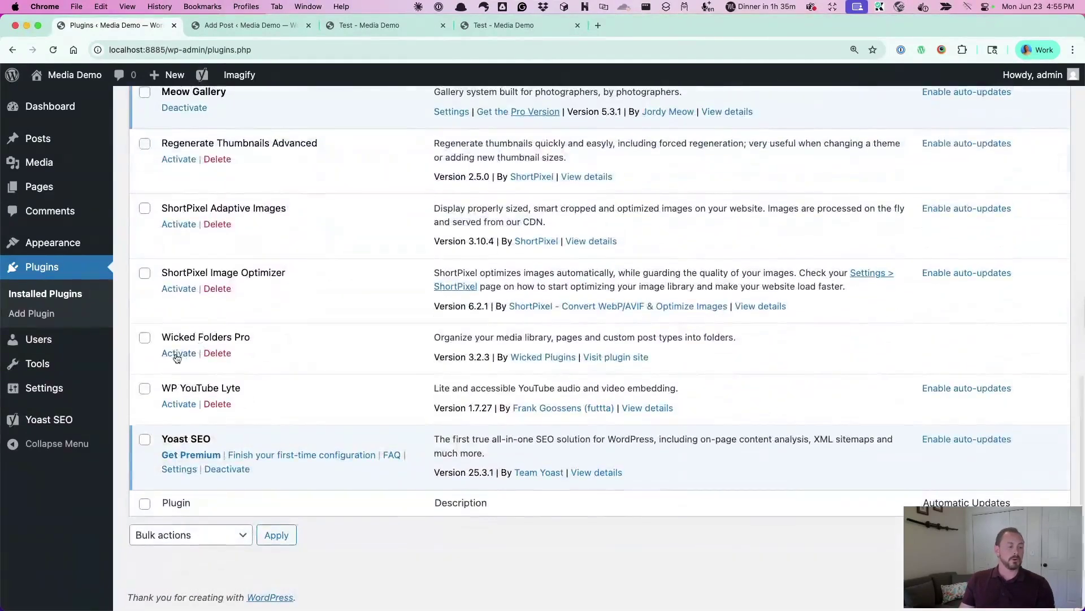
pyautogui.click(179, 354)
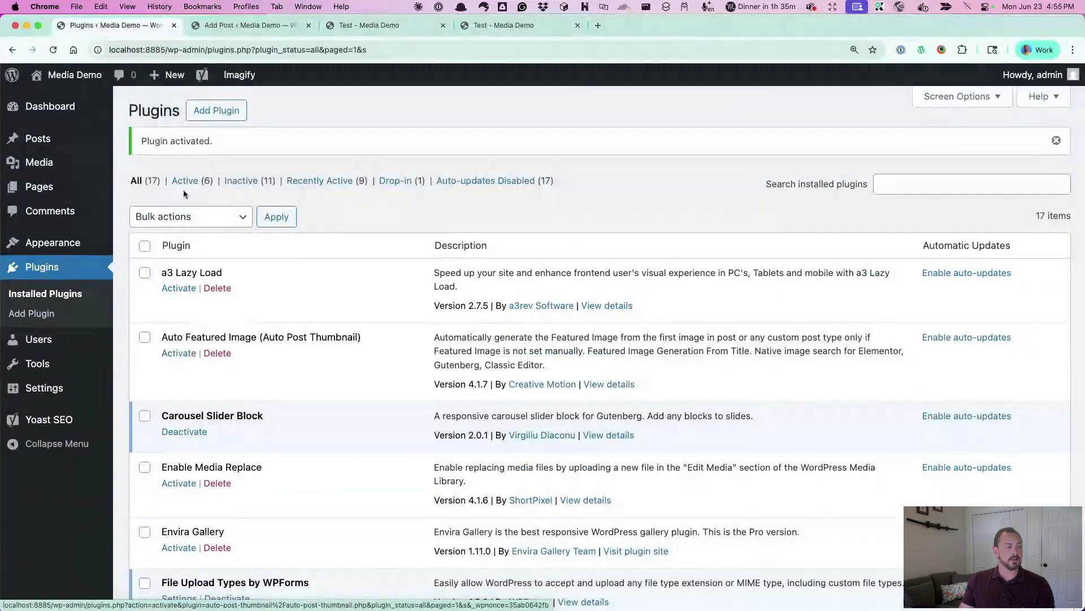
pyautogui.moveTo(38, 166)
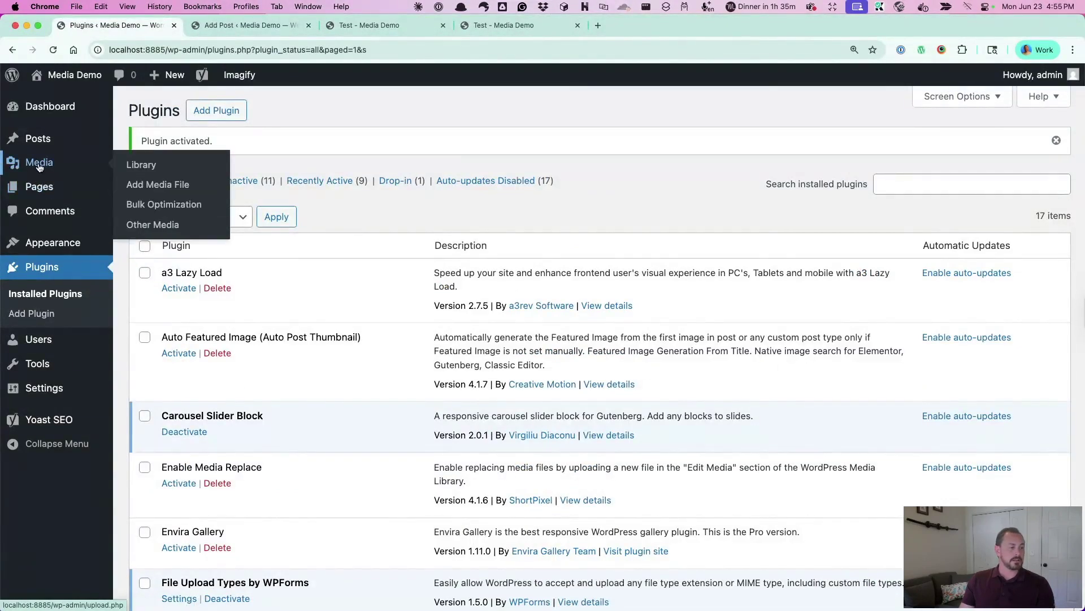
pyautogui.scroll(-3, 232, 427)
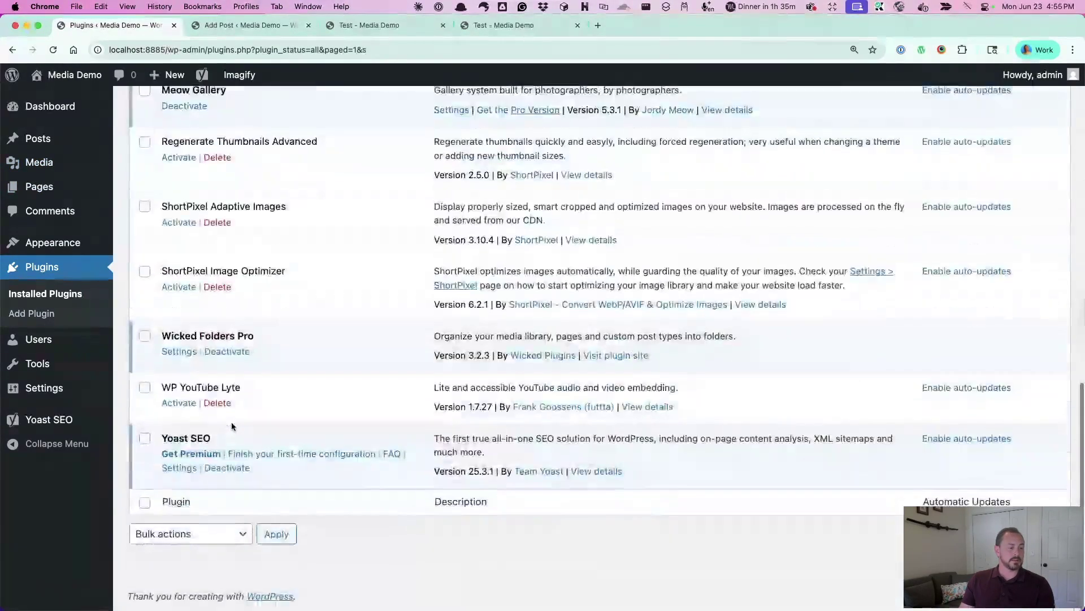
pyautogui.moveTo(162, 337); pyautogui.dragTo(260, 334)
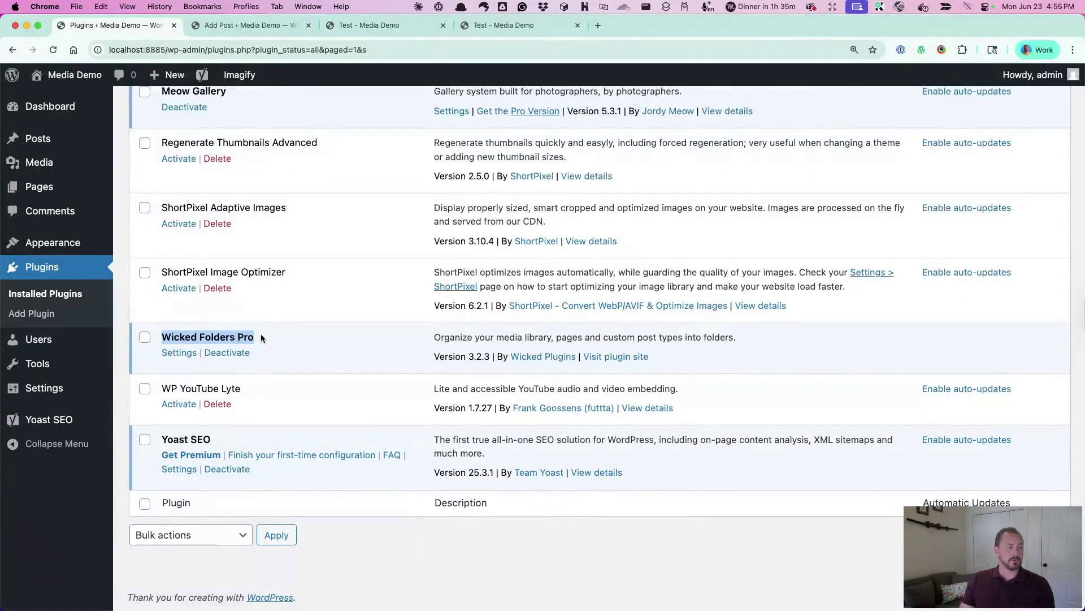
pyautogui.moveTo(56, 164)
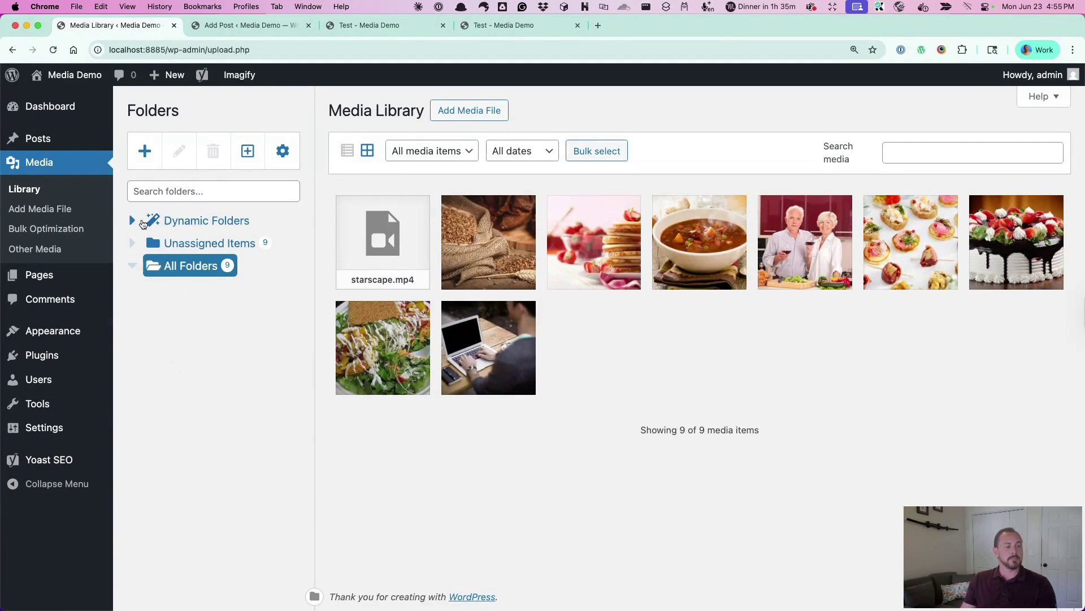
# Expand Dynamic Folders and filter by the admin author, then by June 23, 2025 uploads
pyautogui.click(132, 222)
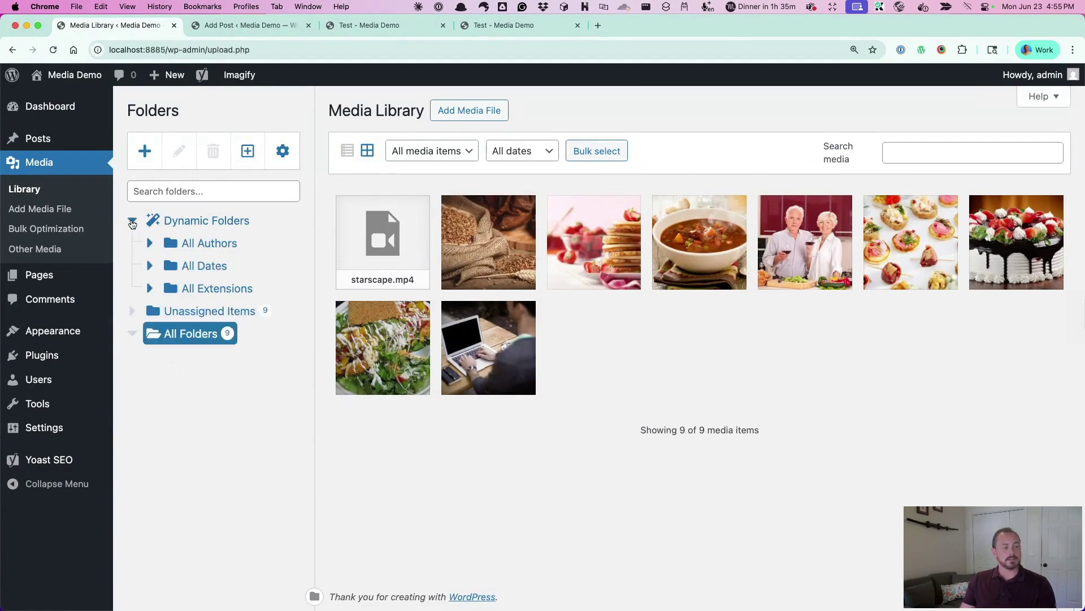
pyautogui.click(150, 244)
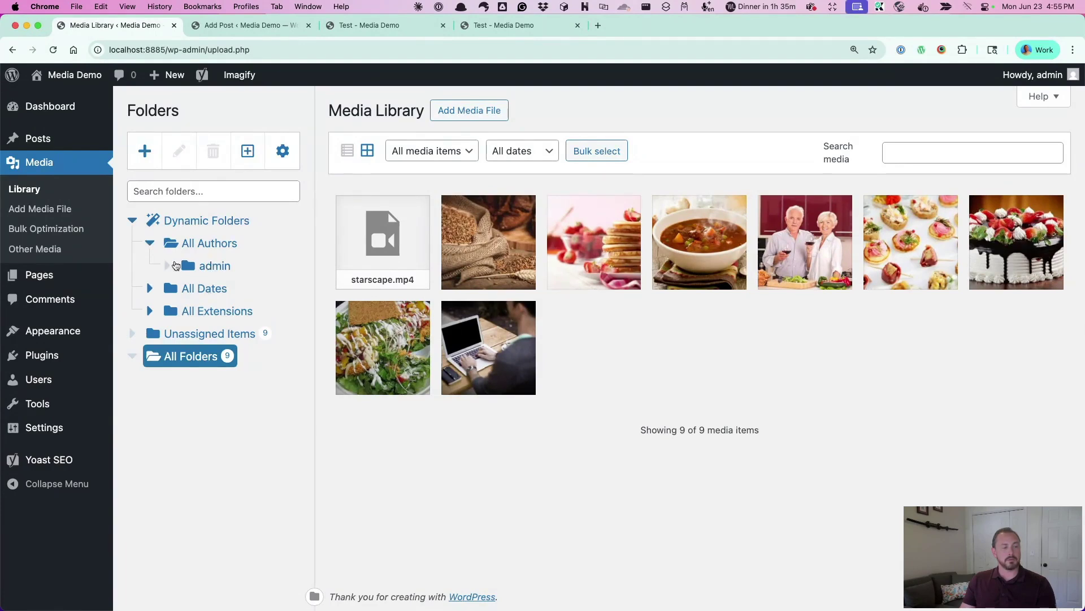
pyautogui.click(195, 266)
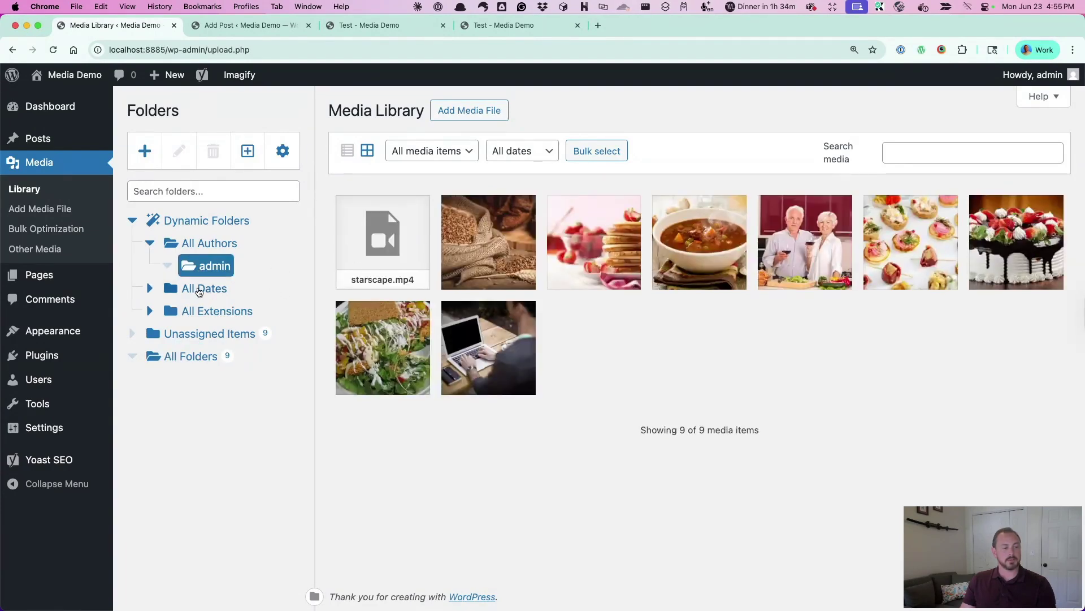
pyautogui.click(150, 289)
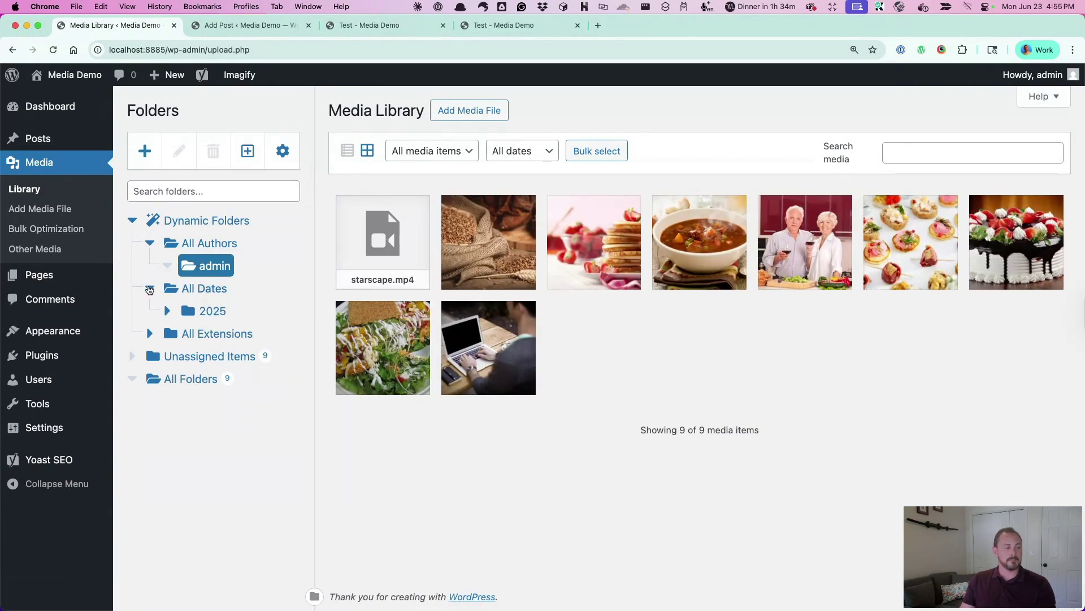
pyautogui.click(169, 312)
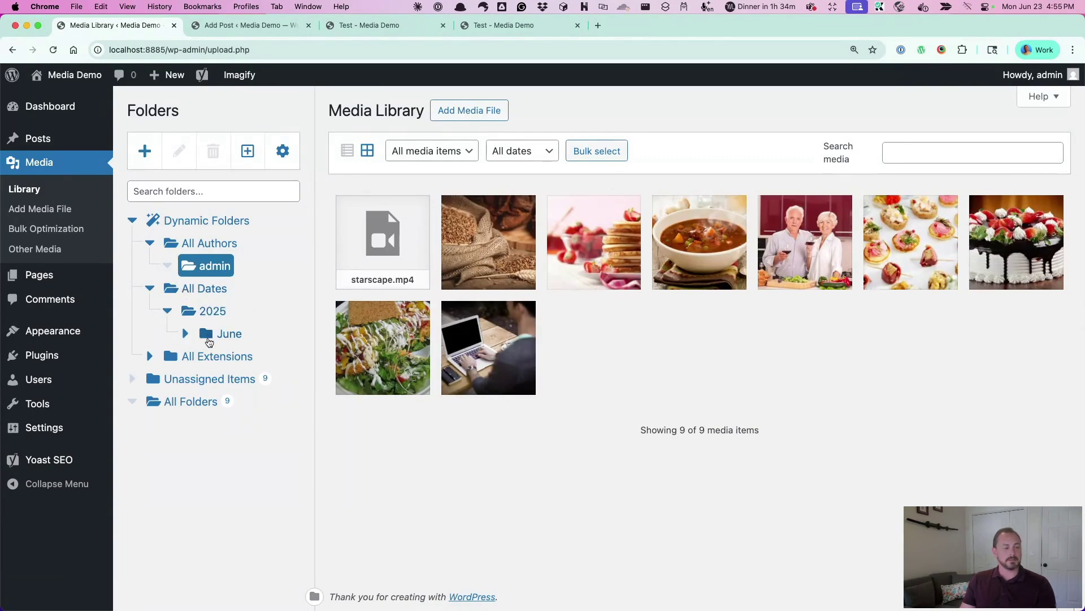
pyautogui.click(185, 334)
pyautogui.click(226, 358)
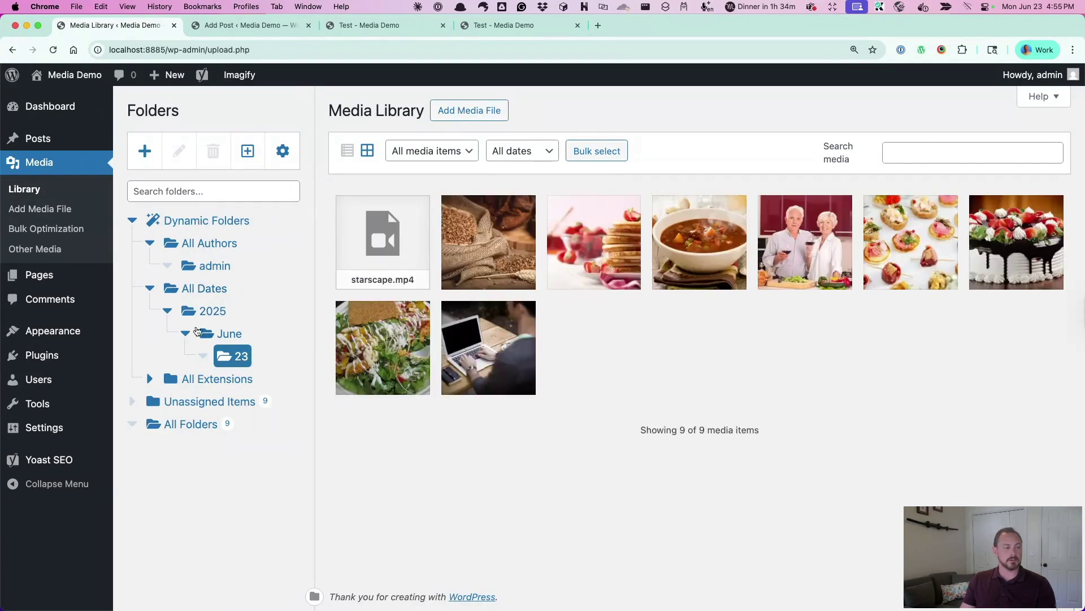
# Collapse the date folders, browse All Extensions, and return to All Folders
pyautogui.click(149, 289)
pyautogui.click(150, 312)
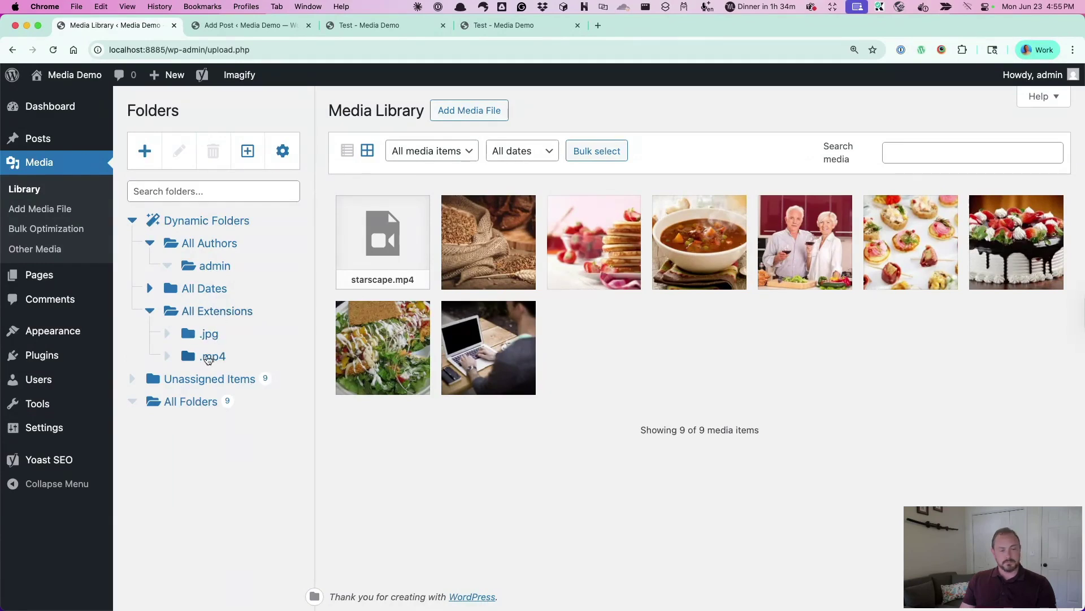
pyautogui.click(153, 315)
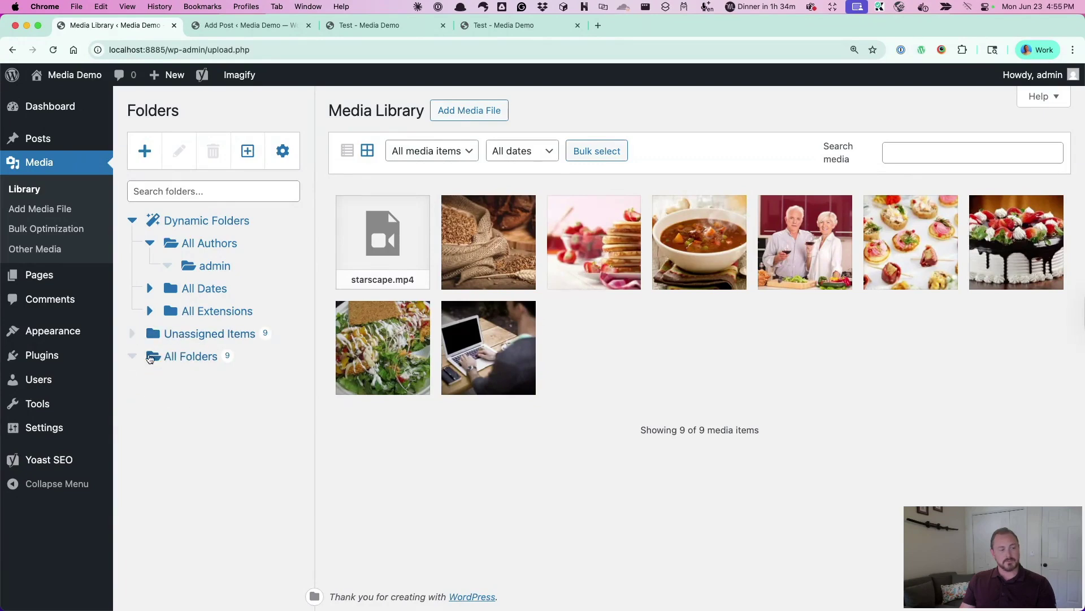
pyautogui.click(182, 357)
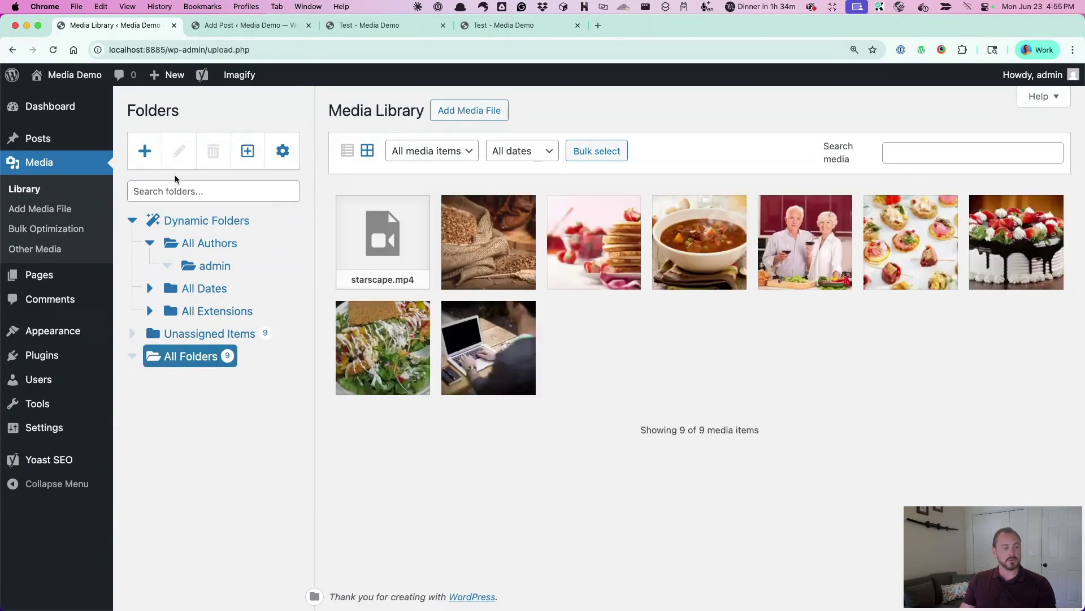
# Create a new media folder named 'Food'
pyautogui.click(145, 151)
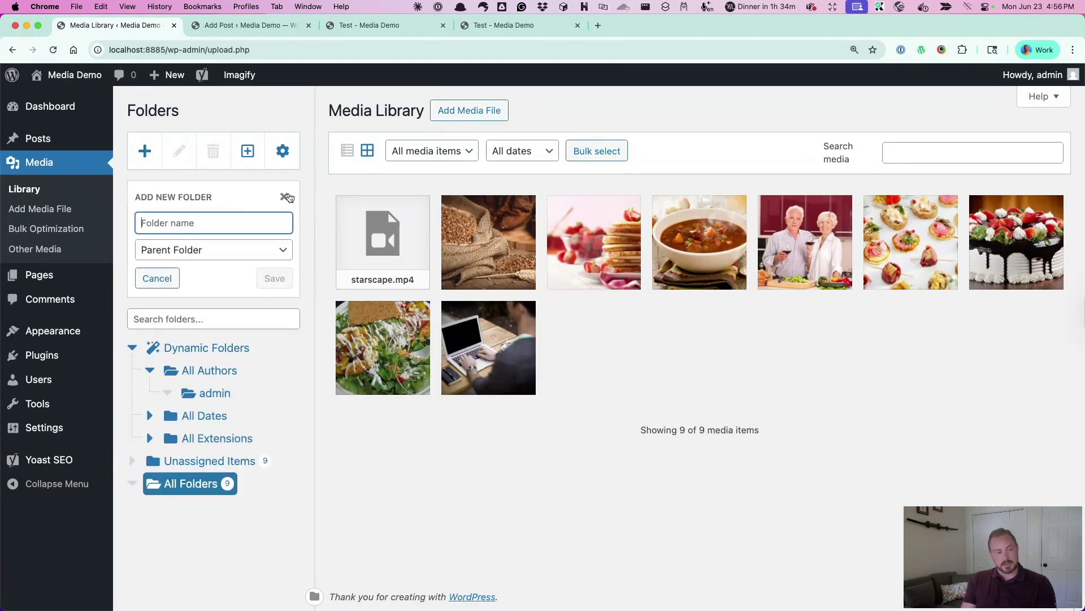
pyautogui.write('Food')
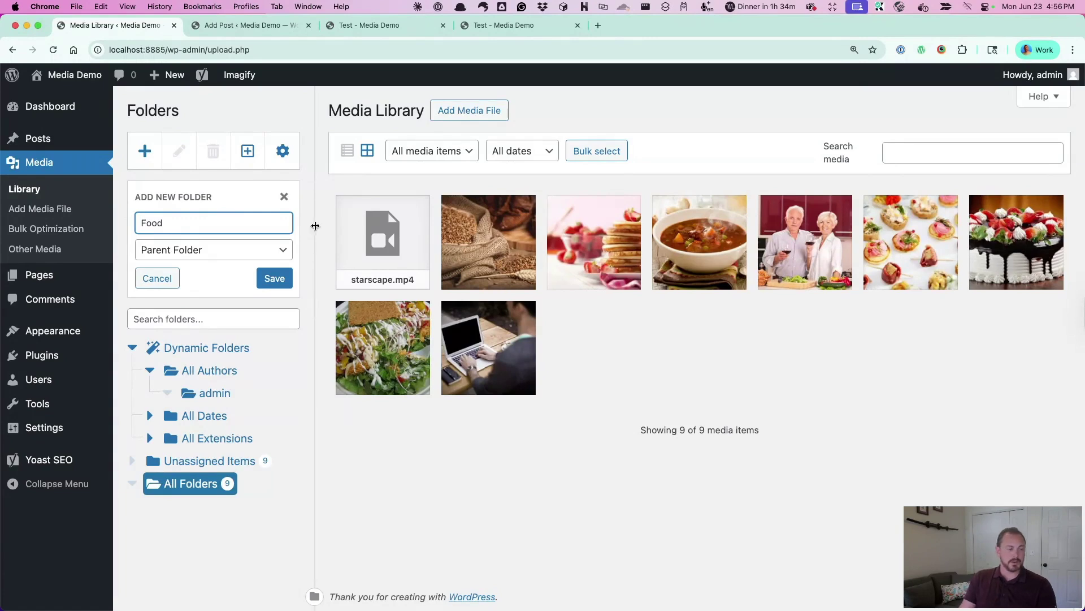
pyautogui.click(278, 278)
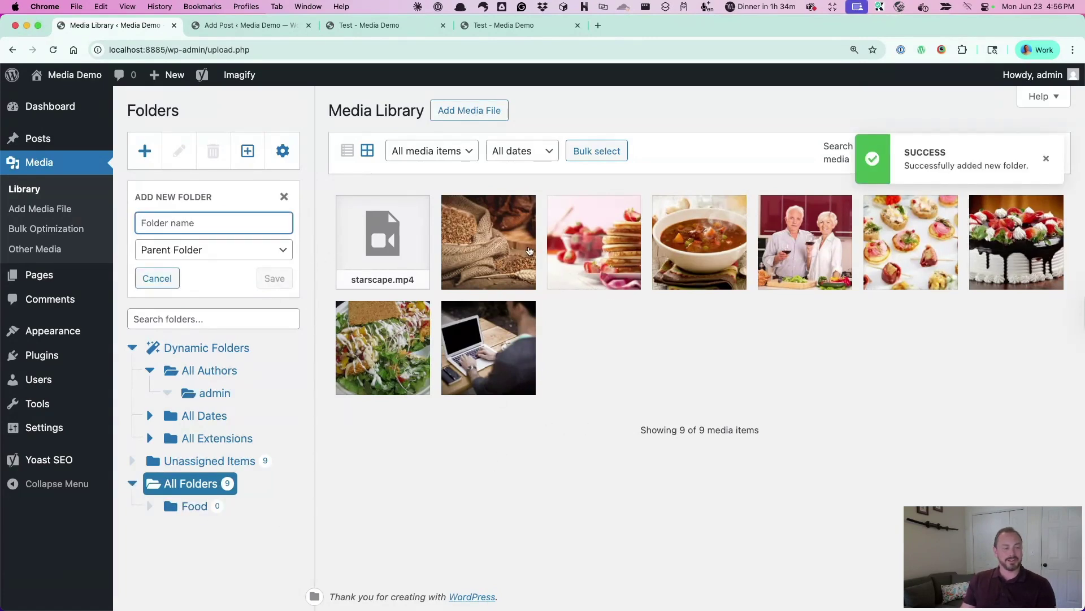
# Bulk-select the six food images (grain sack, pancakes, soup, canapés, strawberry cake, salad) and move them into Food
pyautogui.click(597, 151)
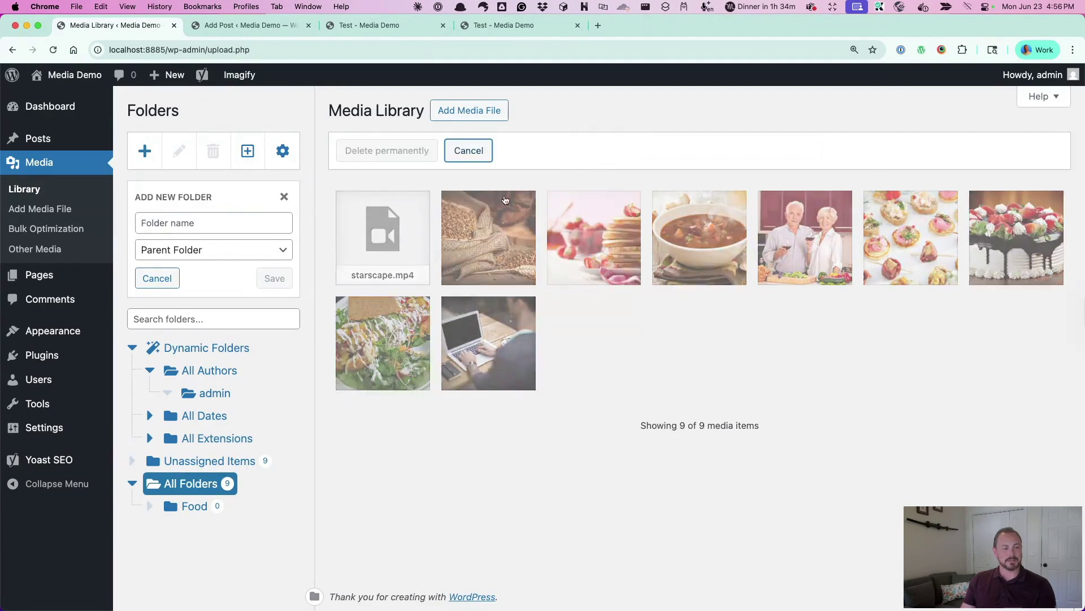
pyautogui.click(478, 154)
pyautogui.click(599, 153)
pyautogui.click(482, 240)
pyautogui.click(589, 238)
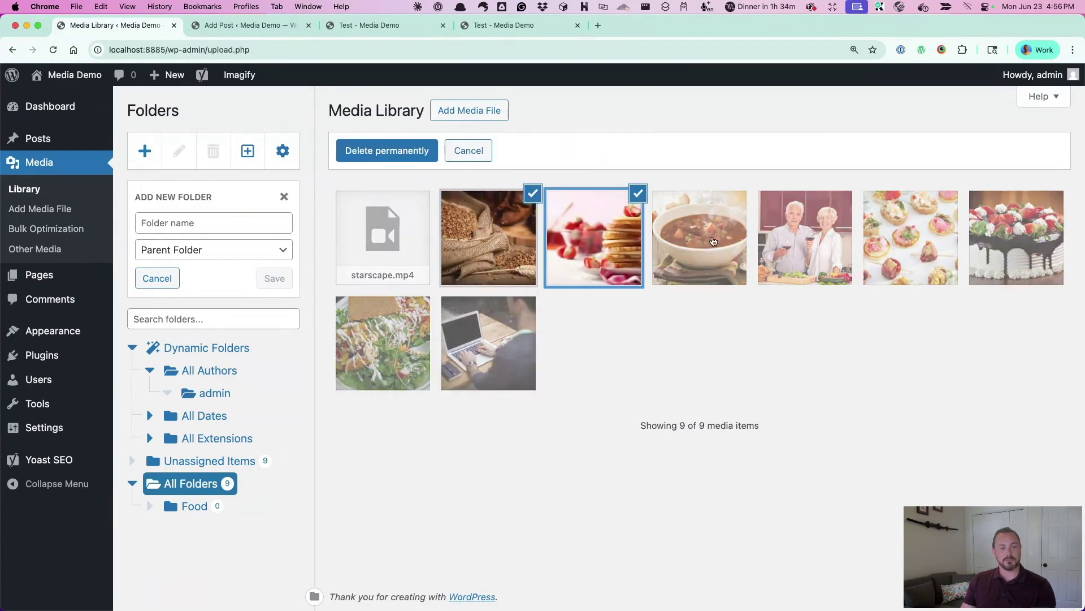
pyautogui.click(699, 238)
pyautogui.click(911, 239)
pyautogui.click(1012, 238)
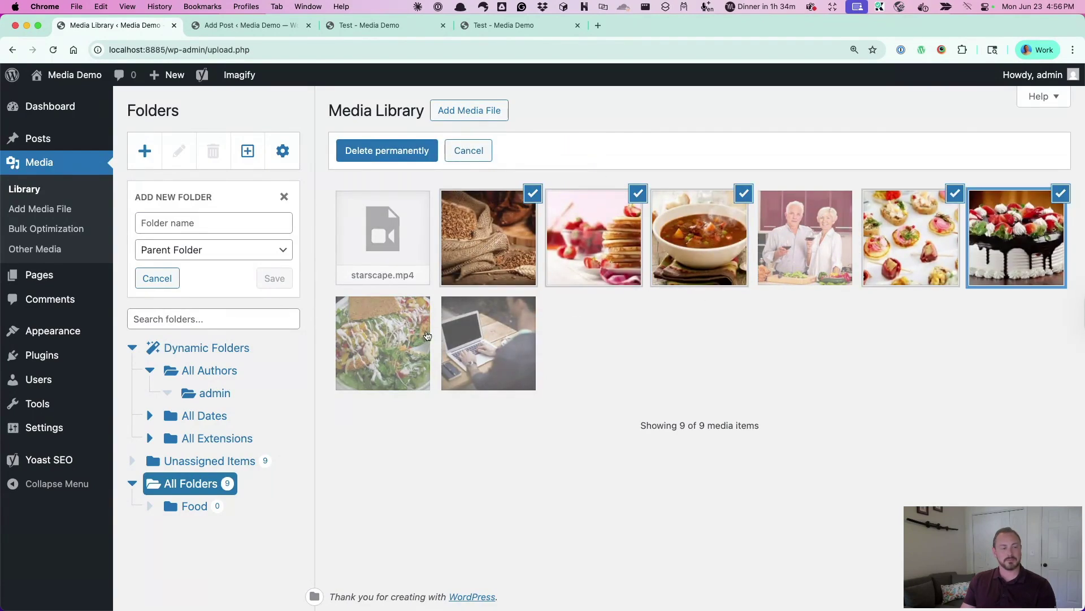
pyautogui.click(373, 342)
pyautogui.moveTo(350, 354); pyautogui.dragTo(180, 505)
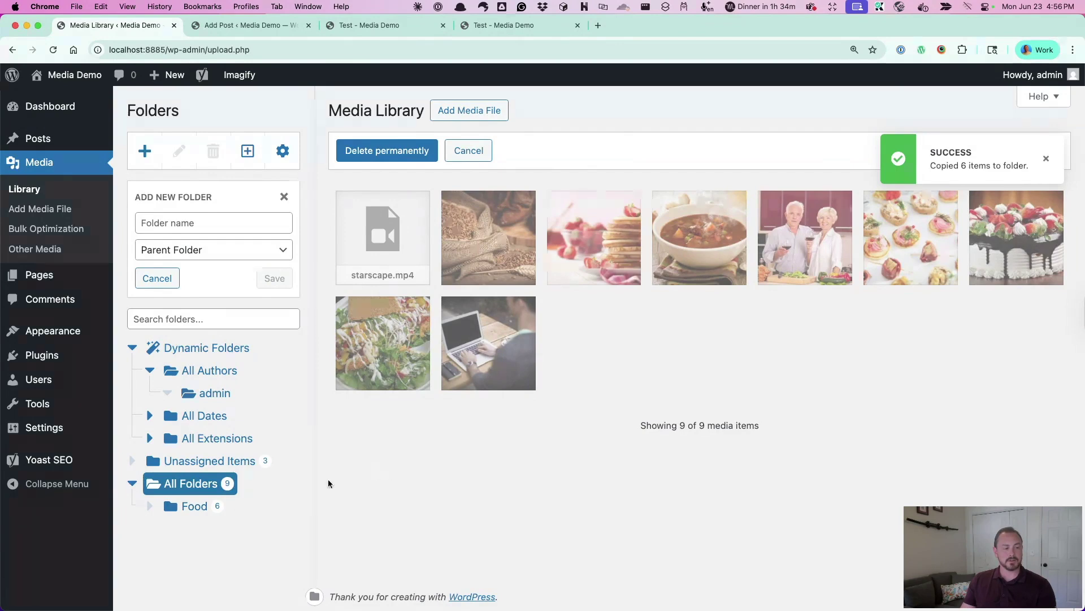
# Check the Food folder's contents and the 3 remaining unassigned items
pyautogui.click(187, 507)
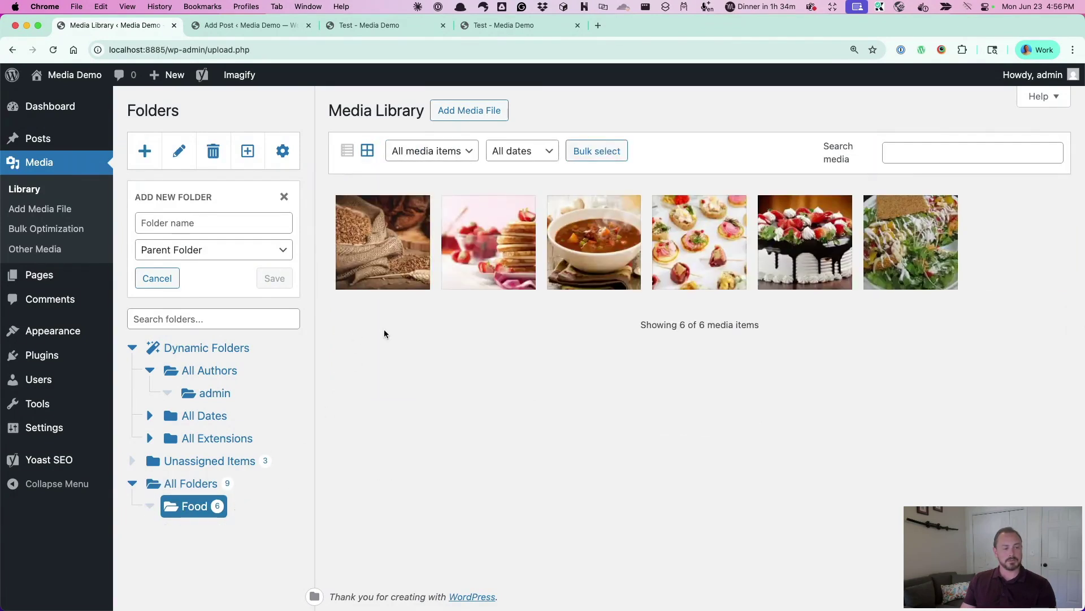
pyautogui.click(206, 462)
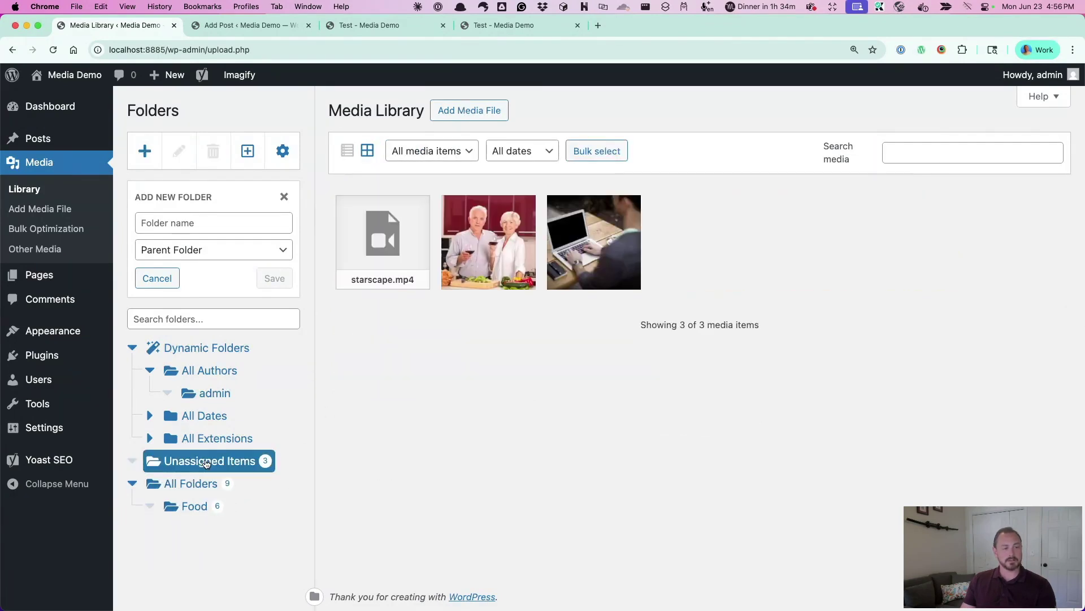
pyautogui.click(189, 507)
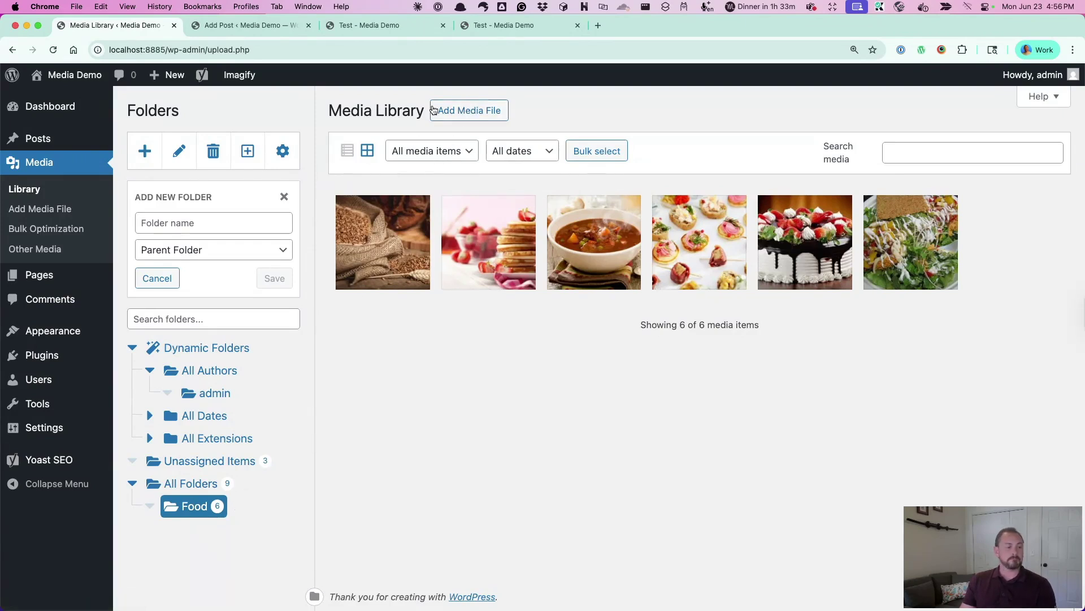
# Open the Add Media File upload area with Food kept as the destination folder
pyautogui.click(449, 108)
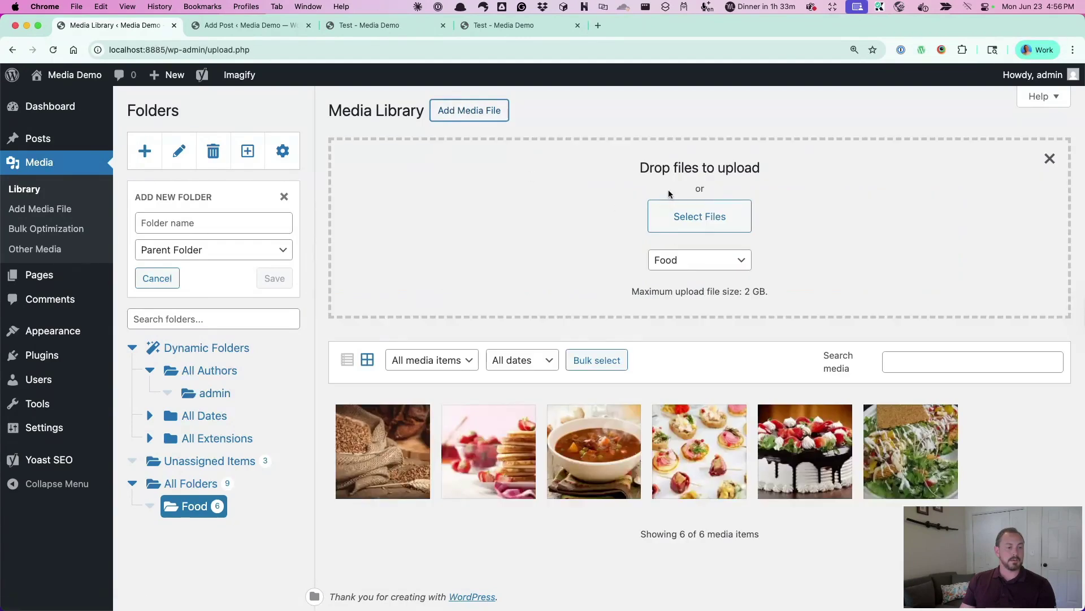
pyautogui.click(735, 260)
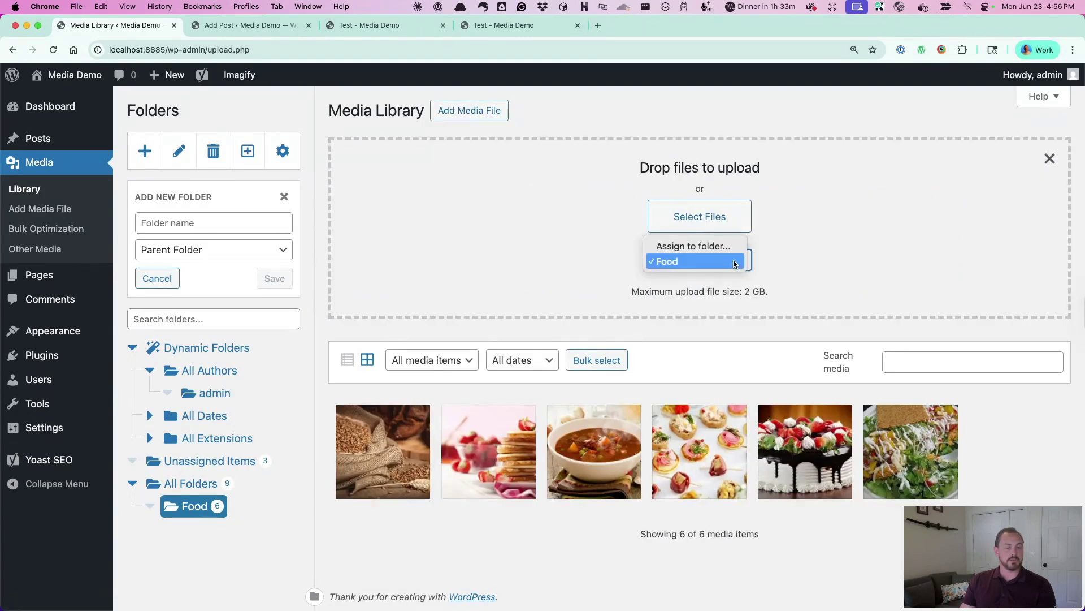
pyautogui.click(791, 257)
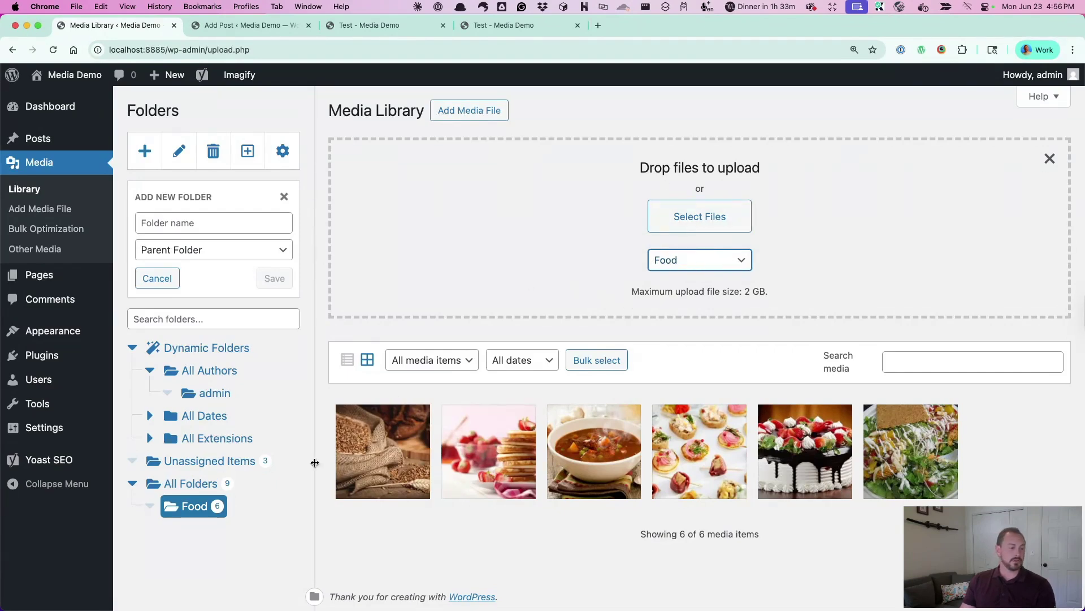
pyautogui.click(695, 266)
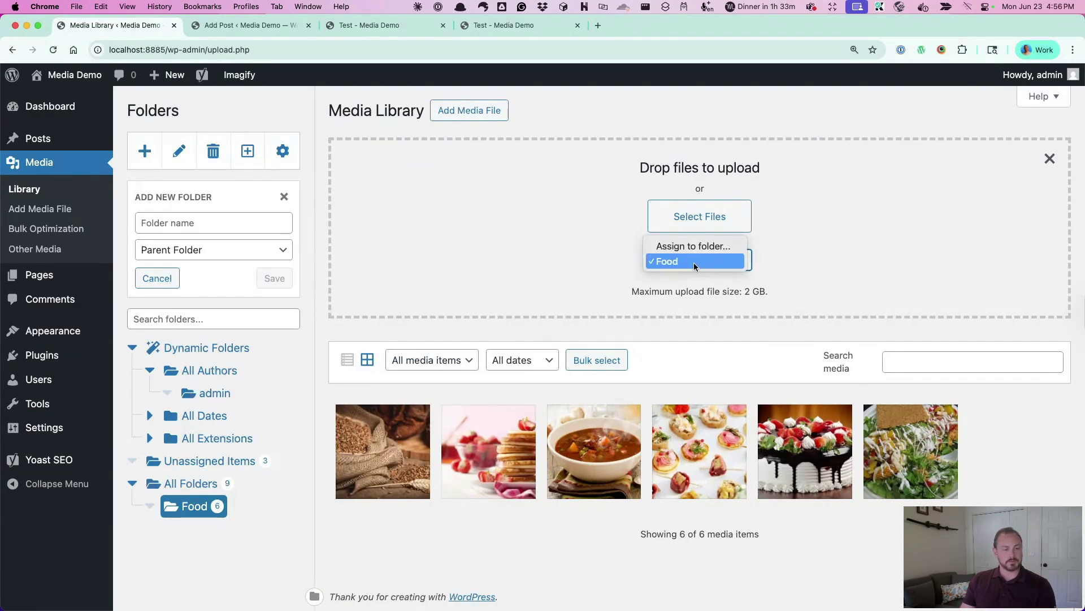
pyautogui.click(543, 250)
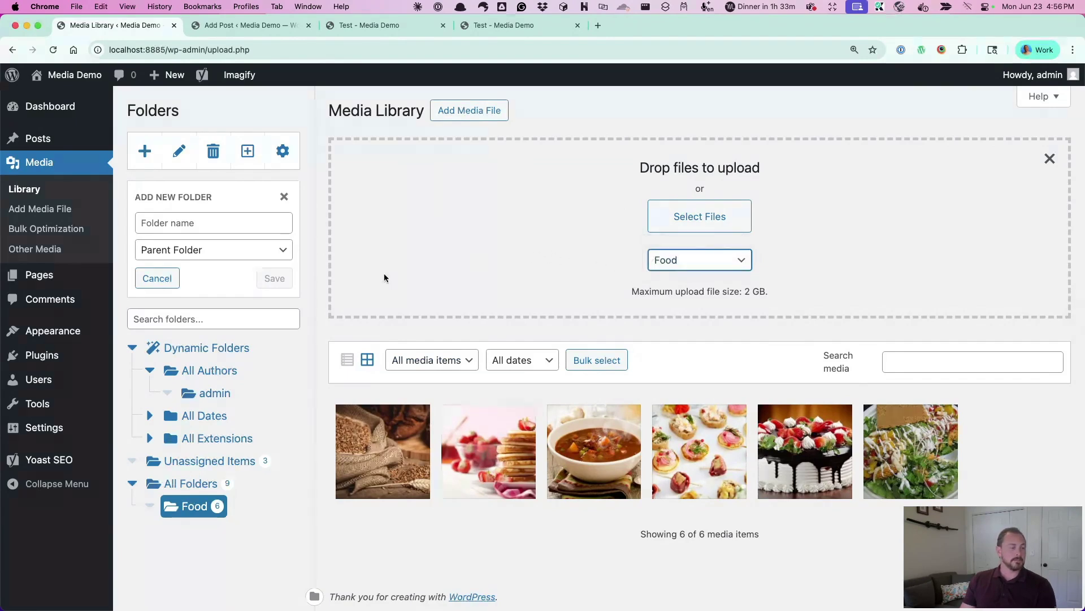
# Scroll through Installed Plugins, highlighting Regenerate Thumbnails Advanced and WP YouTube Lyte
pyautogui.click(41, 355)
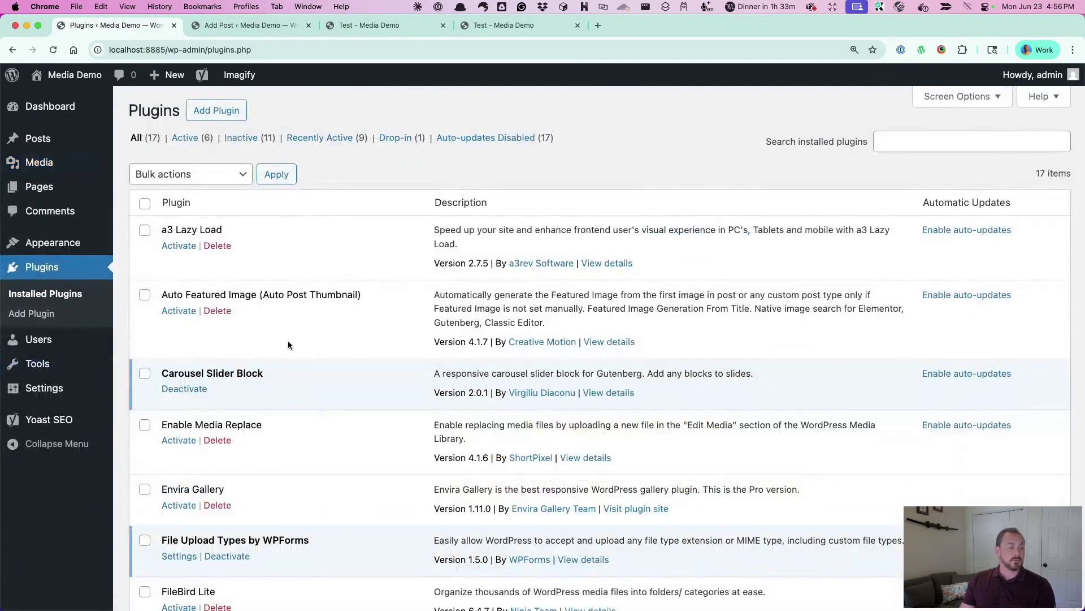
pyautogui.scroll(-8, 320, 342)
pyautogui.scroll(-3, 320, 341)
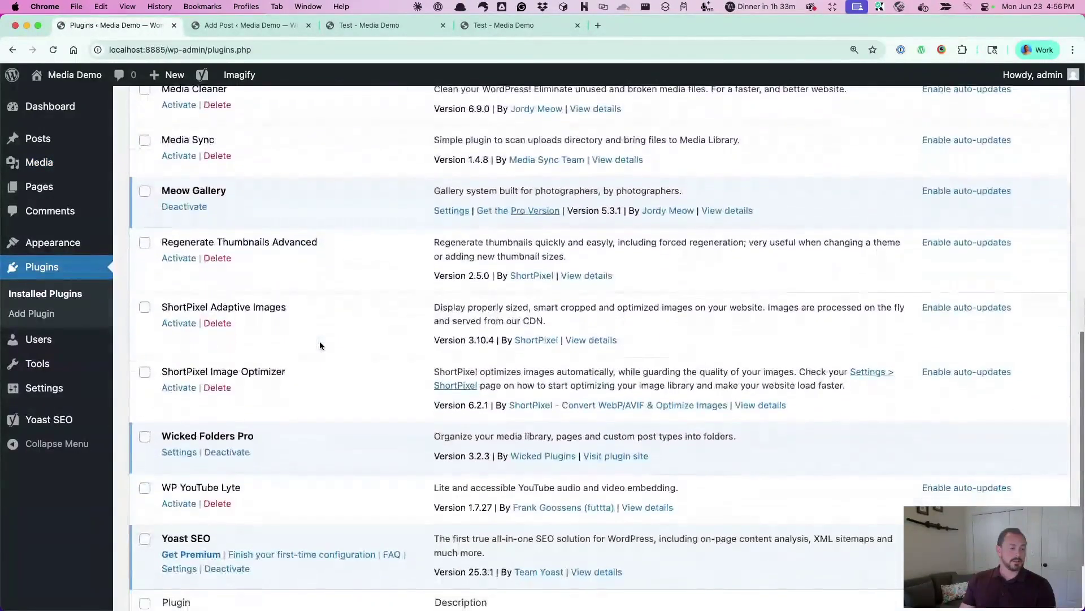
pyautogui.scroll(-1, 320, 341)
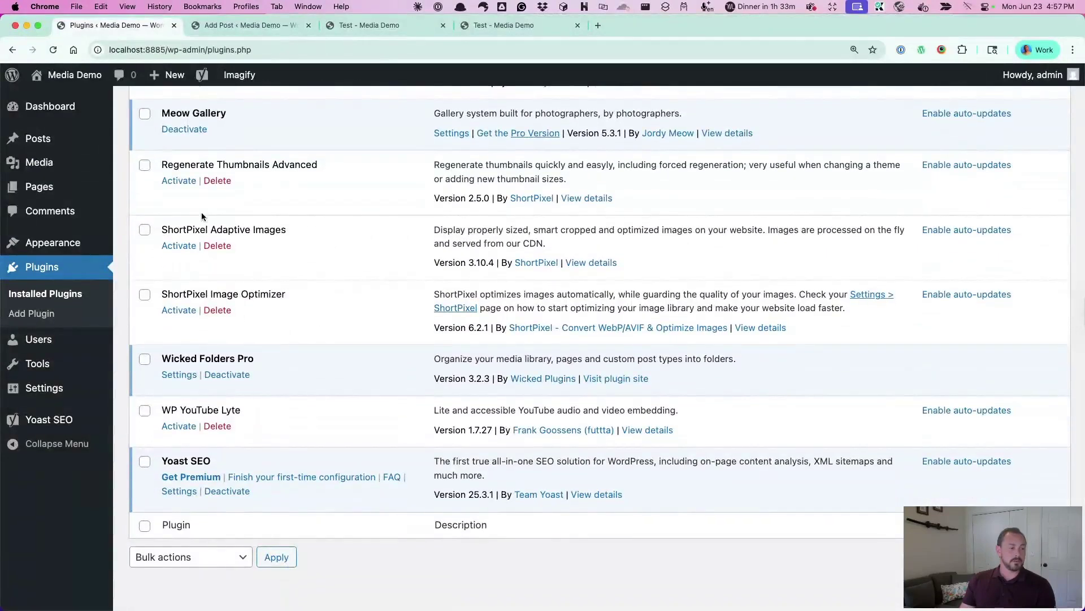
pyautogui.moveTo(163, 164); pyautogui.dragTo(339, 166)
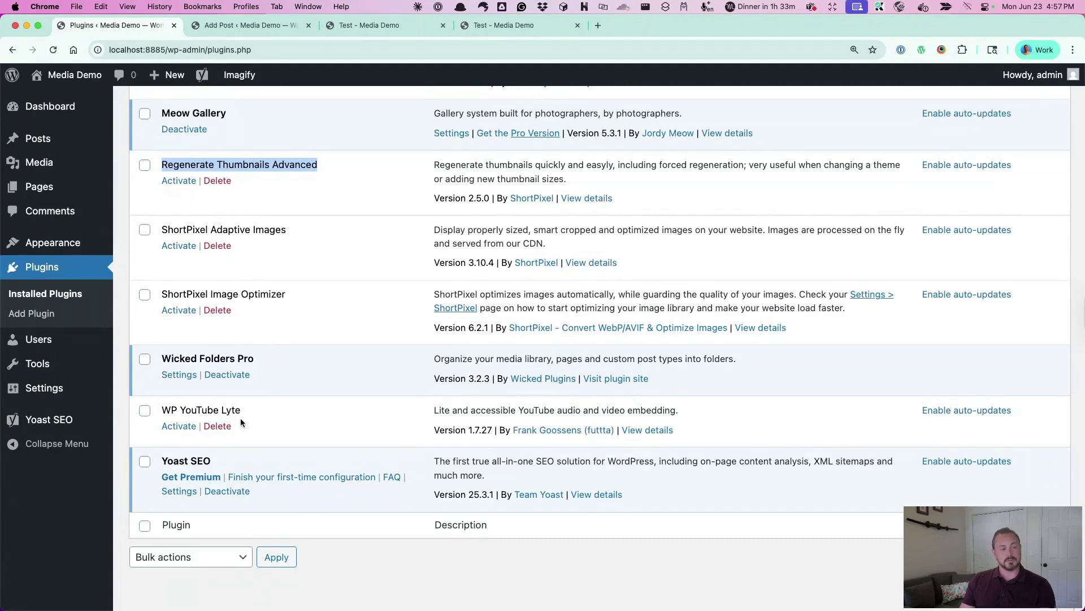
pyautogui.moveTo(163, 407); pyautogui.dragTo(262, 412)
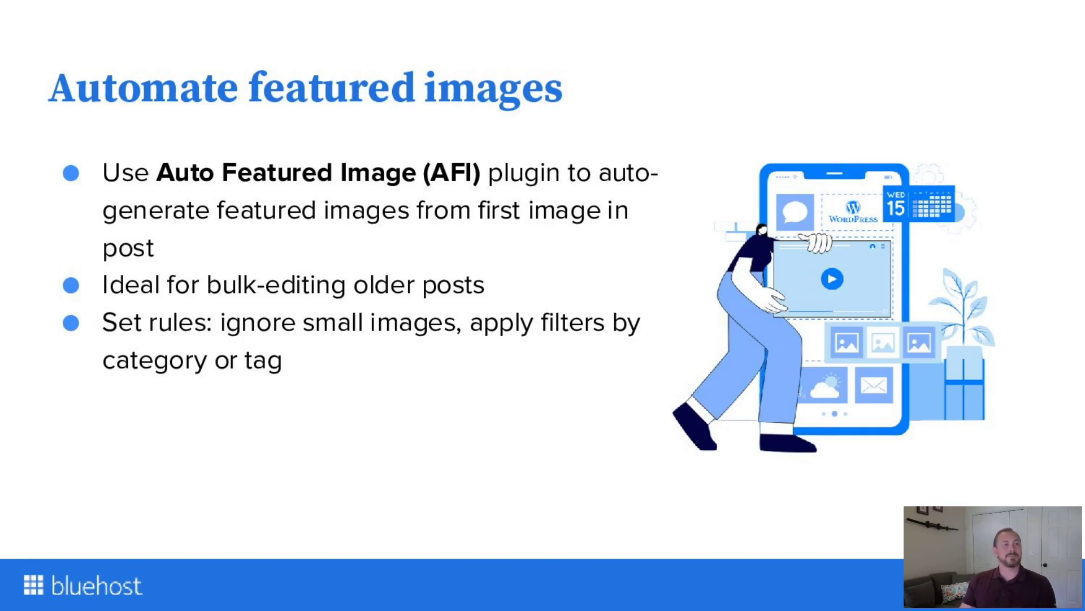
# Advance the slides to 'Clean up unused media'
pyautogui.press('Right')
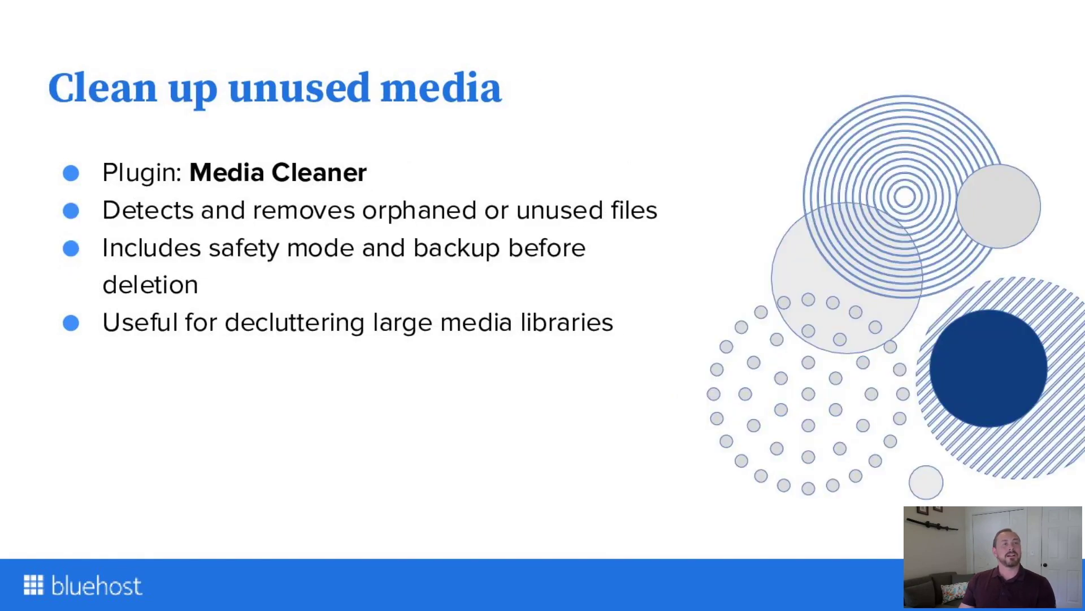